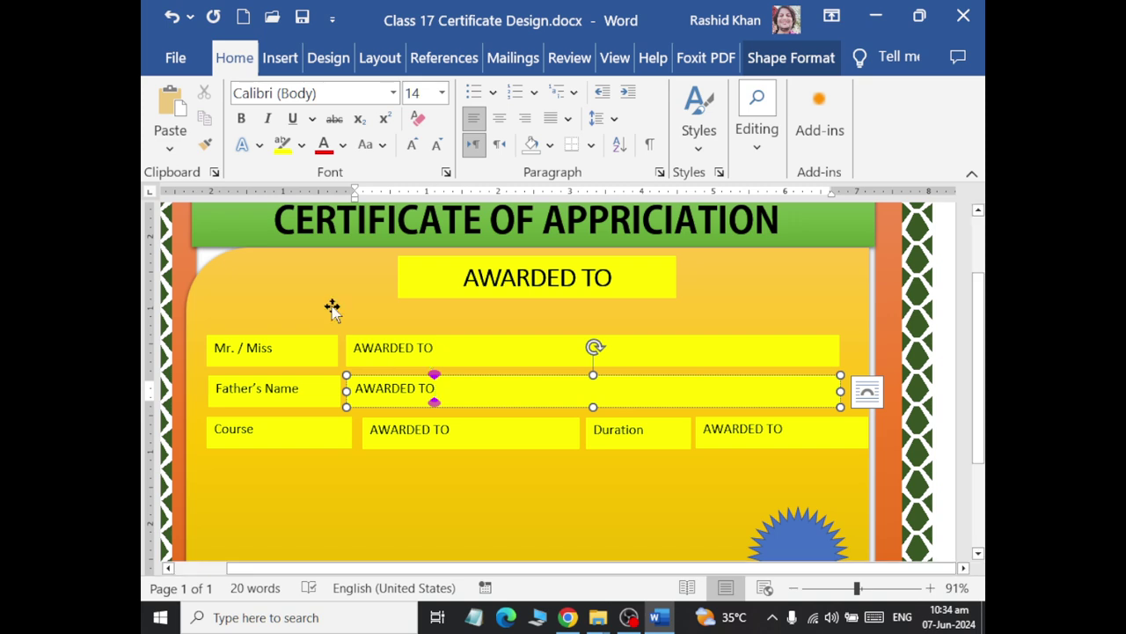
Step: Begin a new typed recipient list from Mailings > Select Recipients > Type a New List
click(497, 68)
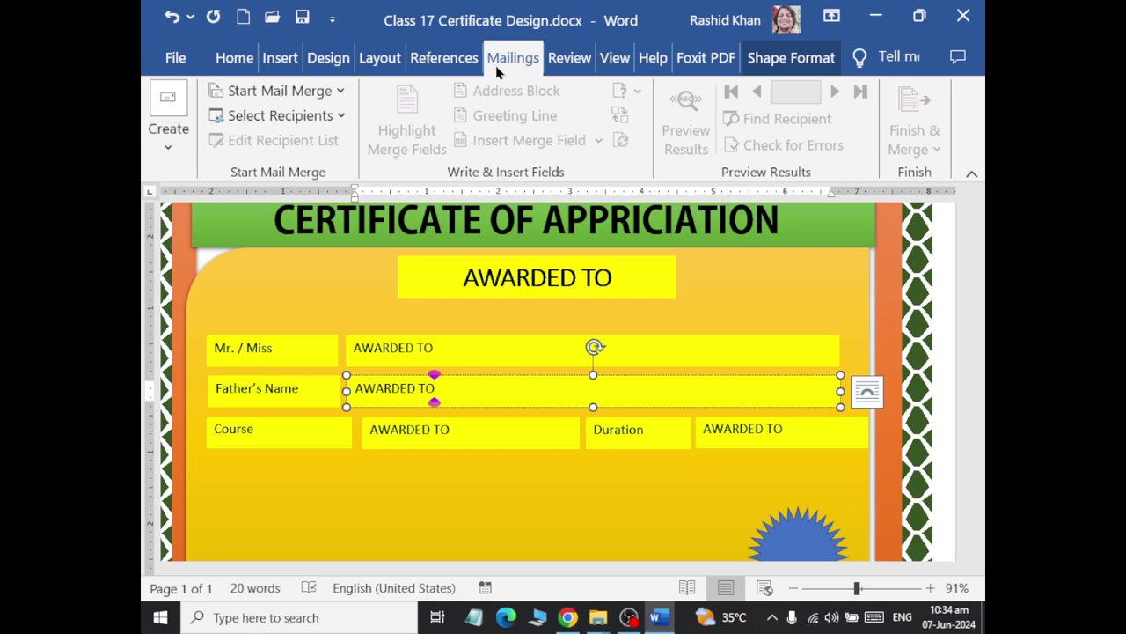
click(339, 125)
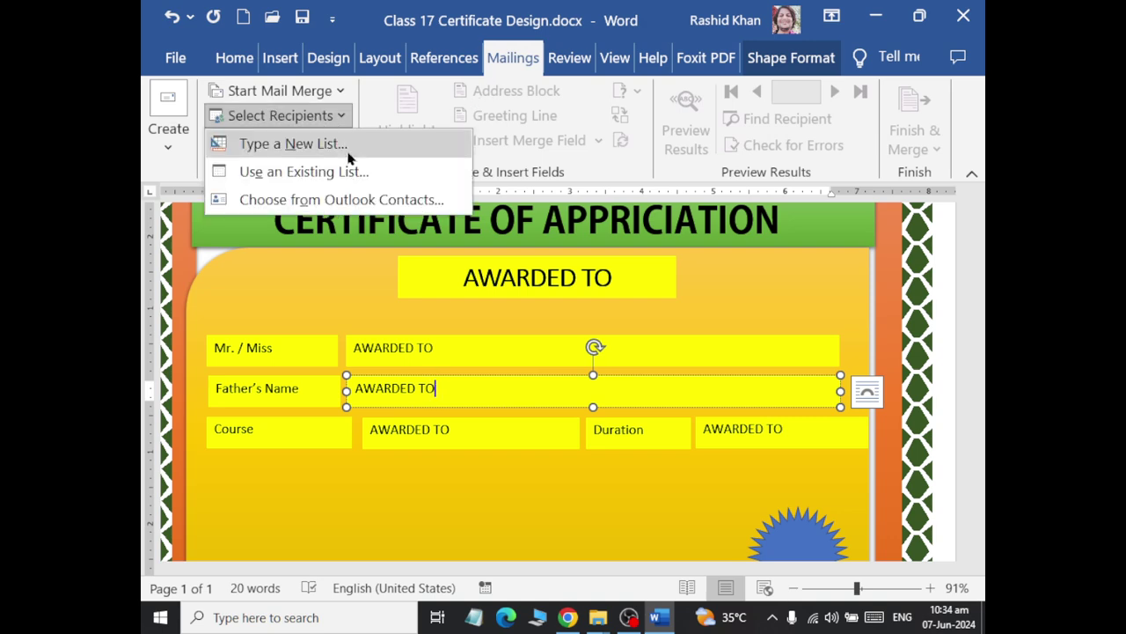
click(354, 150)
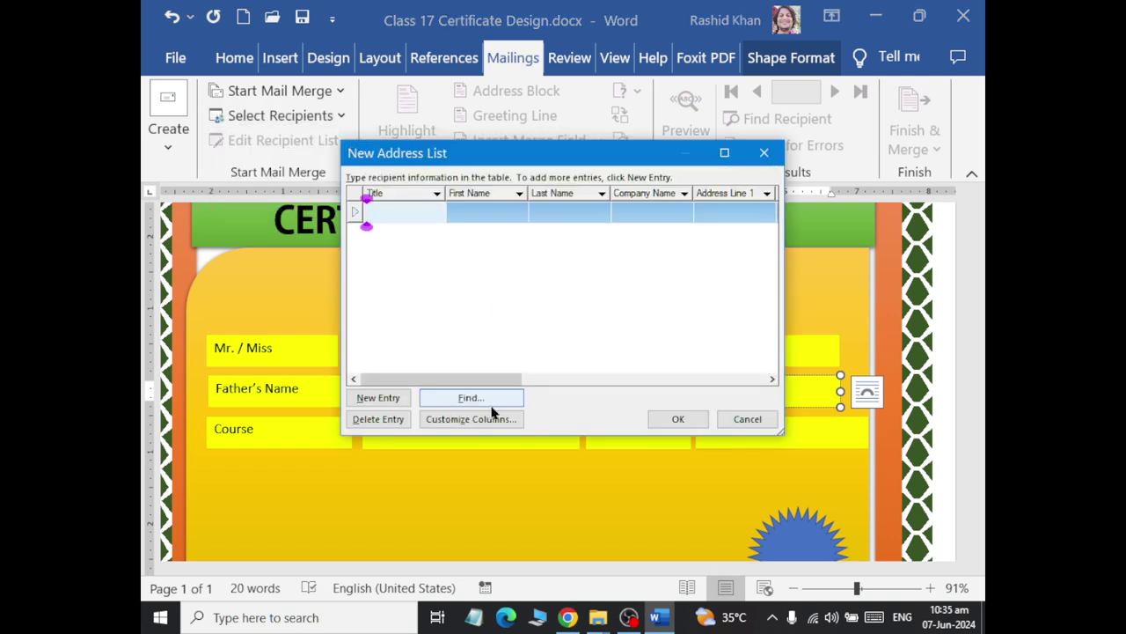
Step: Delete every recipient field except Title, First Name and Last Name, from E-mail Address to Company Name
click(490, 411)
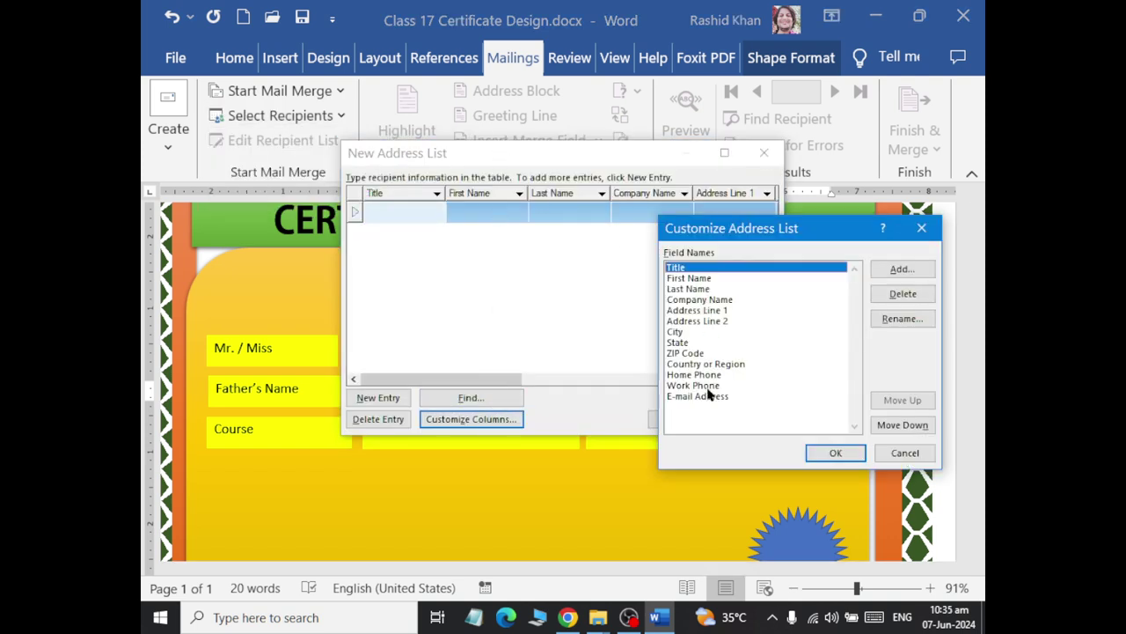
click(727, 397)
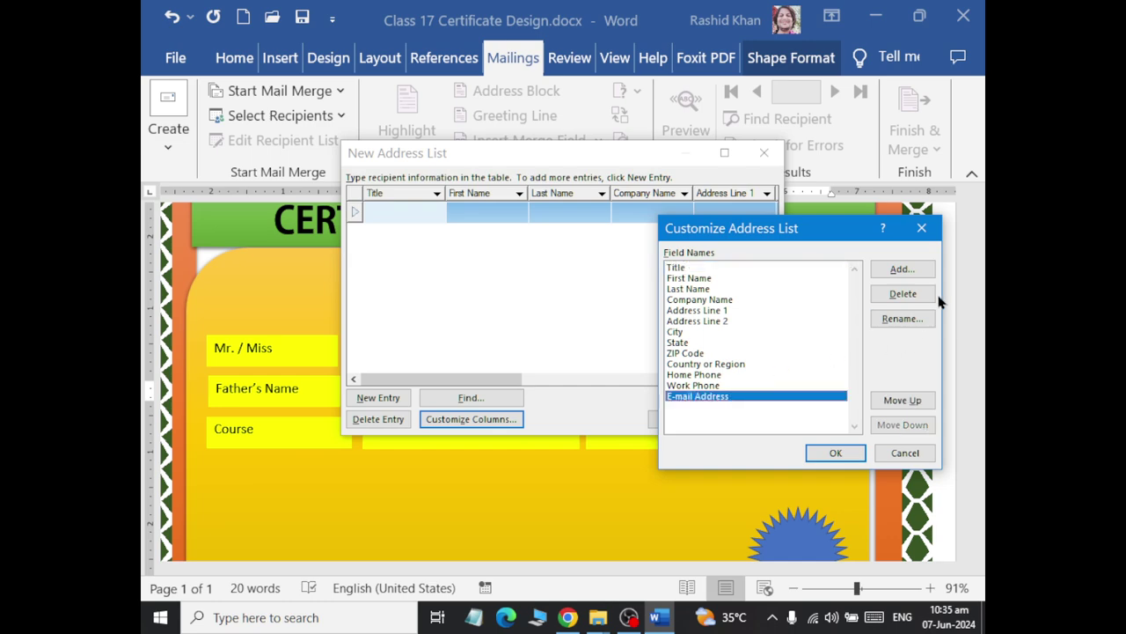
click(903, 294)
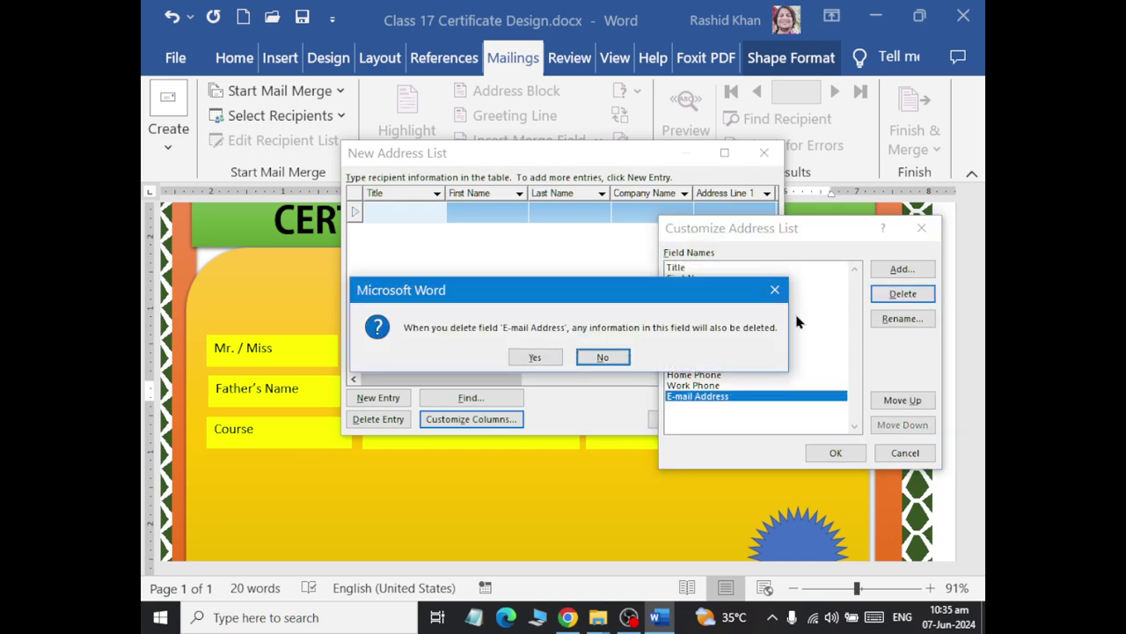
key(y)
click(920, 298)
key(y)
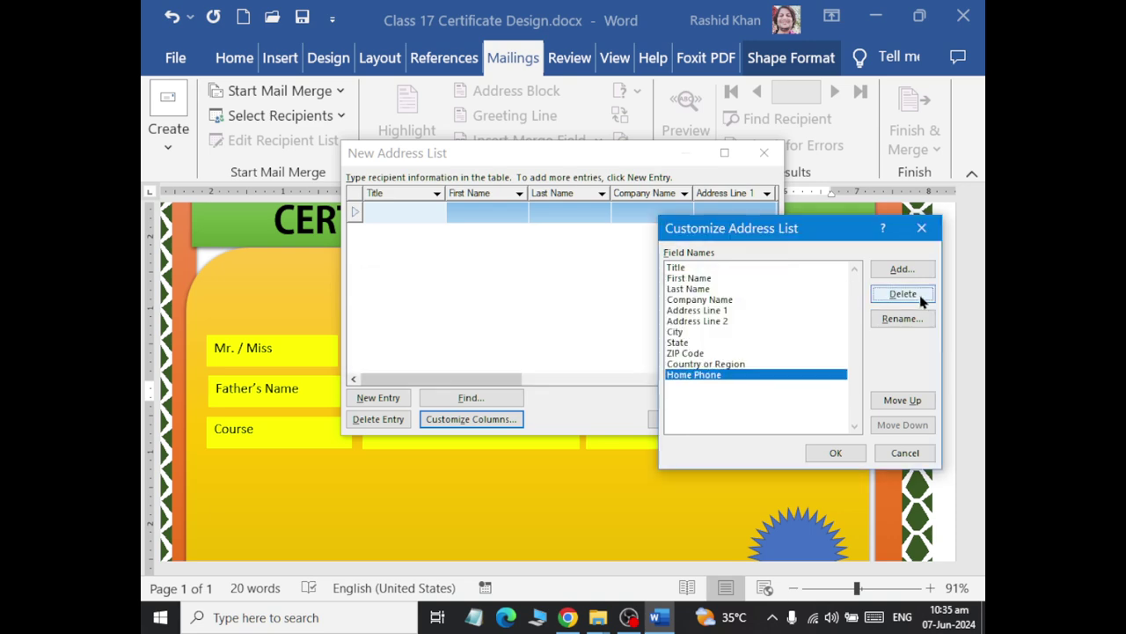
click(920, 298)
key(y)
click(919, 297)
key(y)
click(920, 297)
key(y)
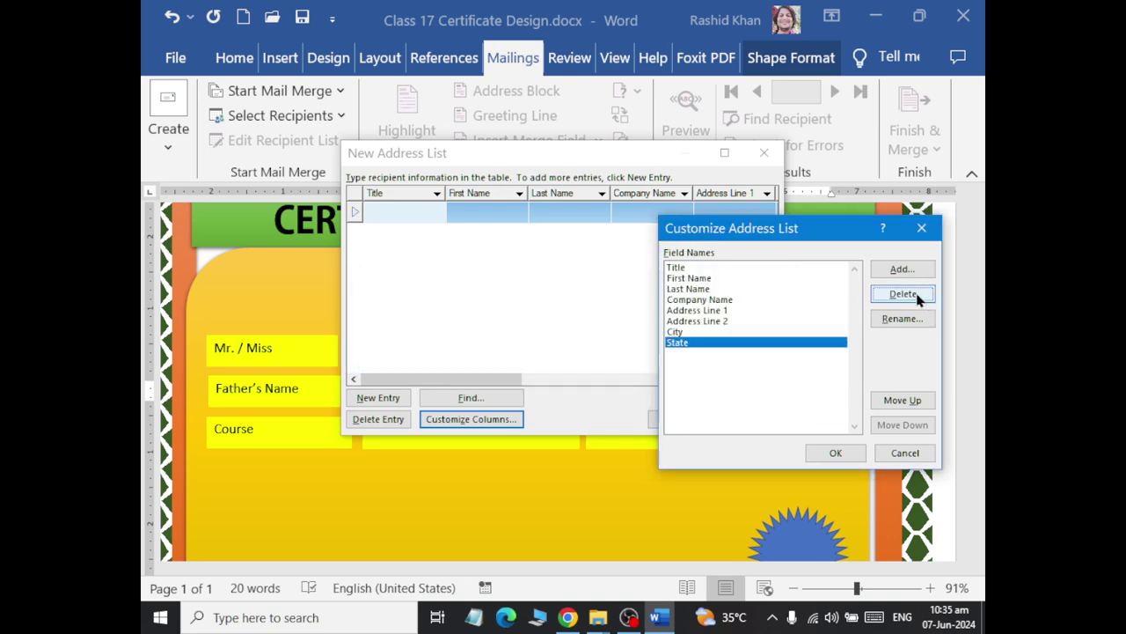
click(918, 298)
key(y)
click(915, 297)
key(y)
click(913, 298)
key(y)
click(912, 299)
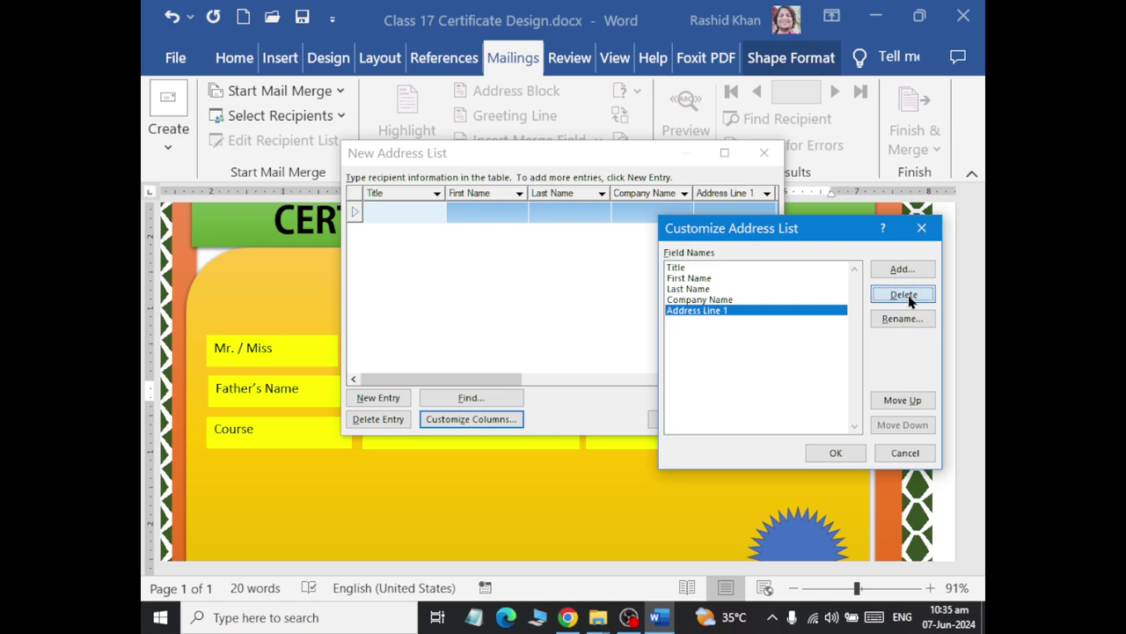
key(y)
click(906, 300)
key(y)
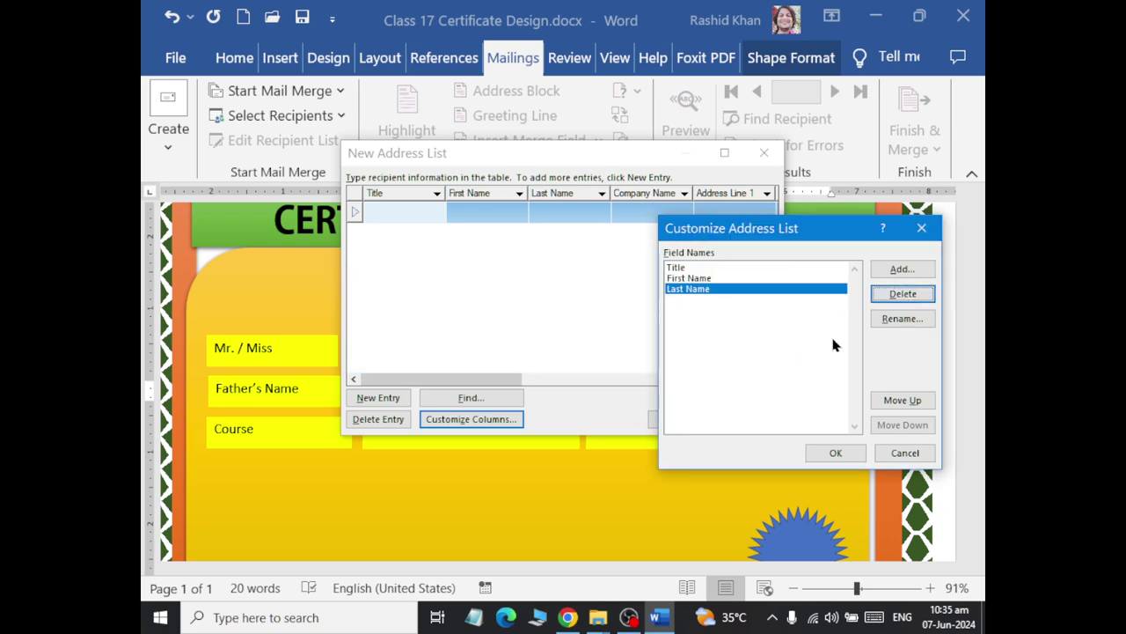
Step: Add three new fields named fname, course and duration to the recipient list
click(909, 274)
text(fname)
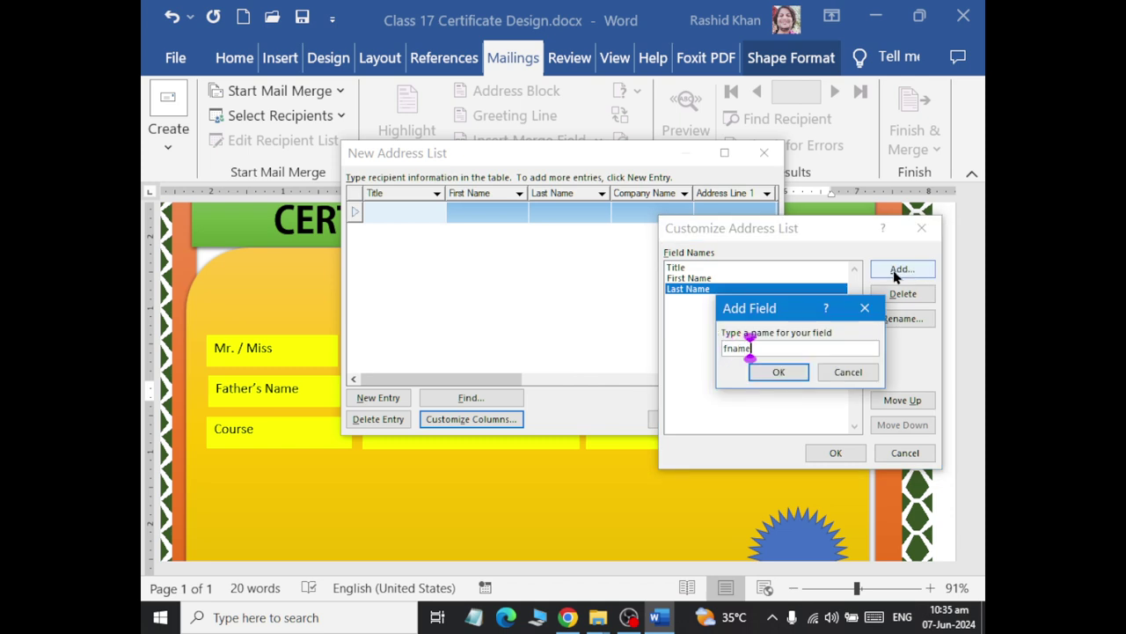
key(Return)
click(895, 272)
text(course)
key(Return)
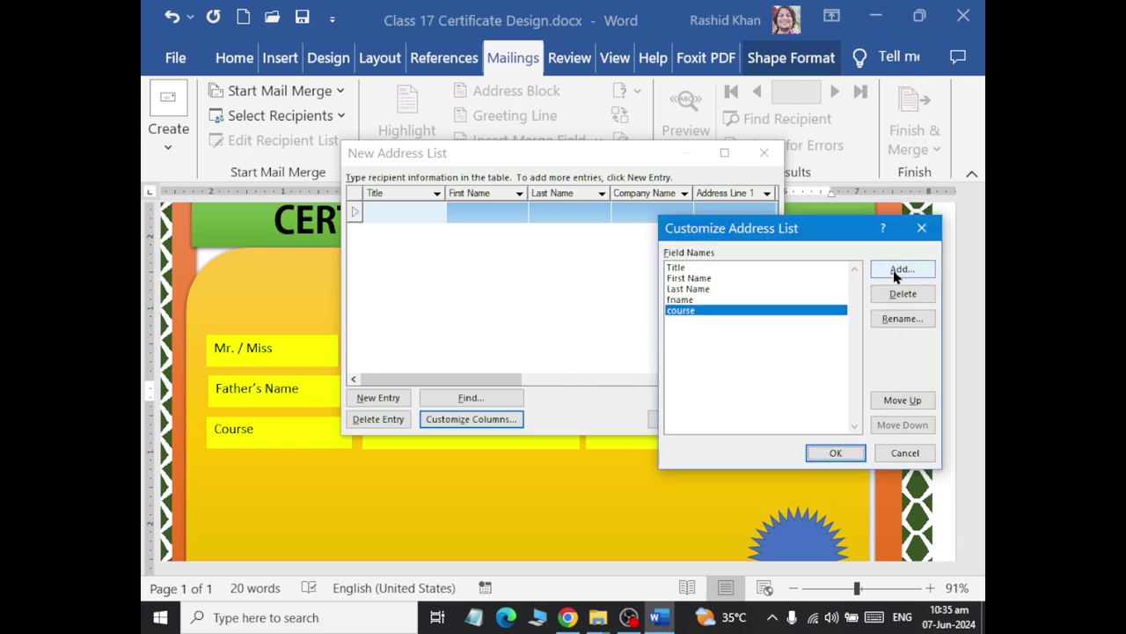
click(893, 270)
text(curation)
key(Return)
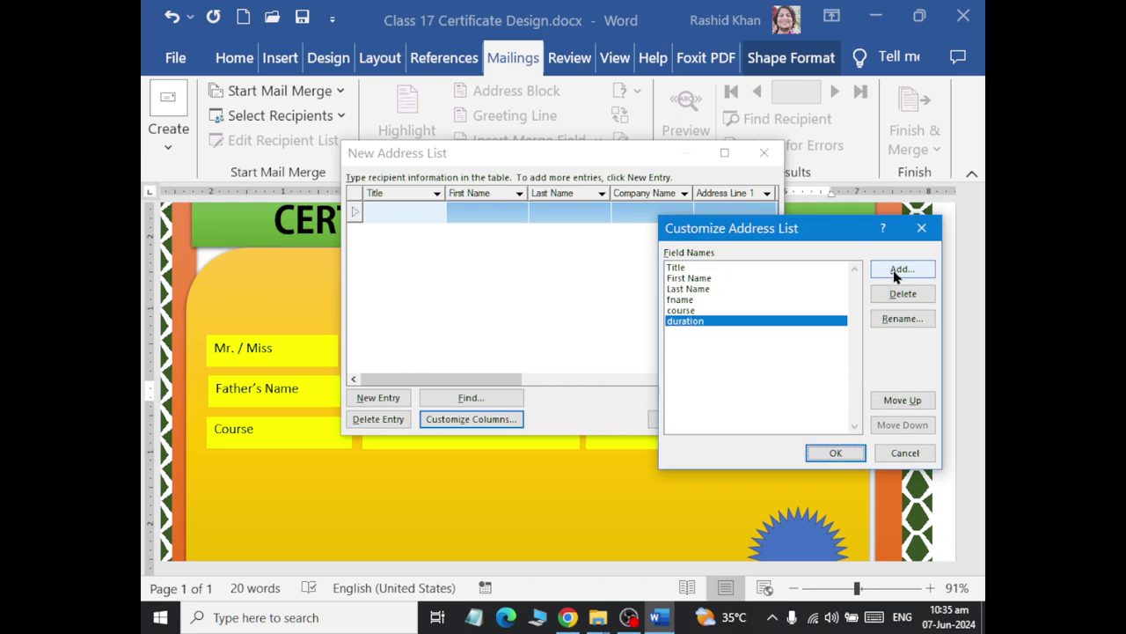
Step: Enter the first student: title Mr., name, father's name, course Office Automation, duration Six Months
click(836, 453)
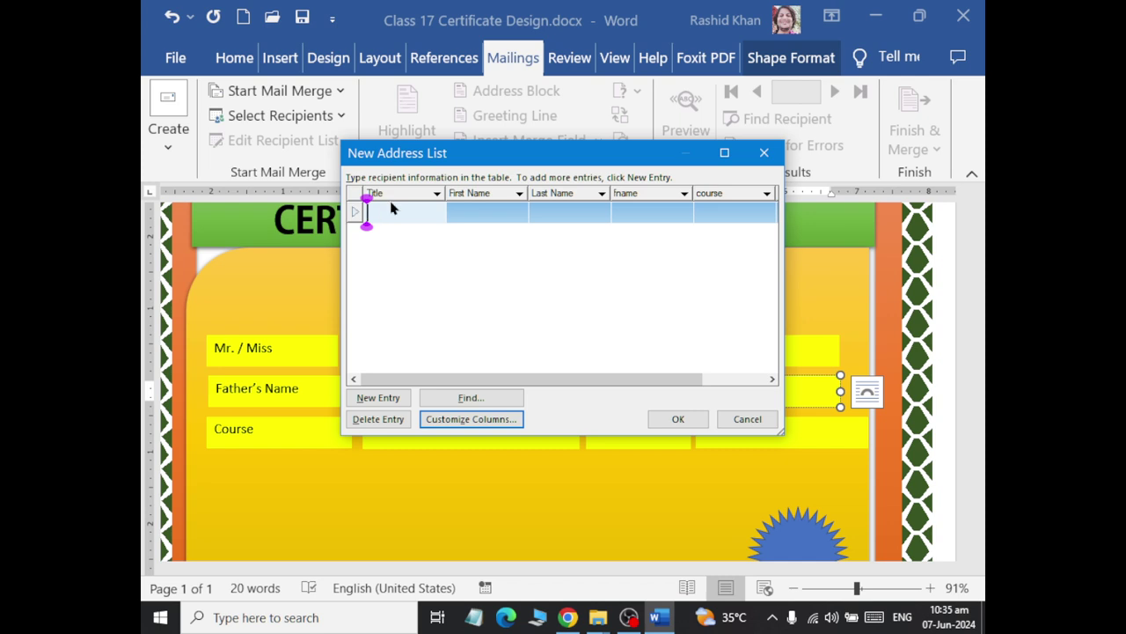
text(Mr.)
key(Tab)
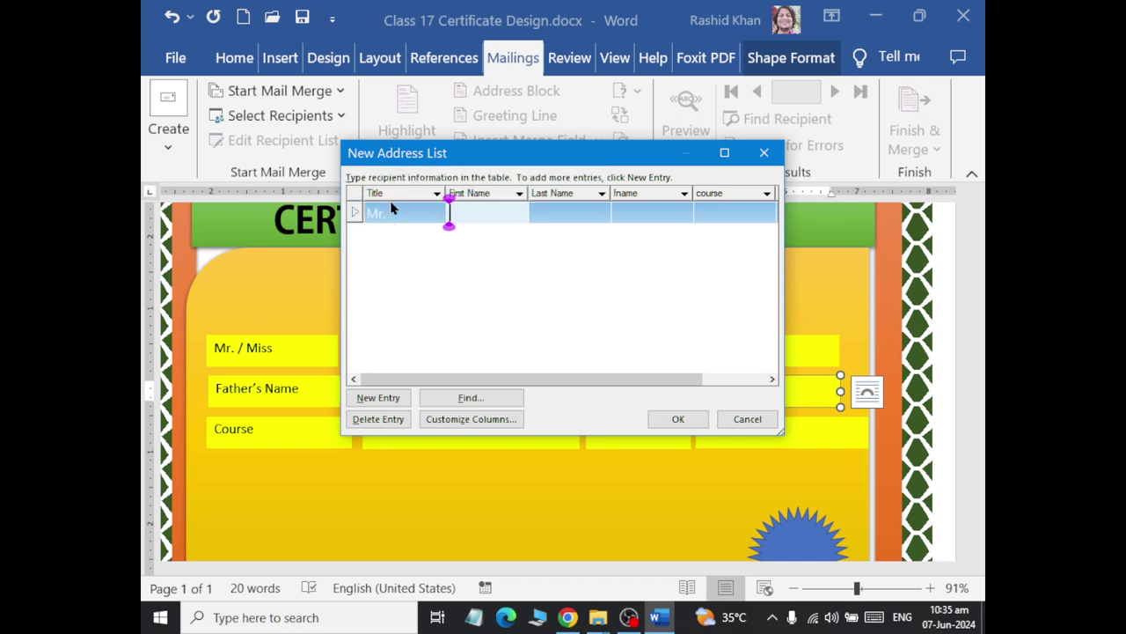
key(Tab)
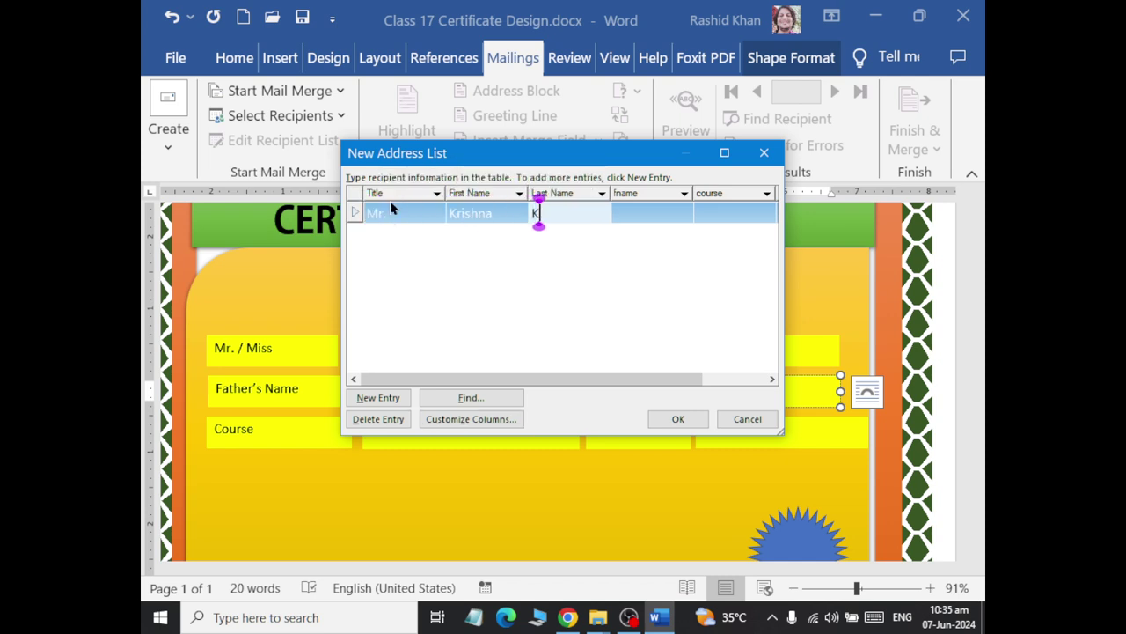
key(Tab)
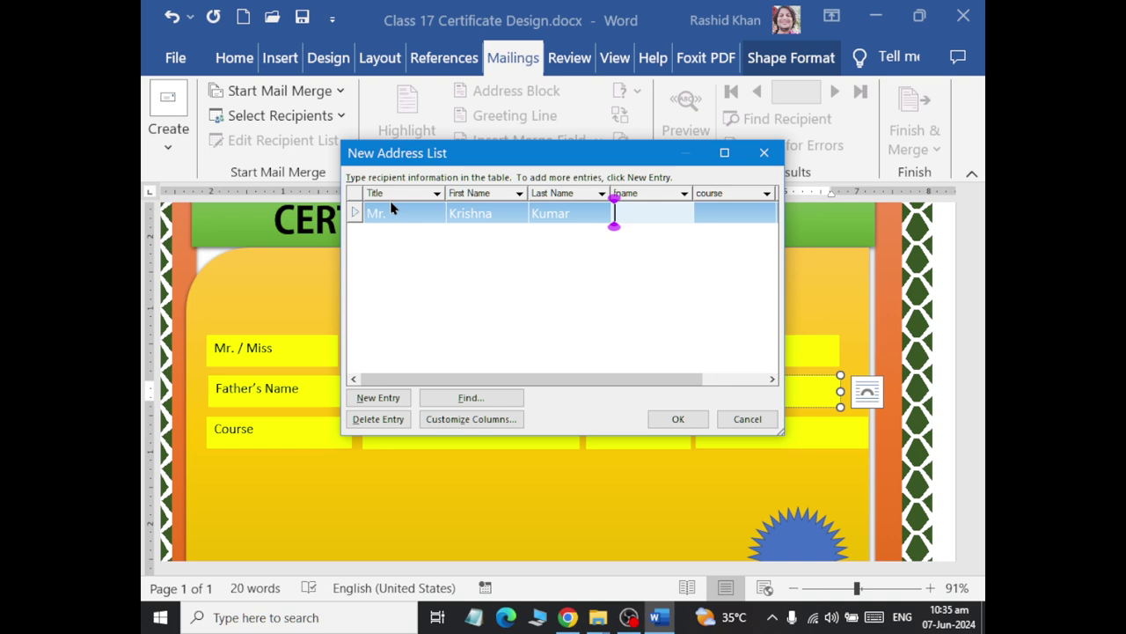
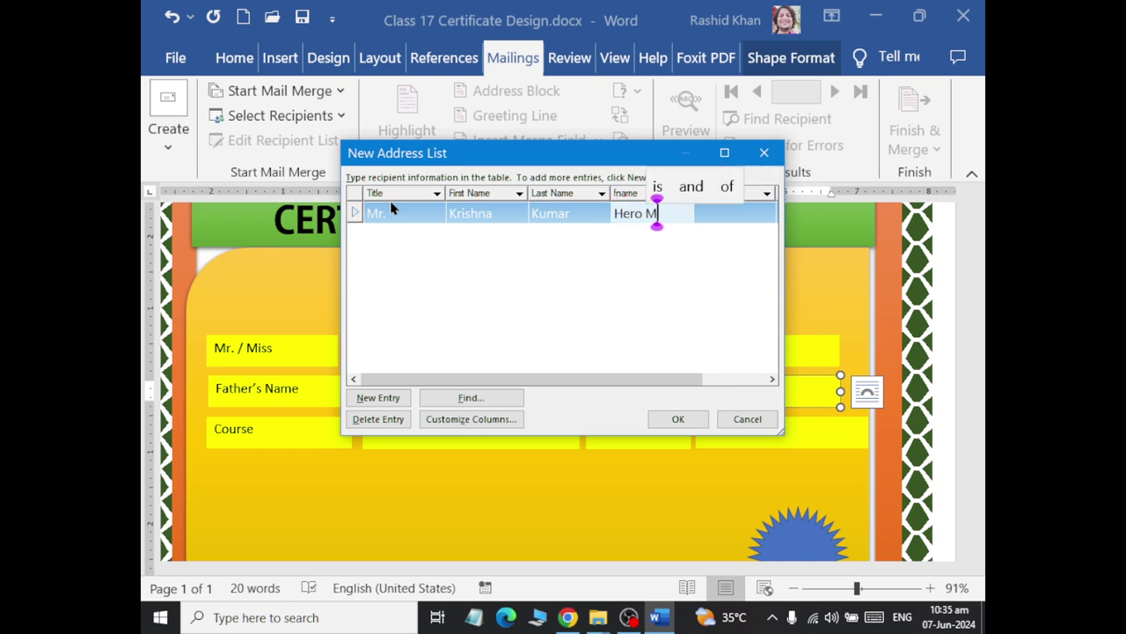
key(Tab)
text(Of)
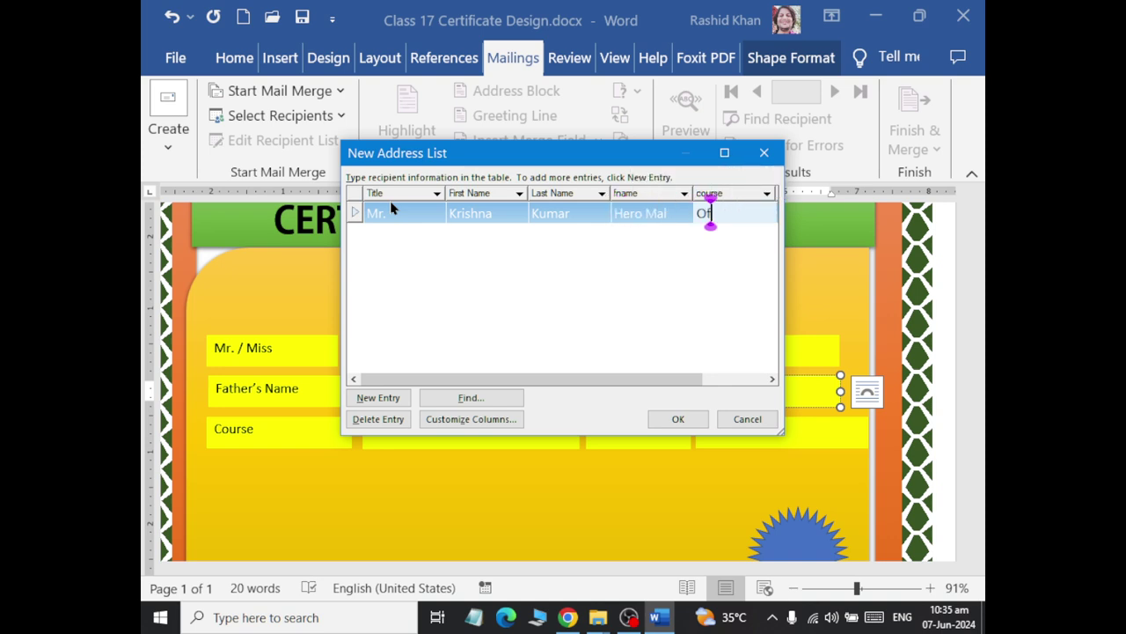
text(fice Automation)
key(Tab)
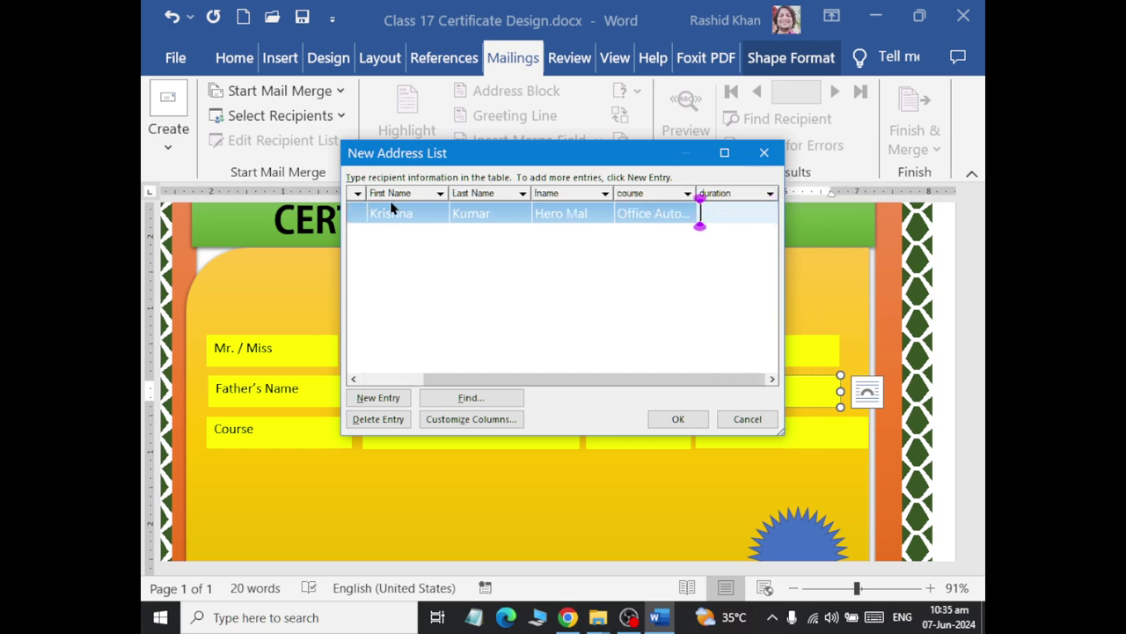
text(Six Mo)
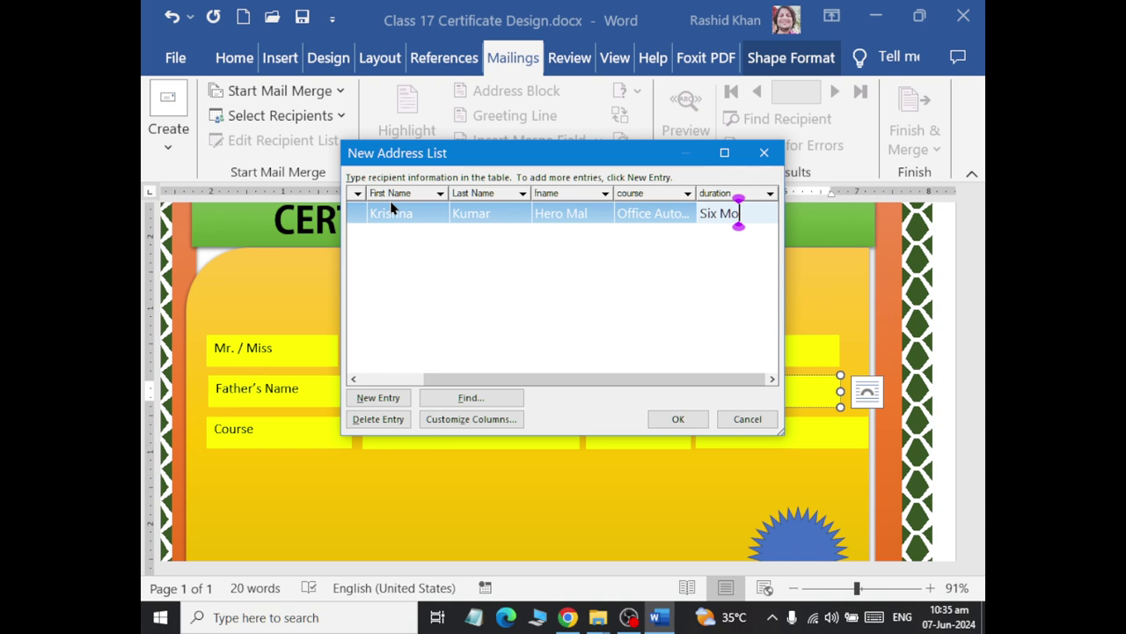
text(nths)
key(Tab)
Step: Enter the second student: title Miss., name, father's name with course ADIT, duration One Year
text(M)
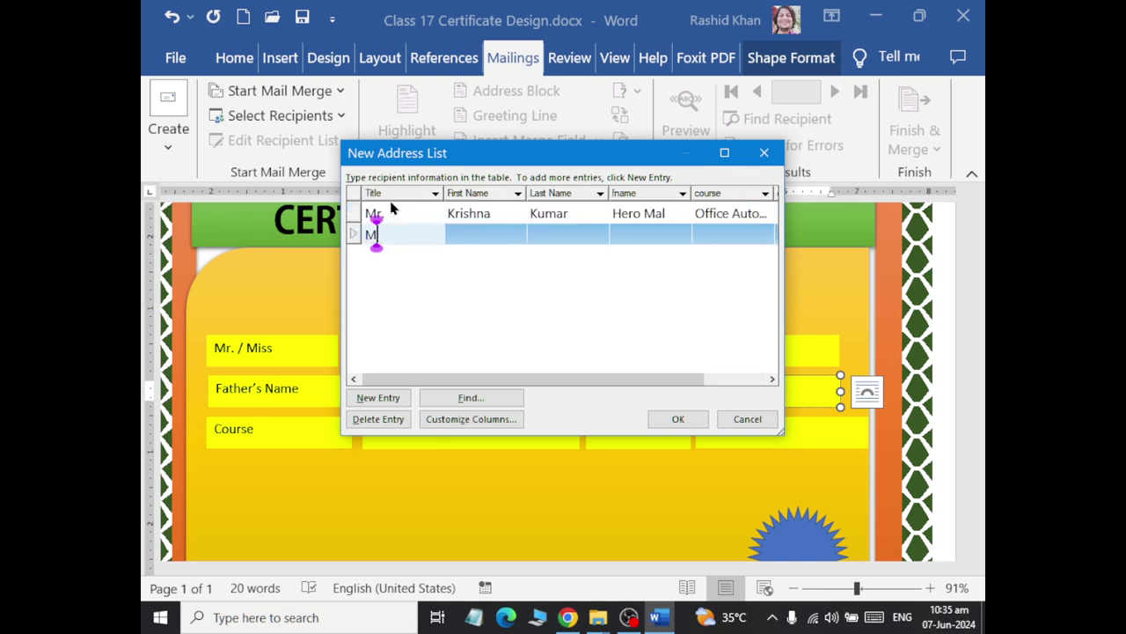
text(iss.)
key(Tab)
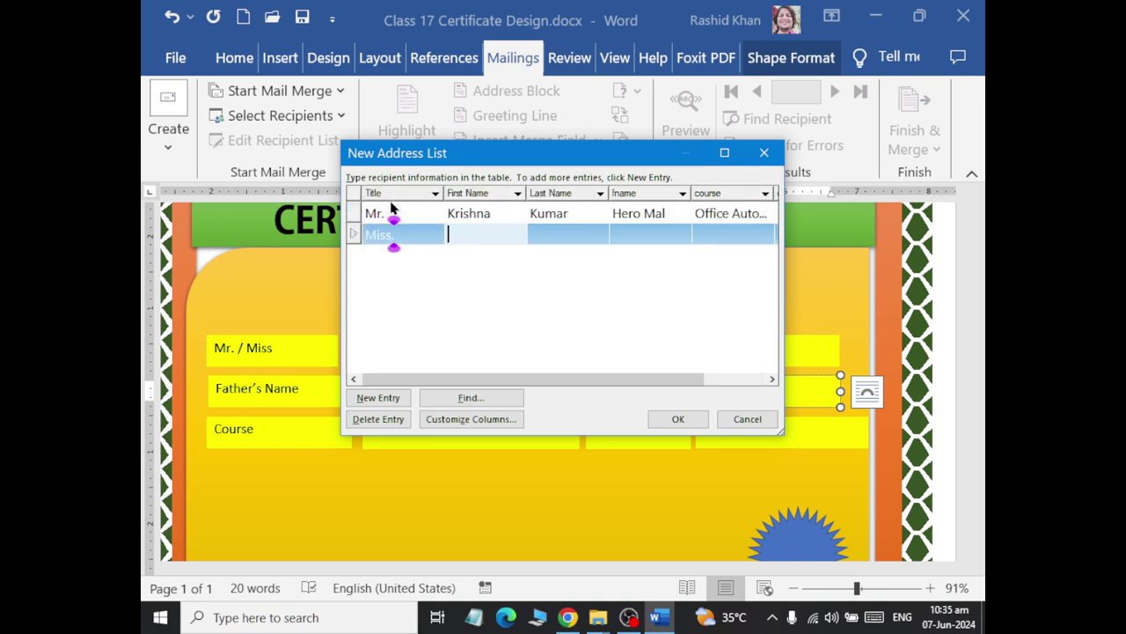
text(Nisha)
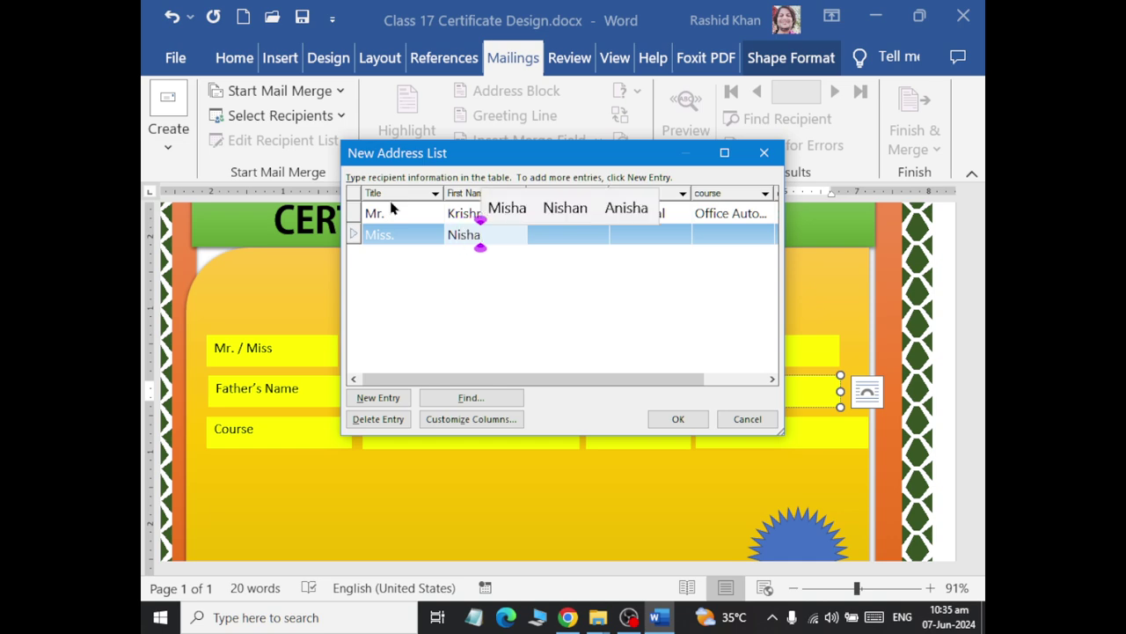
key(BackSpace)
key(BackSpace)
key(BackSpace)
key(BackSpace)
key(BackSpace)
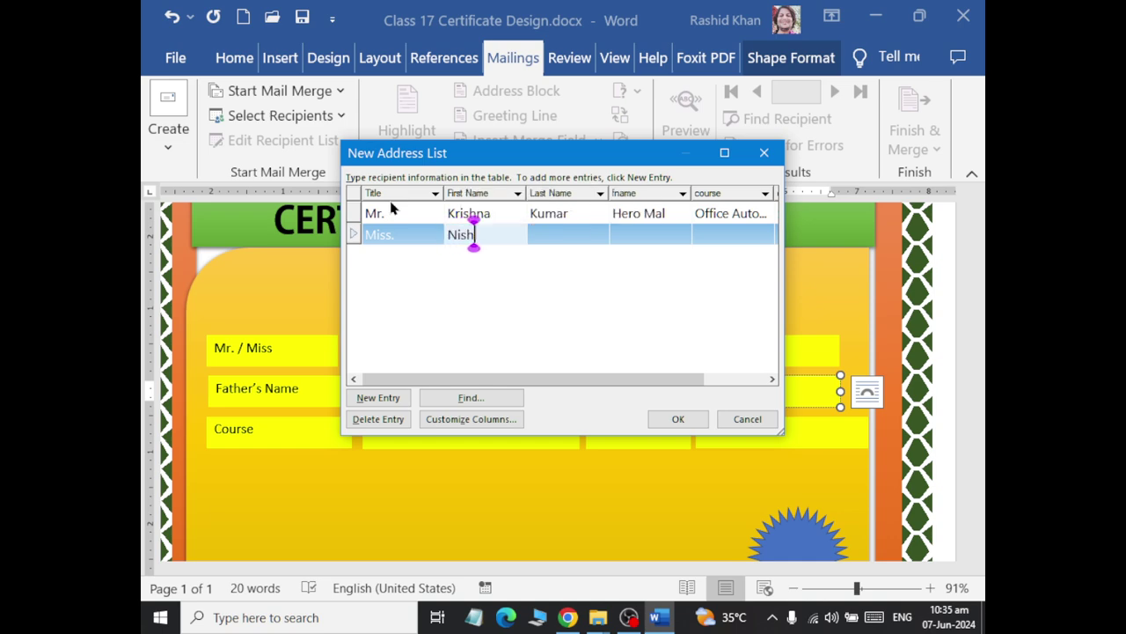
key(Tab)
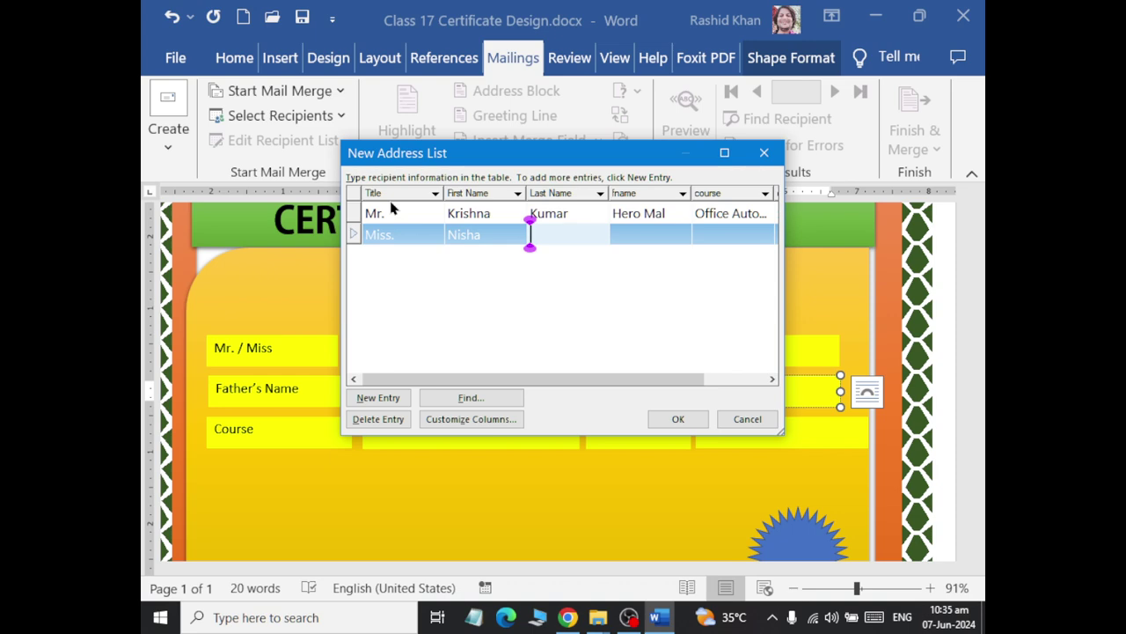
key(Tab)
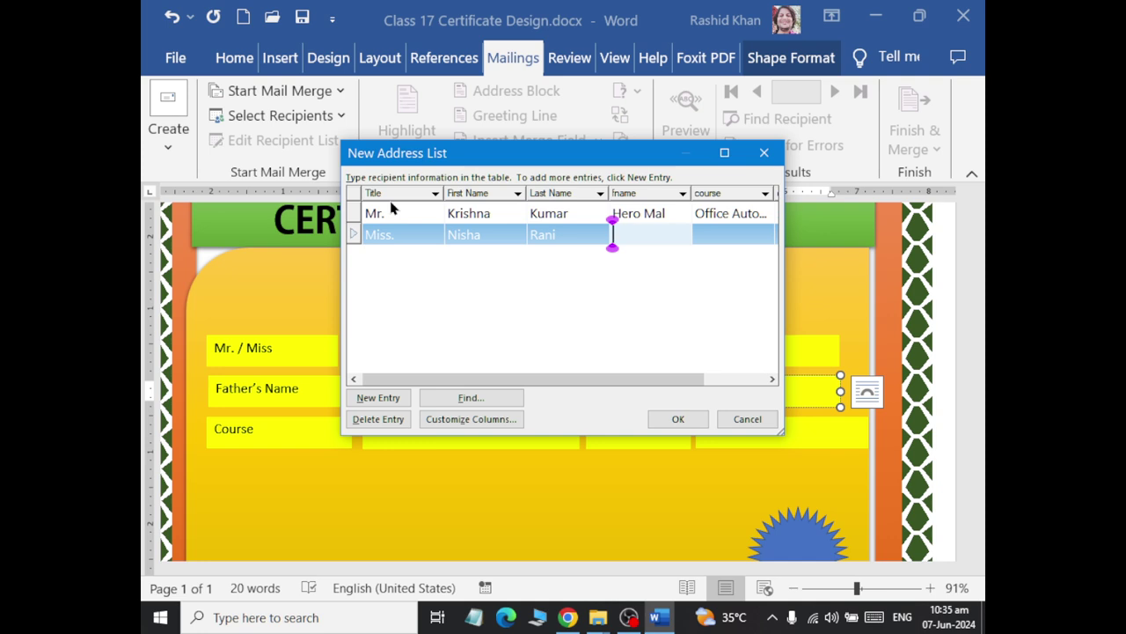
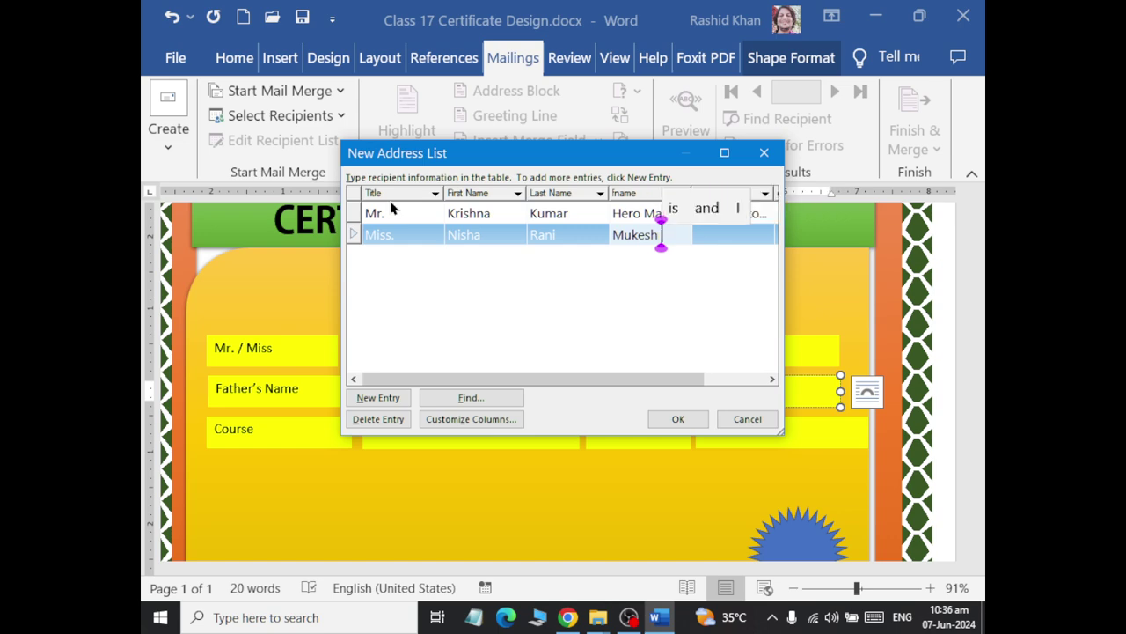
text(ADIT)
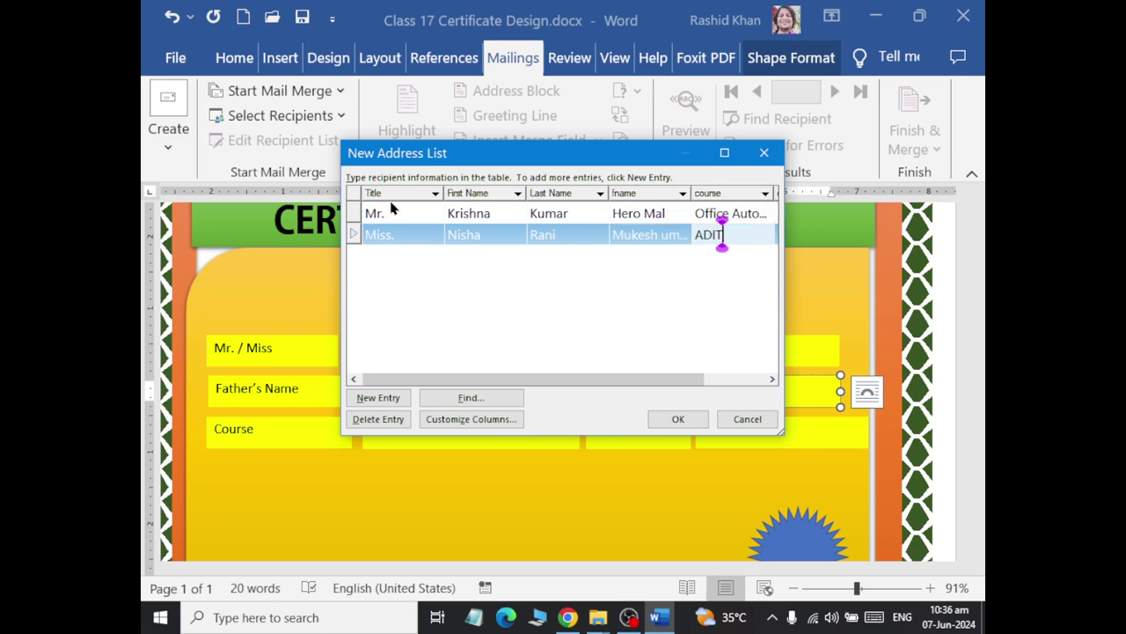
key(Tab)
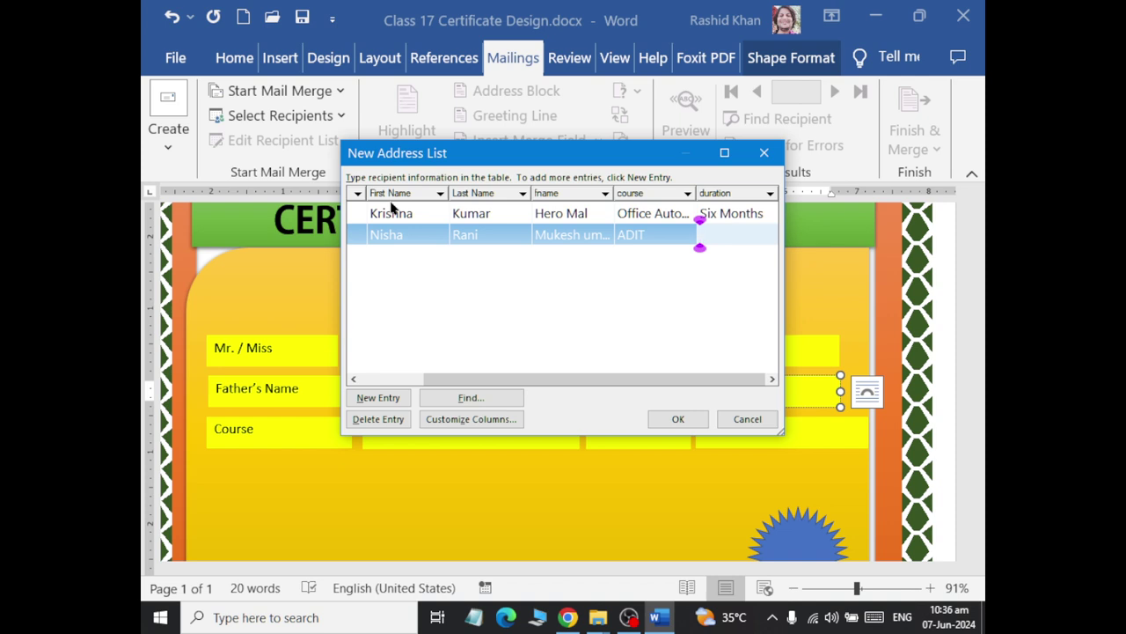
text(One Year)
key(Tab)
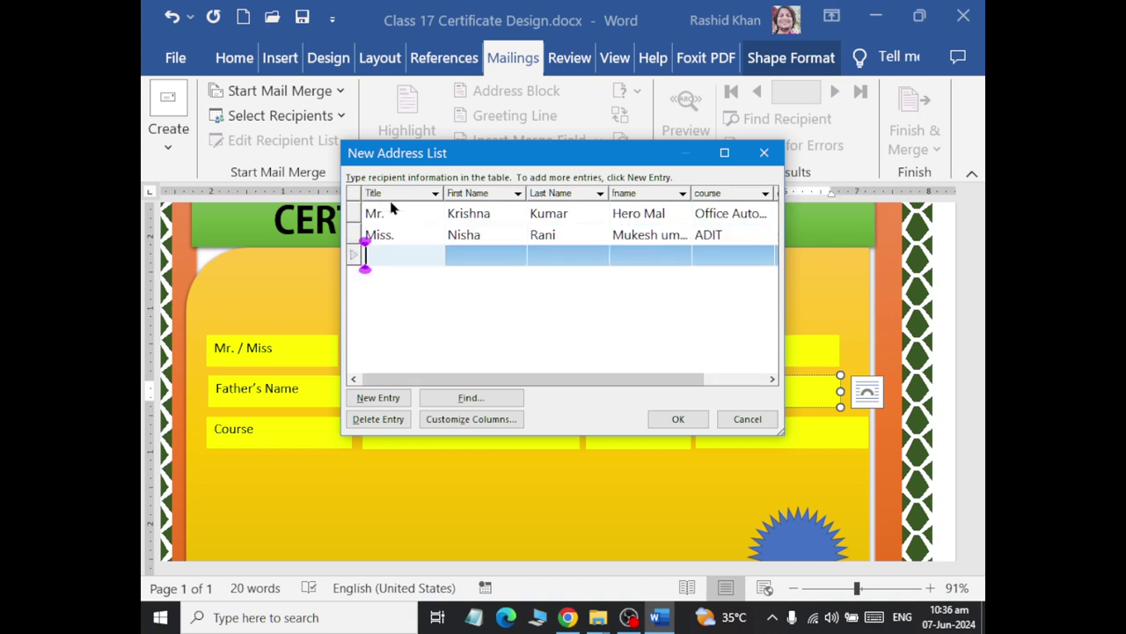
Step: Enter the third student: title Miss., name, father's name with course ACIT, duration Six Months
text(Miss.)
key(Tab)
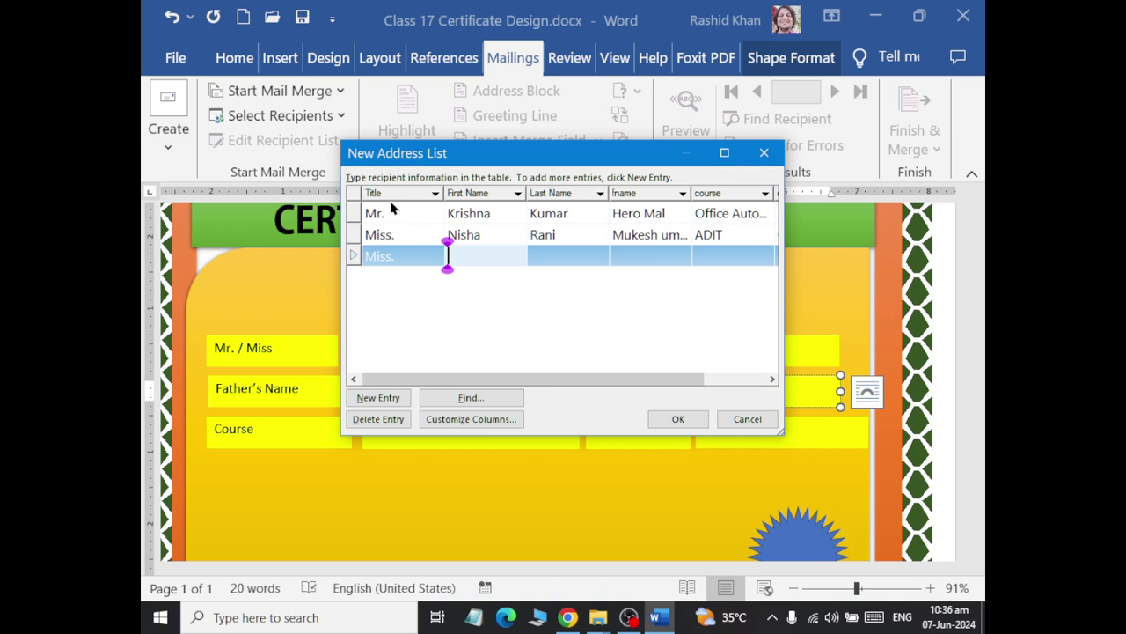
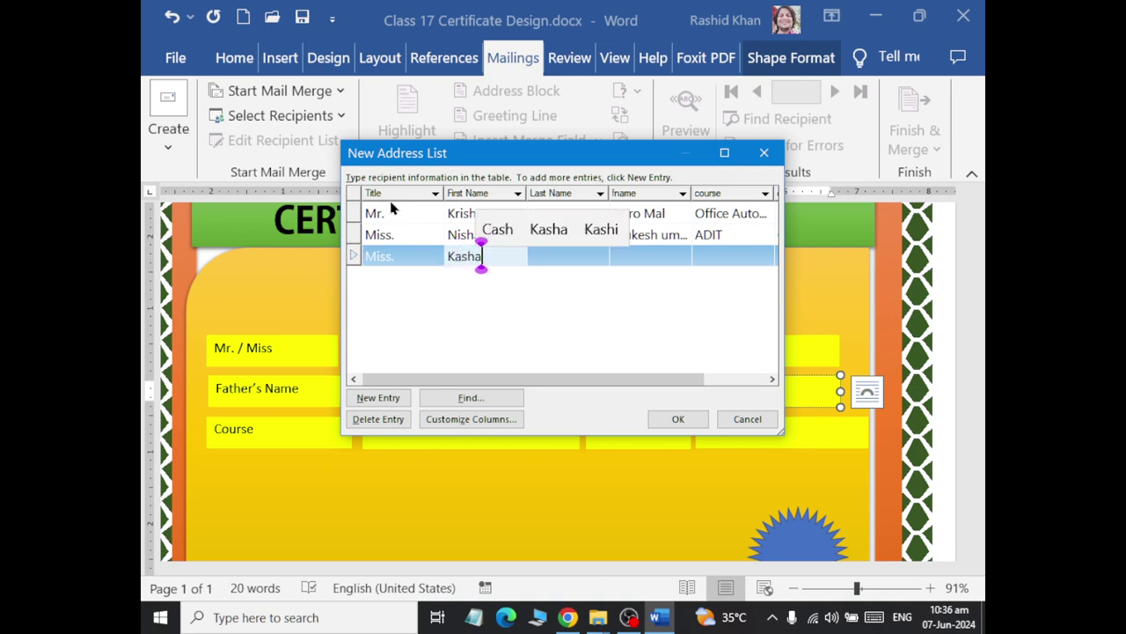
key(Tab)
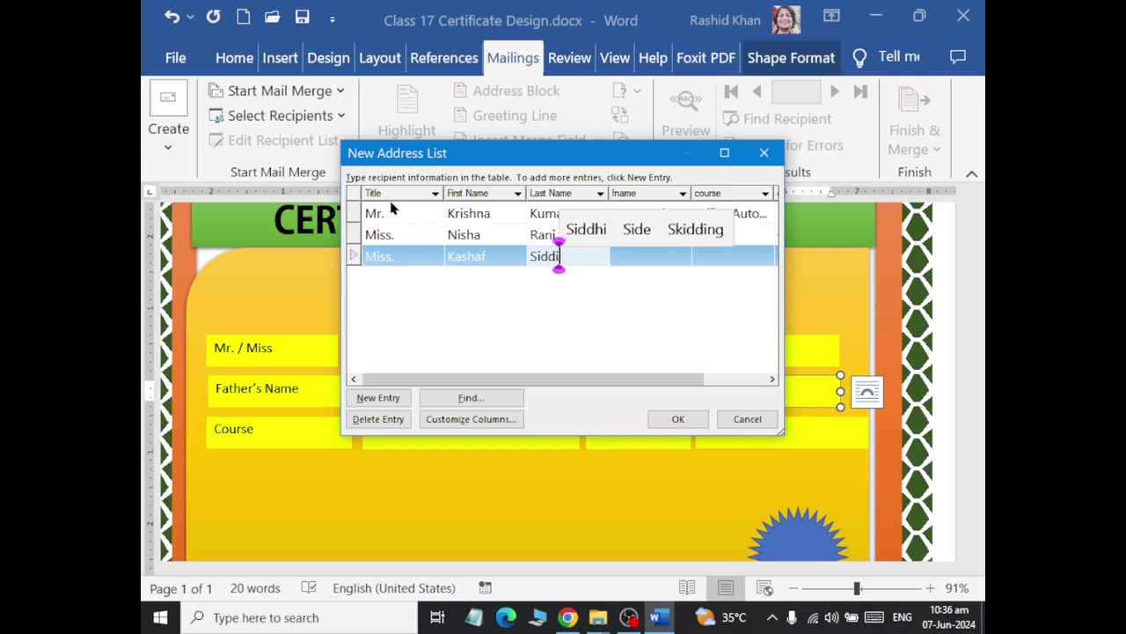
key(Tab)
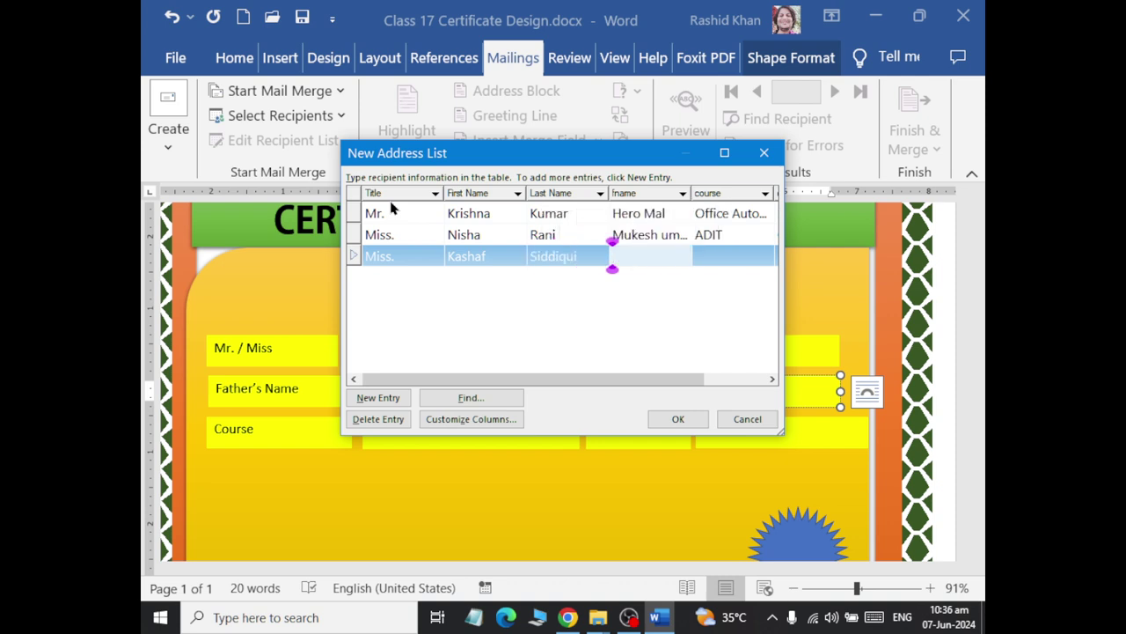
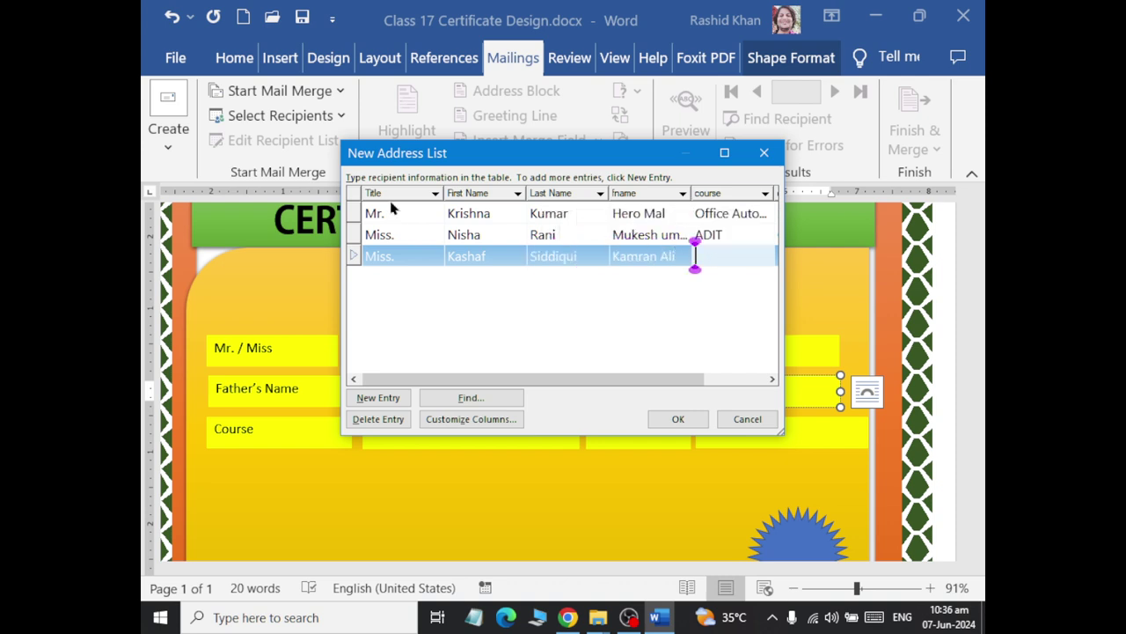
text(ACIT)
key(Tab)
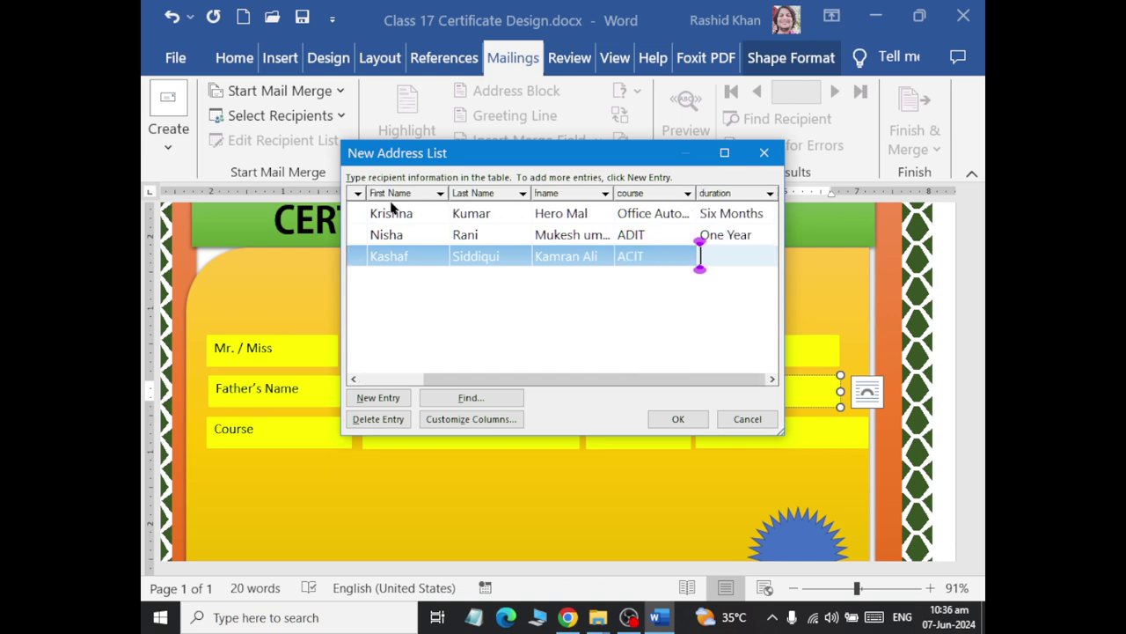
text(Six Months)
key(Tab)
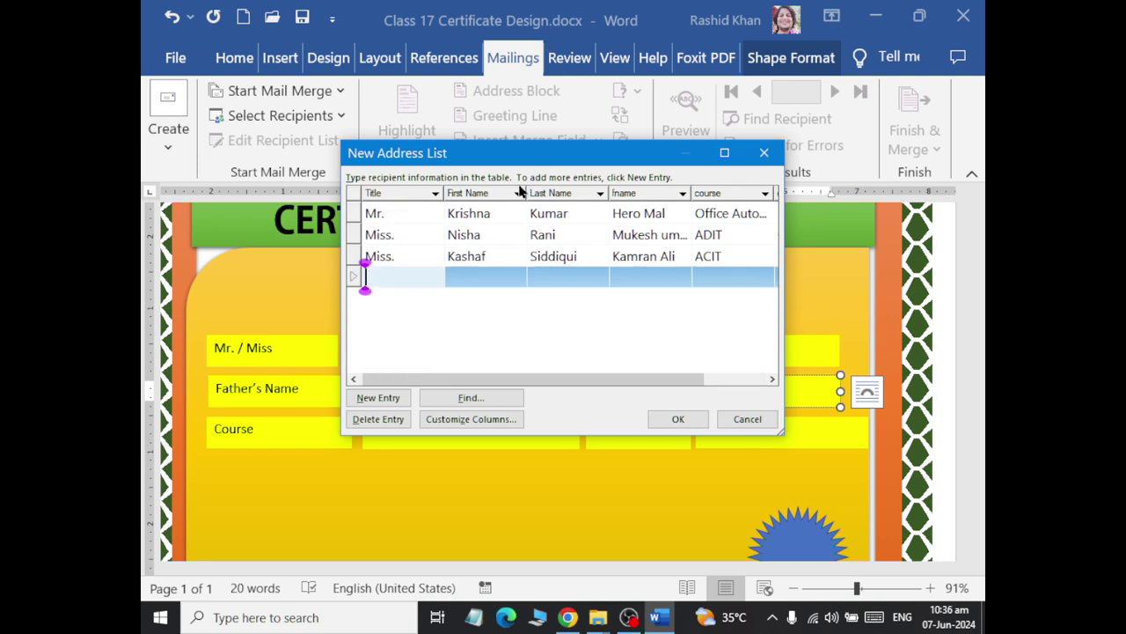
Step: Save the recipient list as 'All Student Certificate' in Documents\Word_Files\success
click(678, 419)
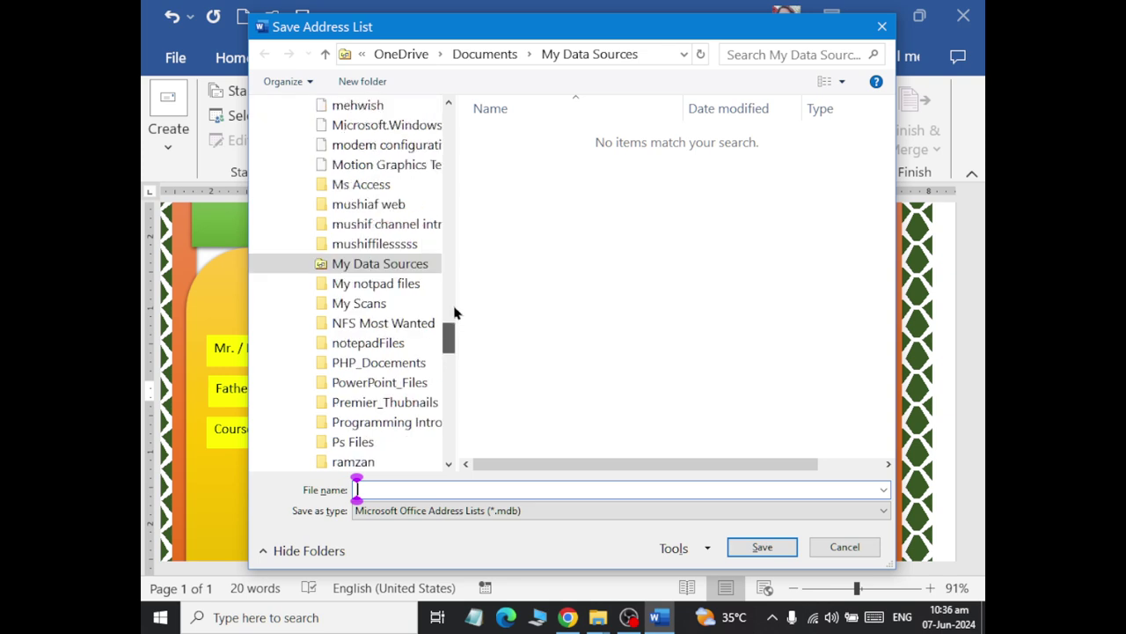
drag(444, 338, 430, 78)
click(337, 154)
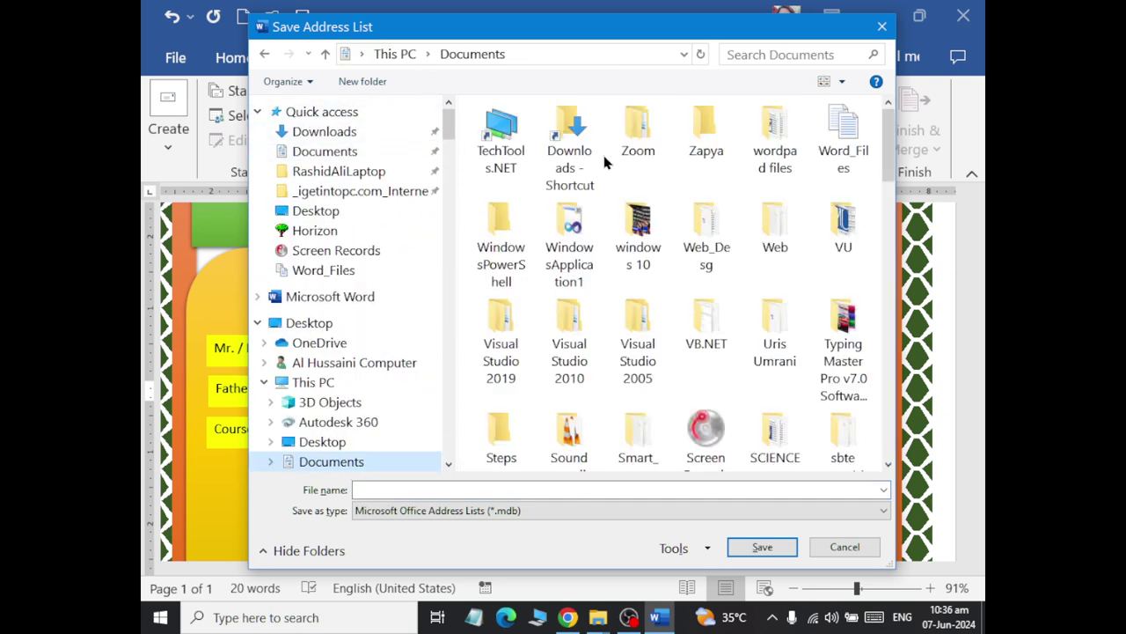
key(w)
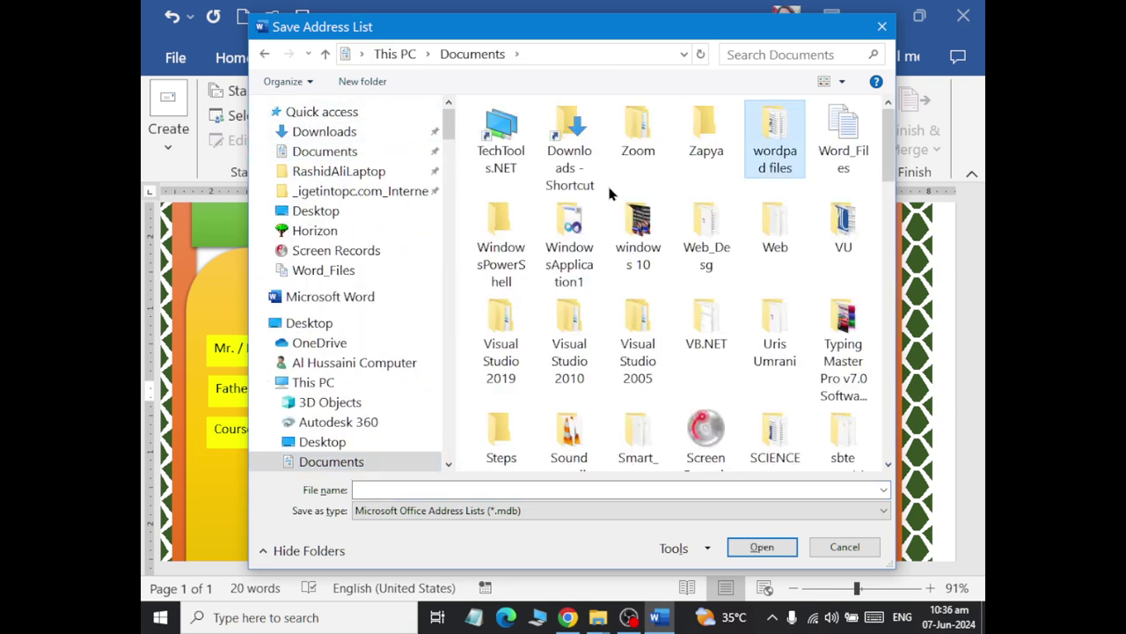
key(w)
key(Return)
text(su)
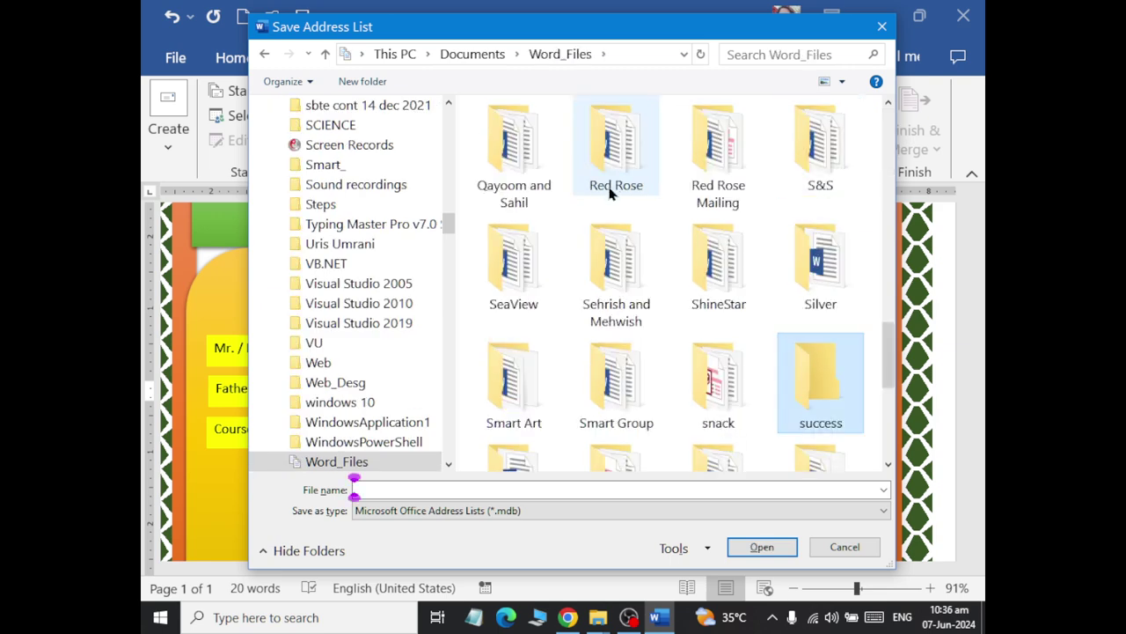
key(Return)
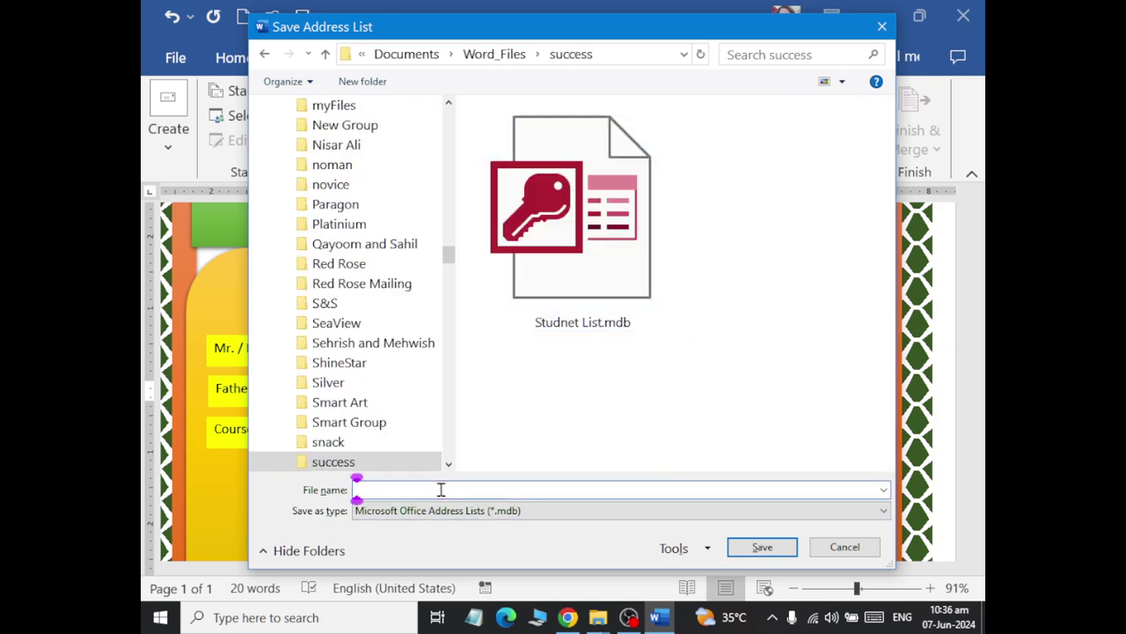
text(All Studen)
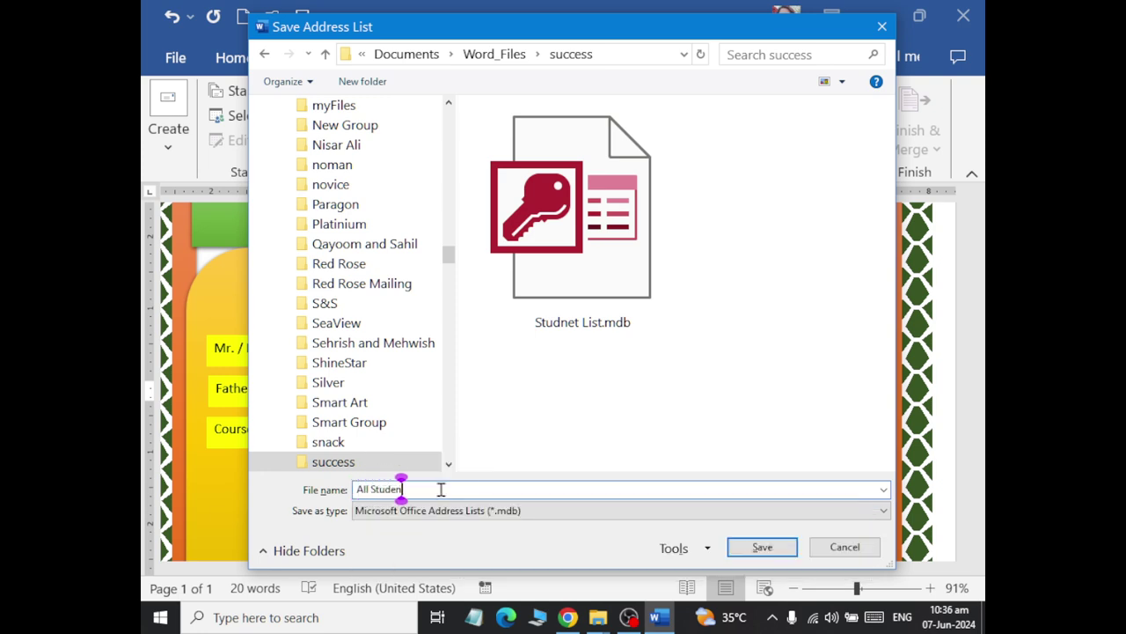
text(t Certifi)
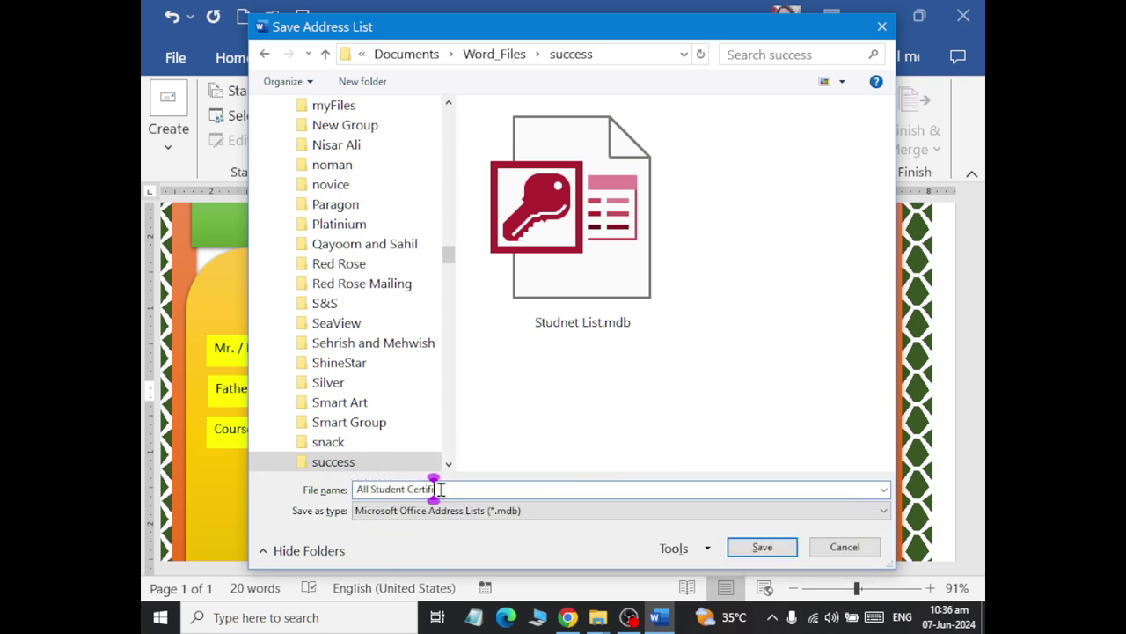
text(cate)
key(Return)
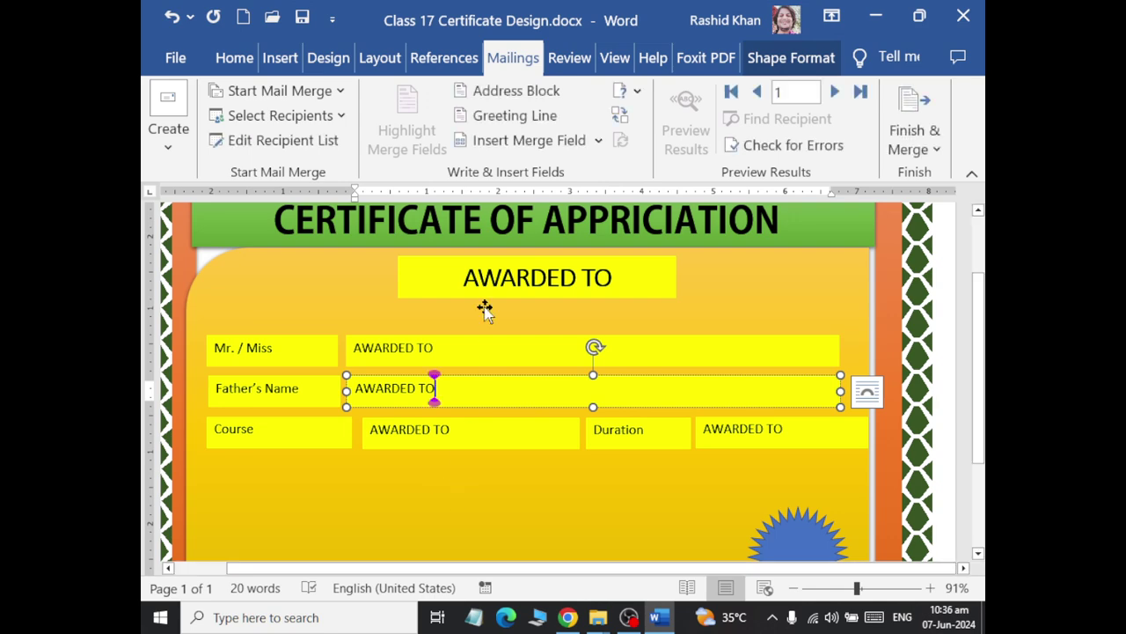
Step: Replace the Mr./Miss placeholder with the «Title» «First_Name» «Last_Name» merge fields
drag(438, 348, 320, 338)
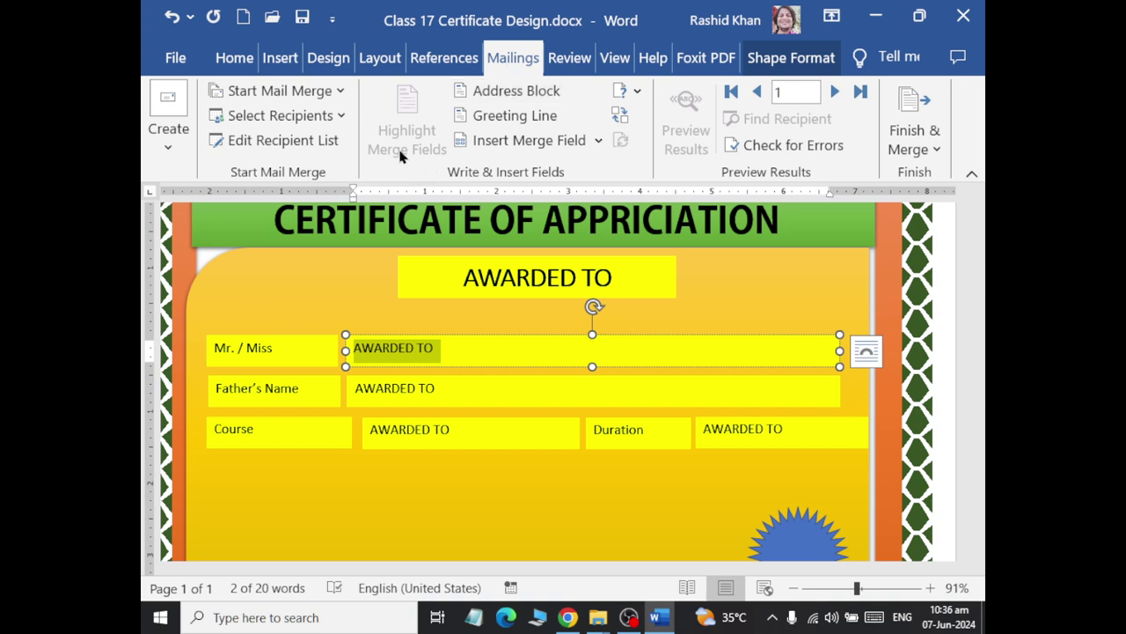
click(598, 142)
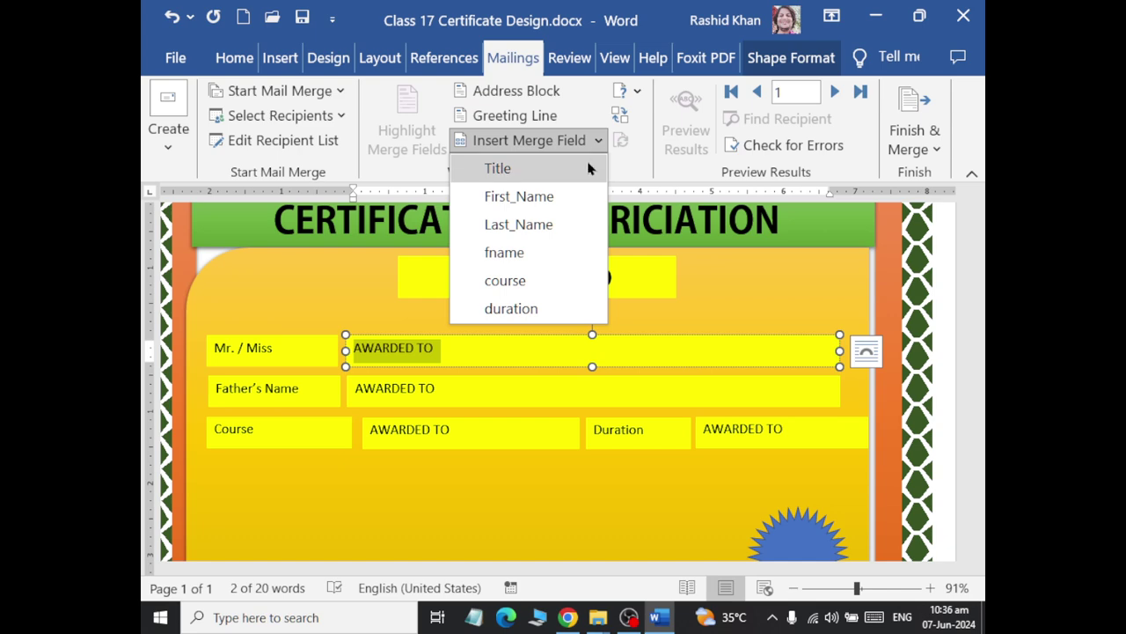
click(576, 172)
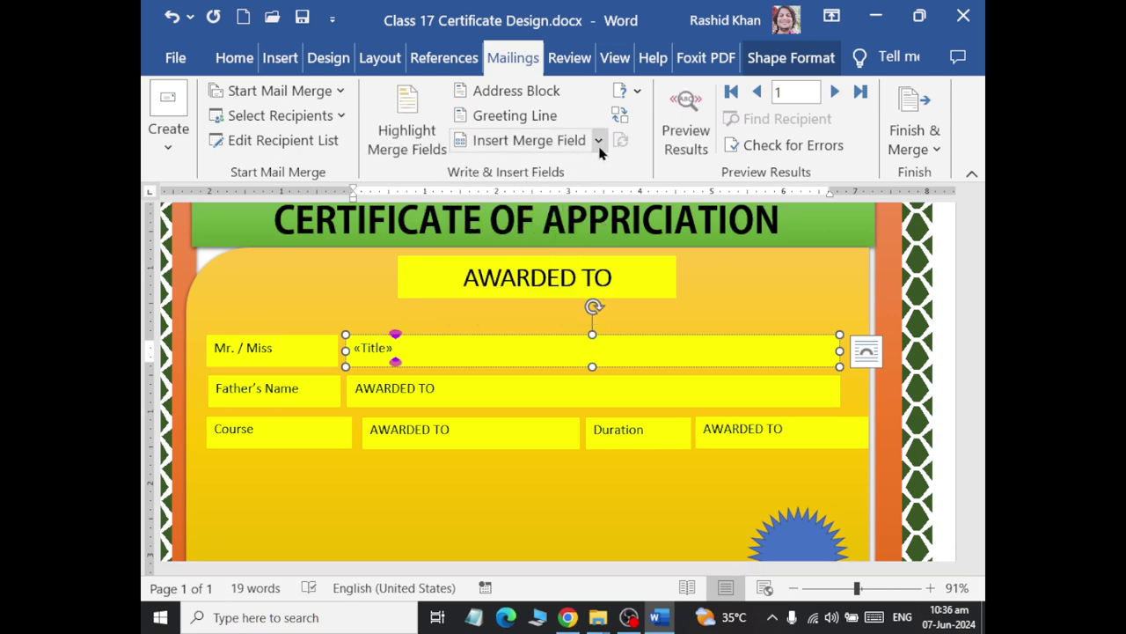
click(599, 139)
click(589, 196)
click(598, 140)
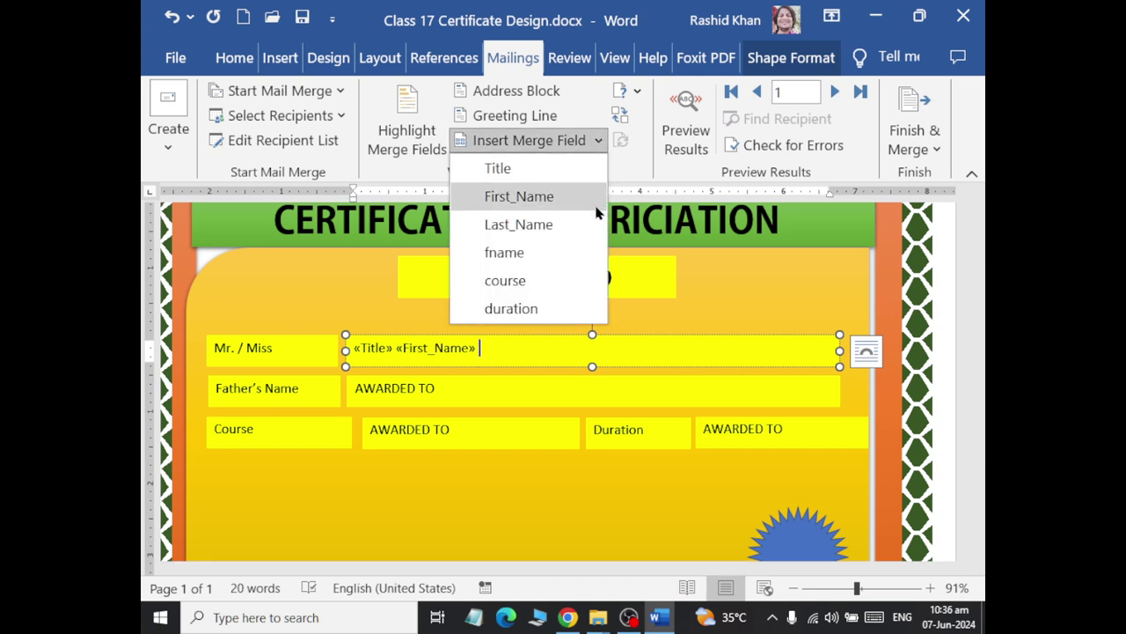
click(593, 224)
Step: Replace the Father's Name and Course placeholders with the «fname» and «course» merge fields
click(533, 389)
drag(516, 396, 354, 397)
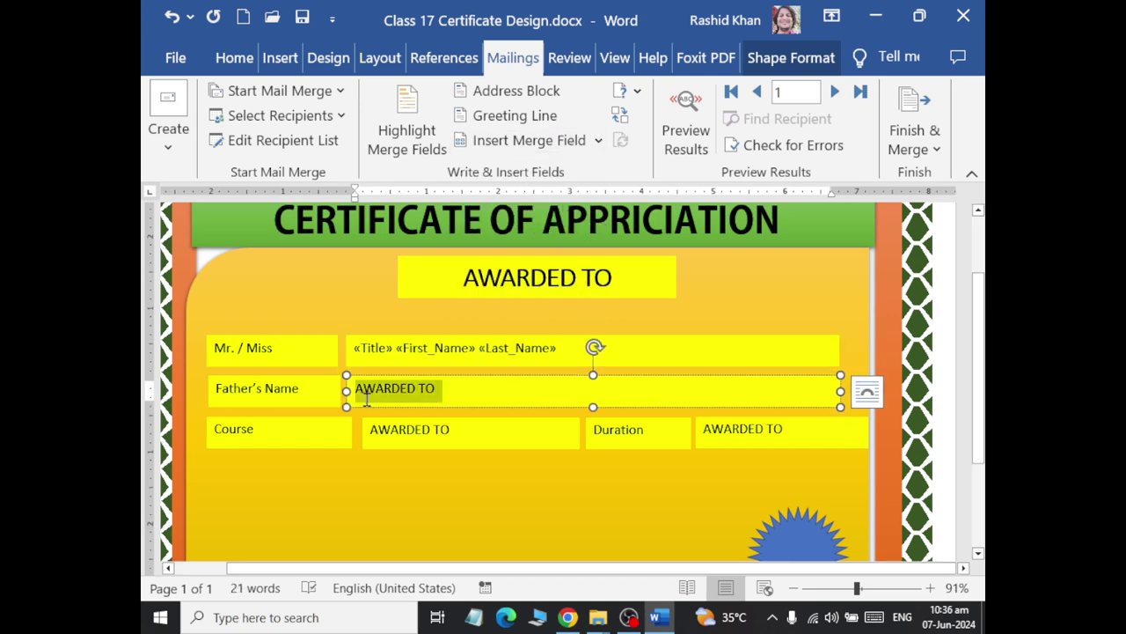
click(598, 139)
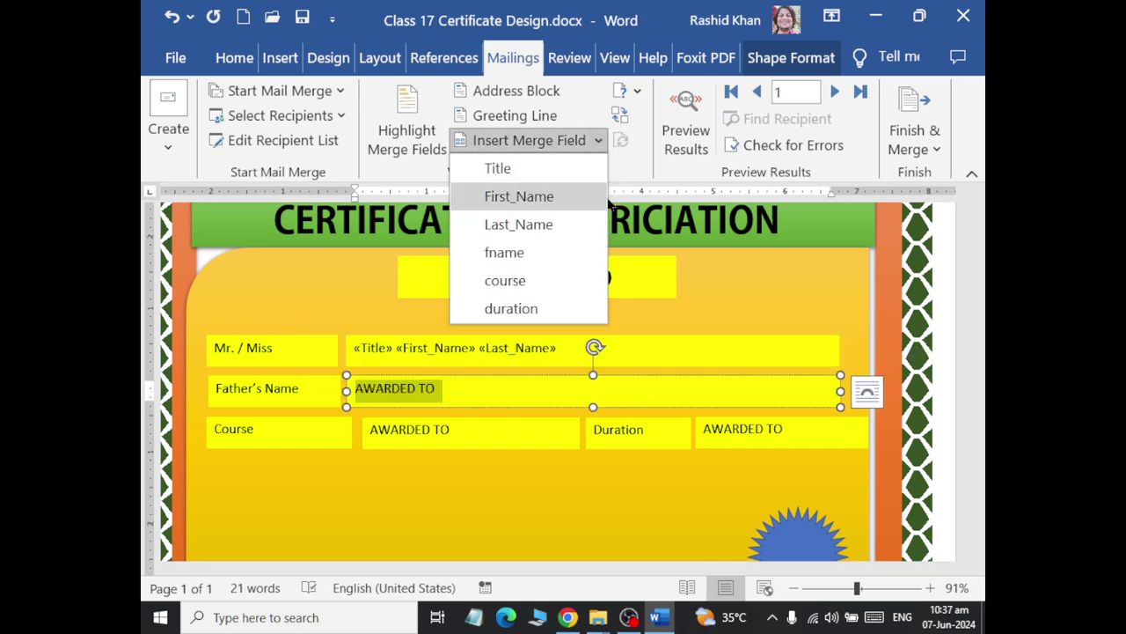
click(583, 261)
click(497, 437)
drag(497, 436, 361, 436)
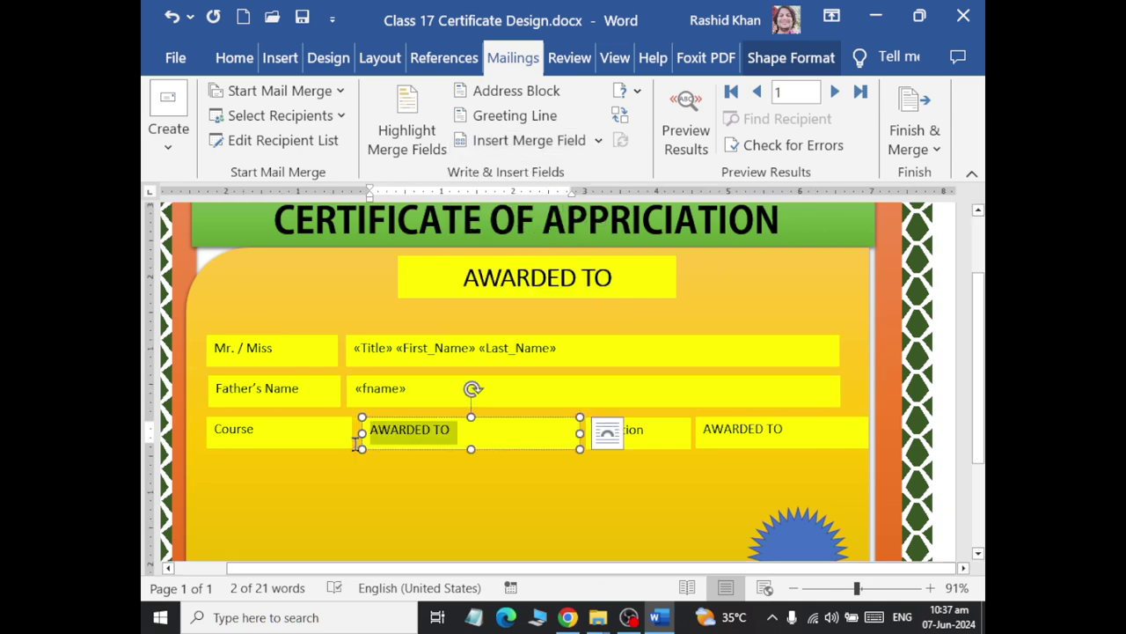
click(599, 140)
click(528, 279)
Step: Replace the placeholder text beside Duration with the «duration» merge field
click(655, 433)
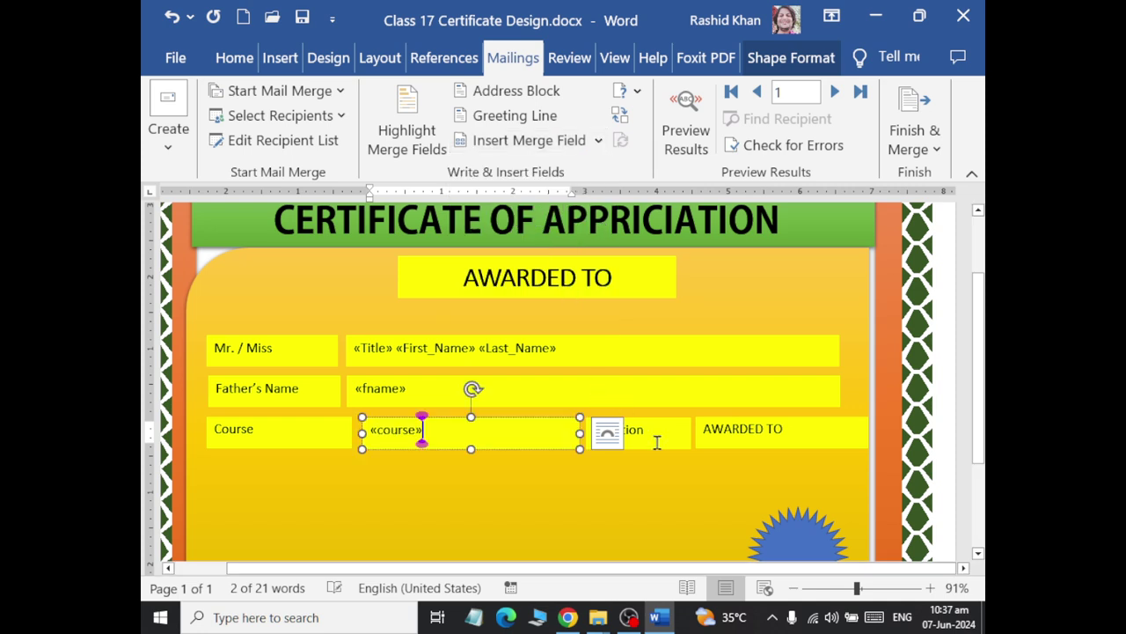
drag(842, 428, 704, 429)
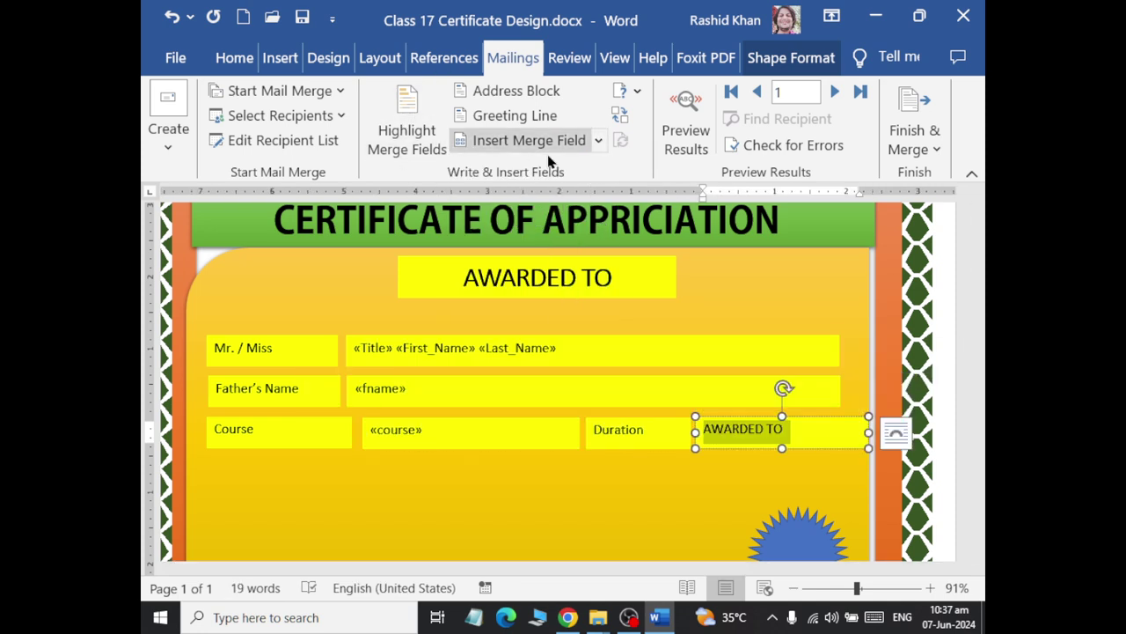
click(597, 141)
click(573, 303)
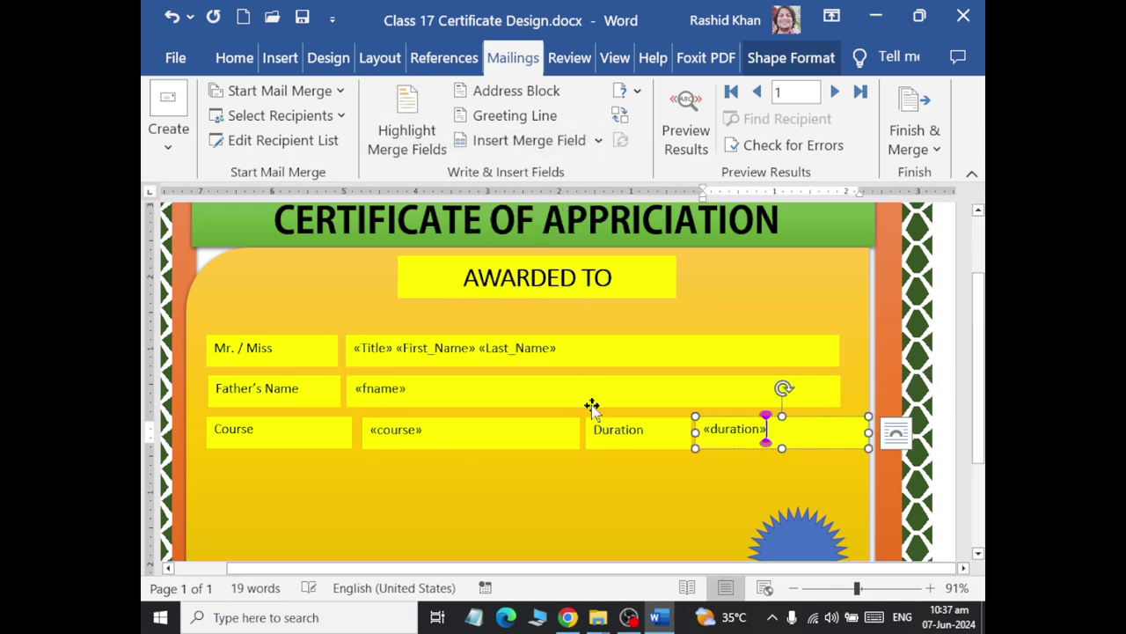
click(685, 132)
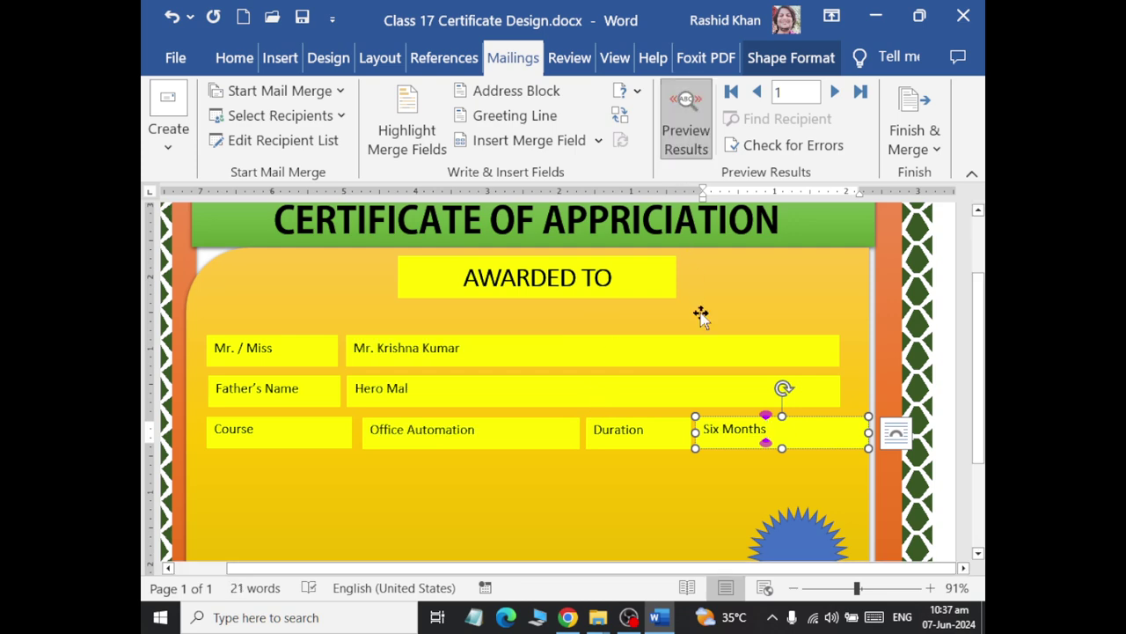
click(834, 91)
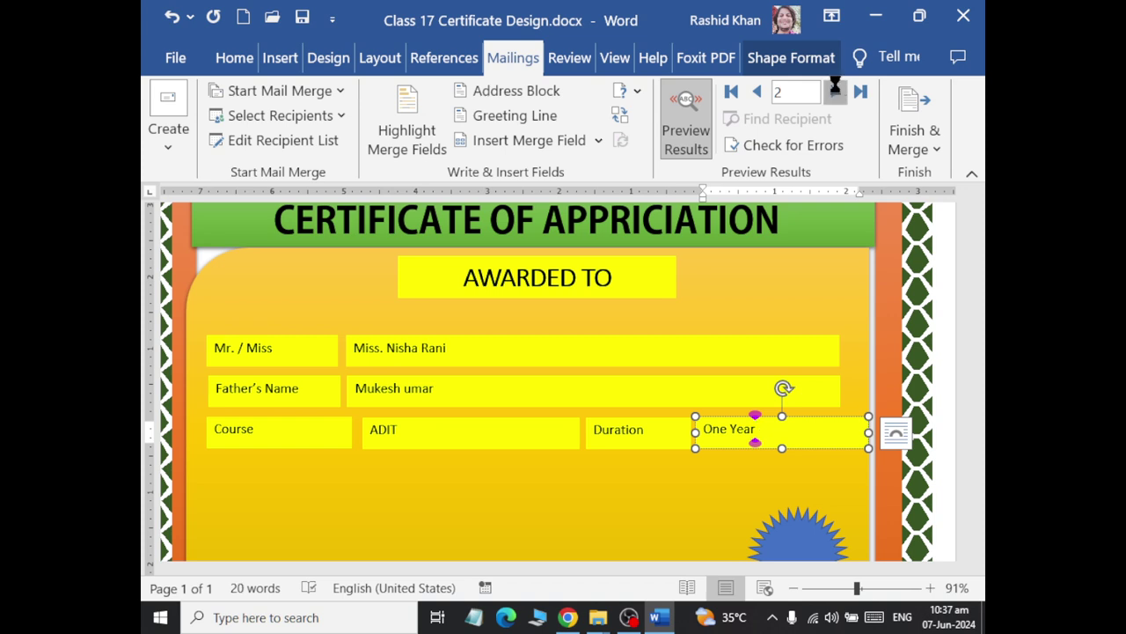
click(836, 91)
click(836, 92)
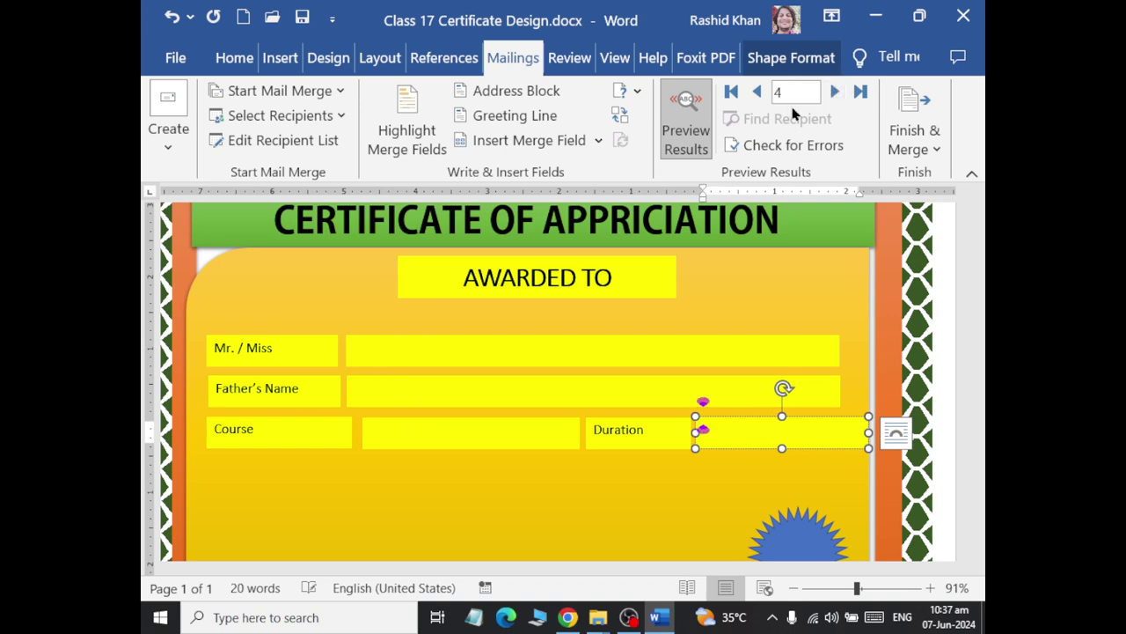
click(686, 130)
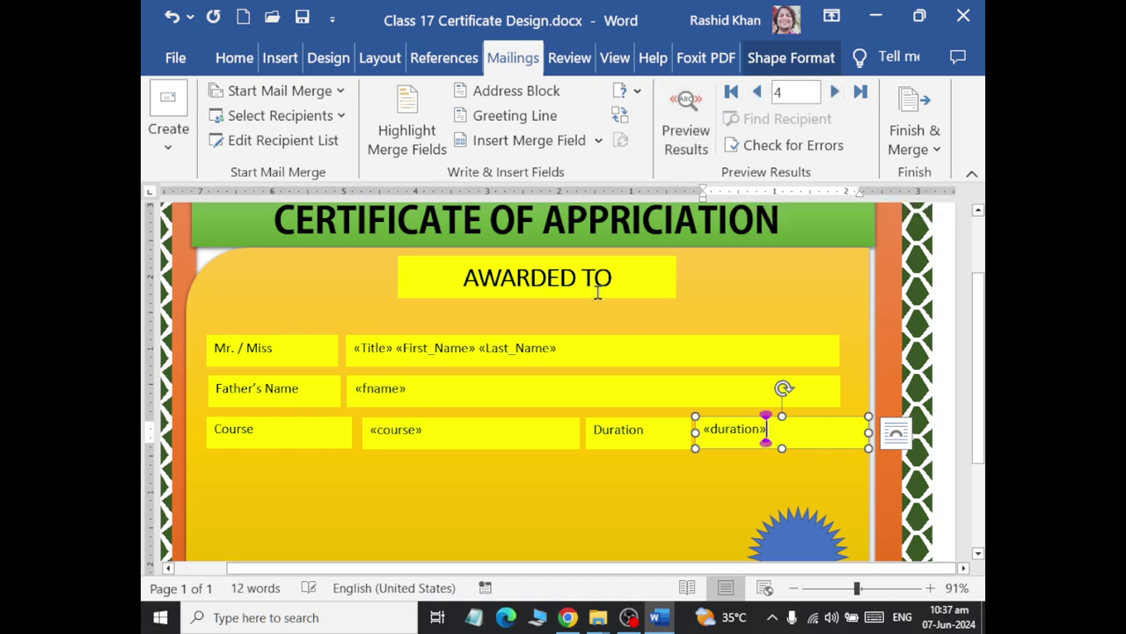
click(342, 115)
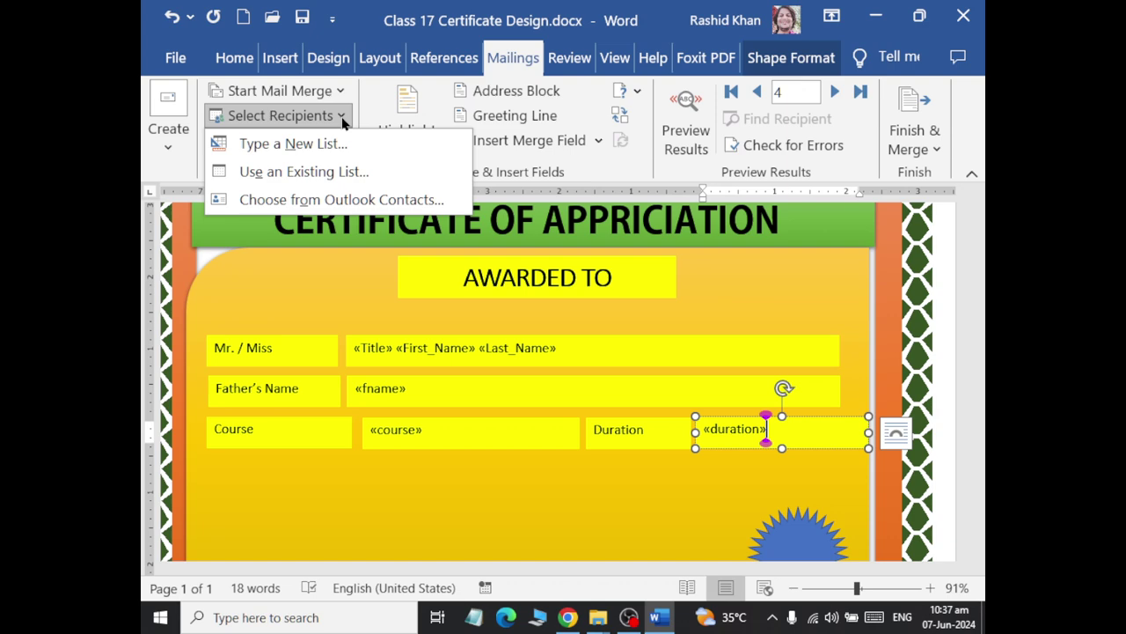
click(341, 119)
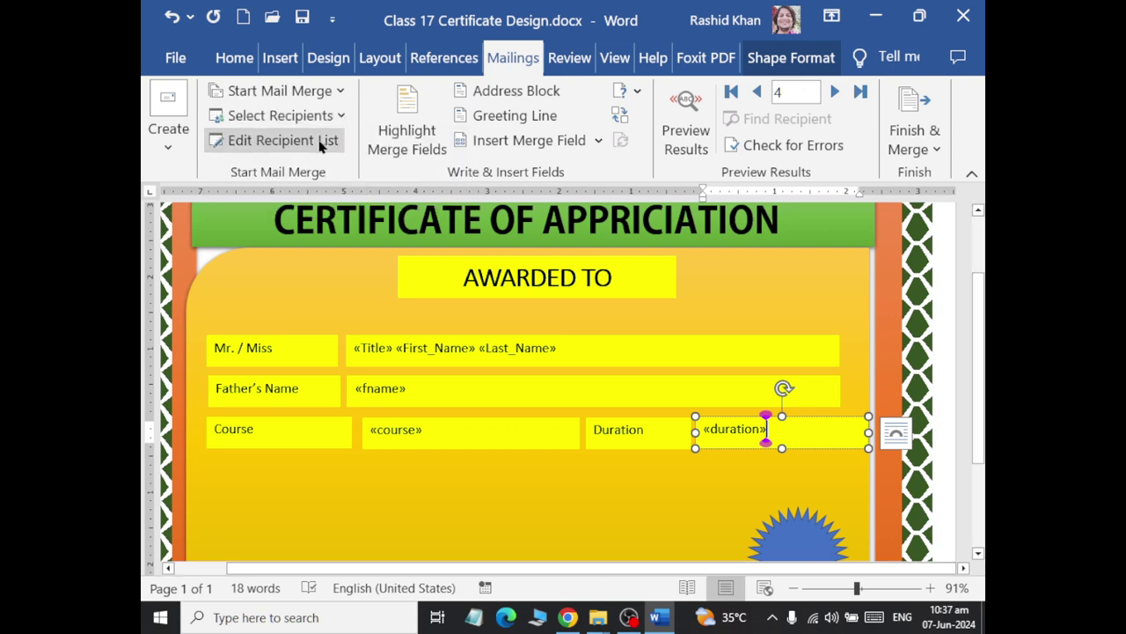
Step: Open the All Student Certificate.mdb data source for editing and move to its empty row
click(321, 144)
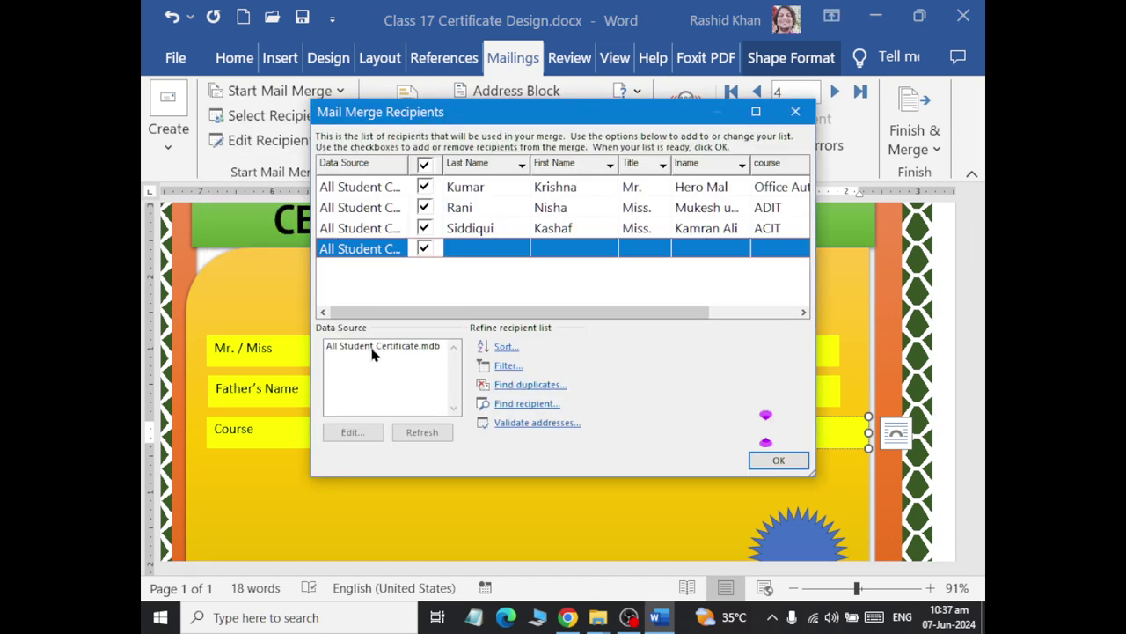
click(371, 349)
click(350, 432)
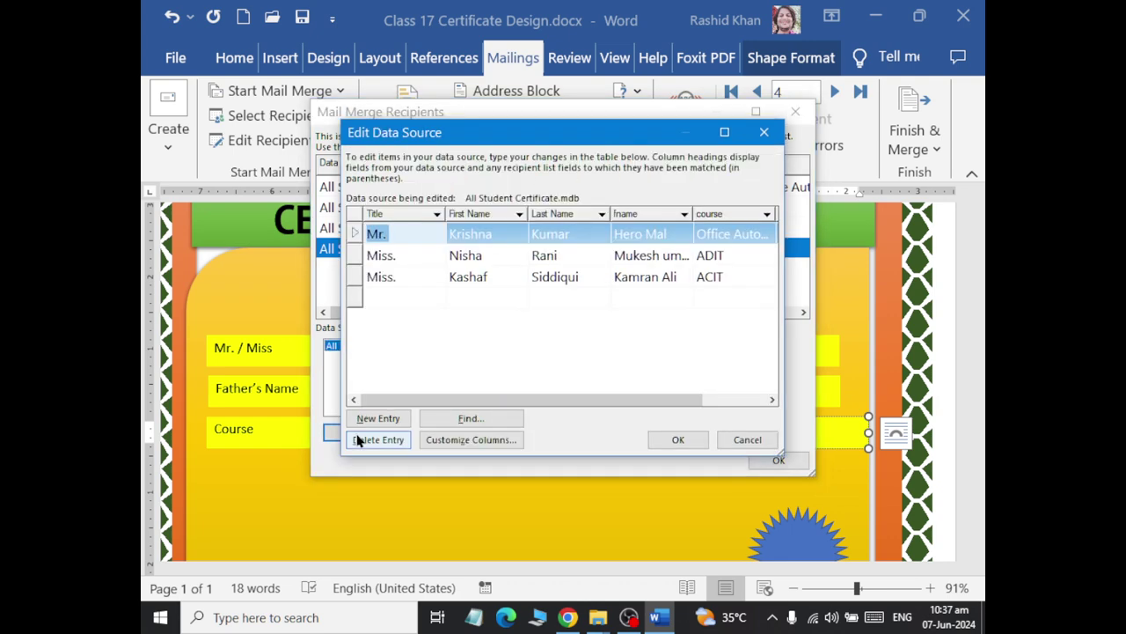
click(382, 280)
click(394, 297)
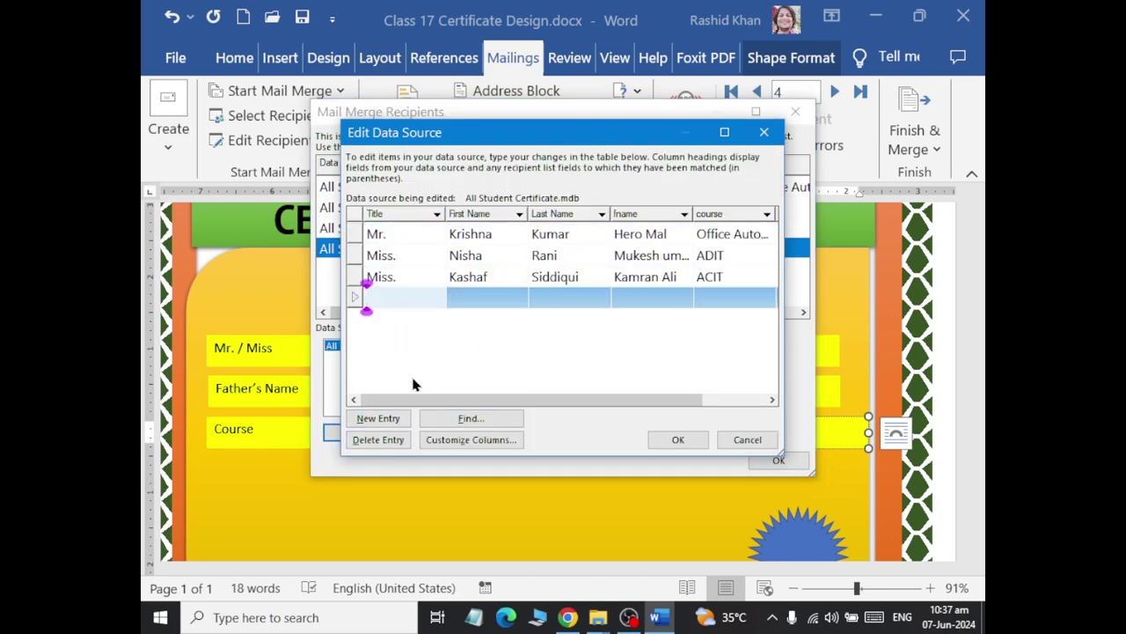
Step: Add the fourth student: title Miss, name, father's name with course ADIT, duration One Year
text(Miss)
key(Tab)
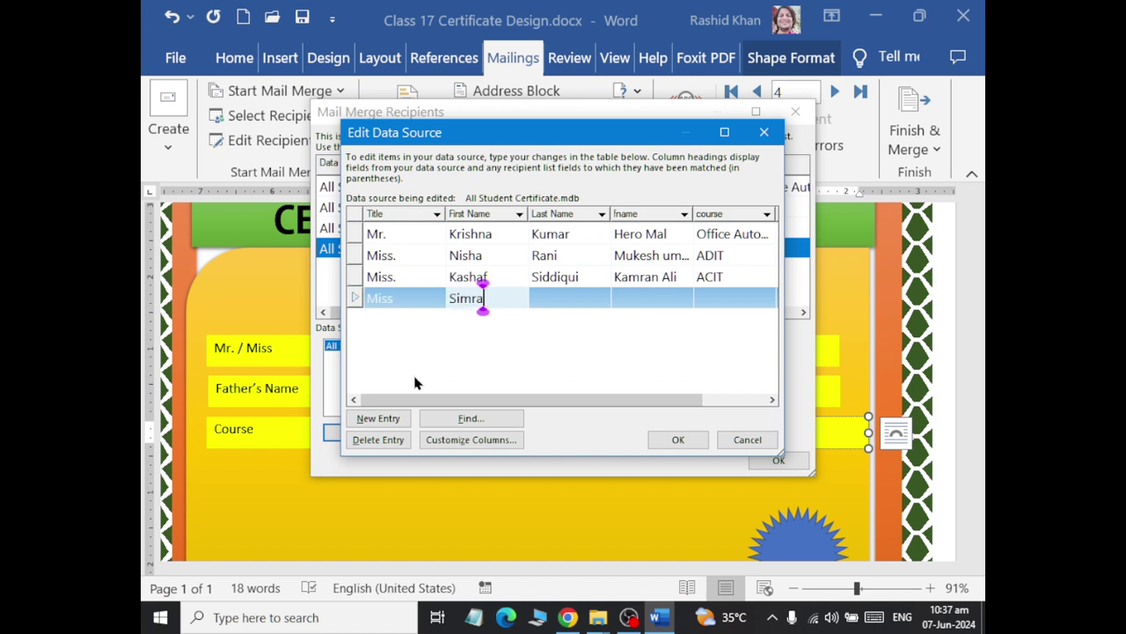
key(Tab)
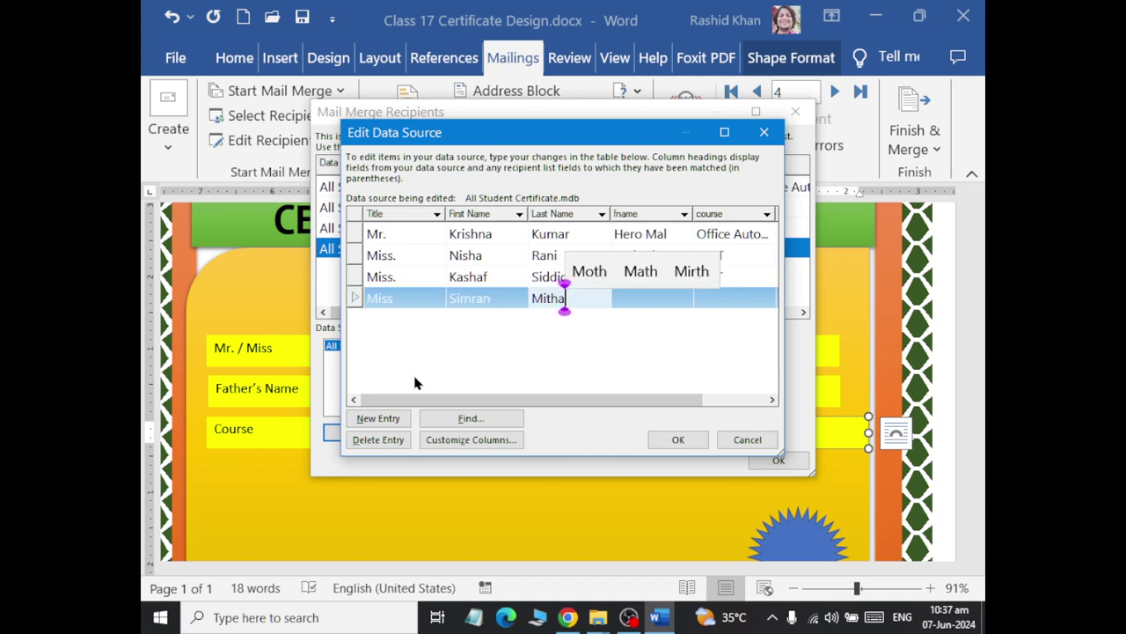
key(Tab)
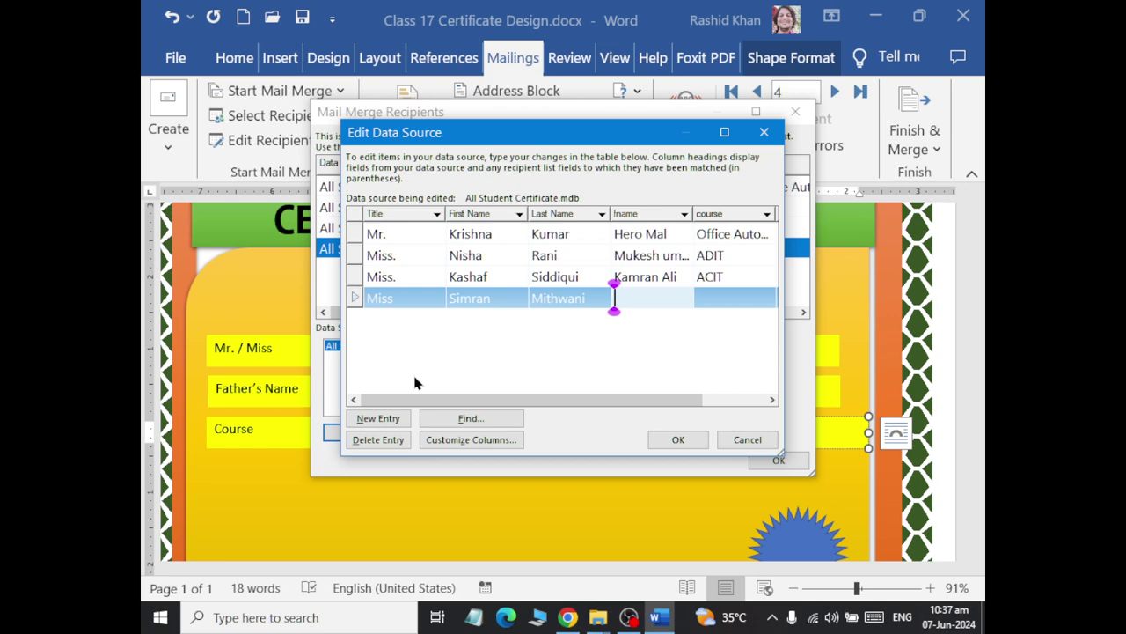
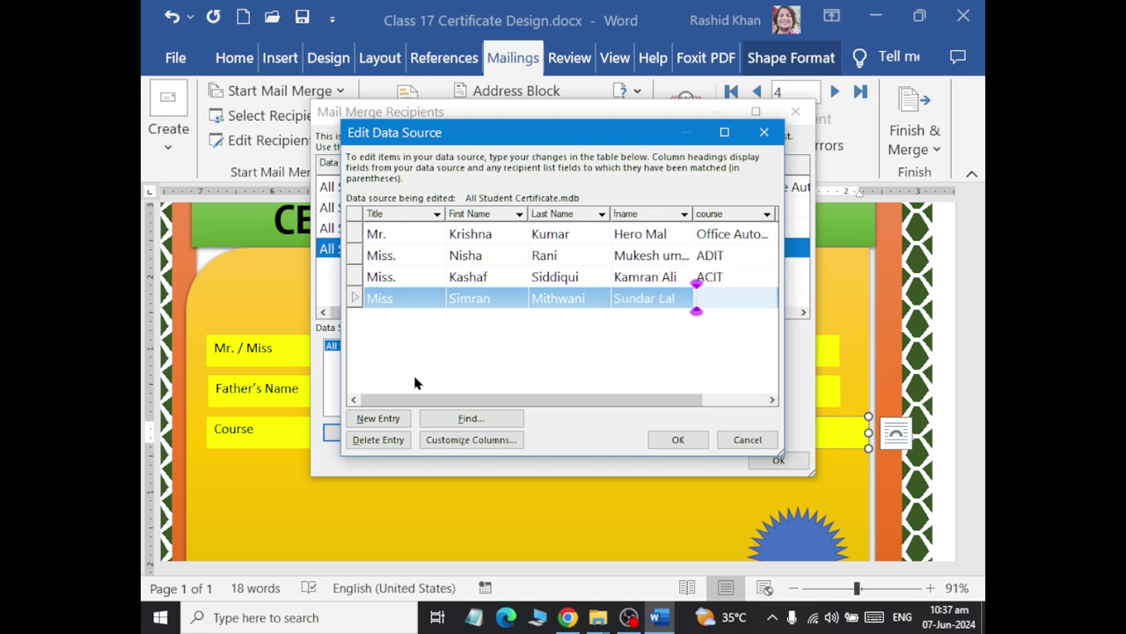
text(ADIT)
key(Tab)
text(One Yea)
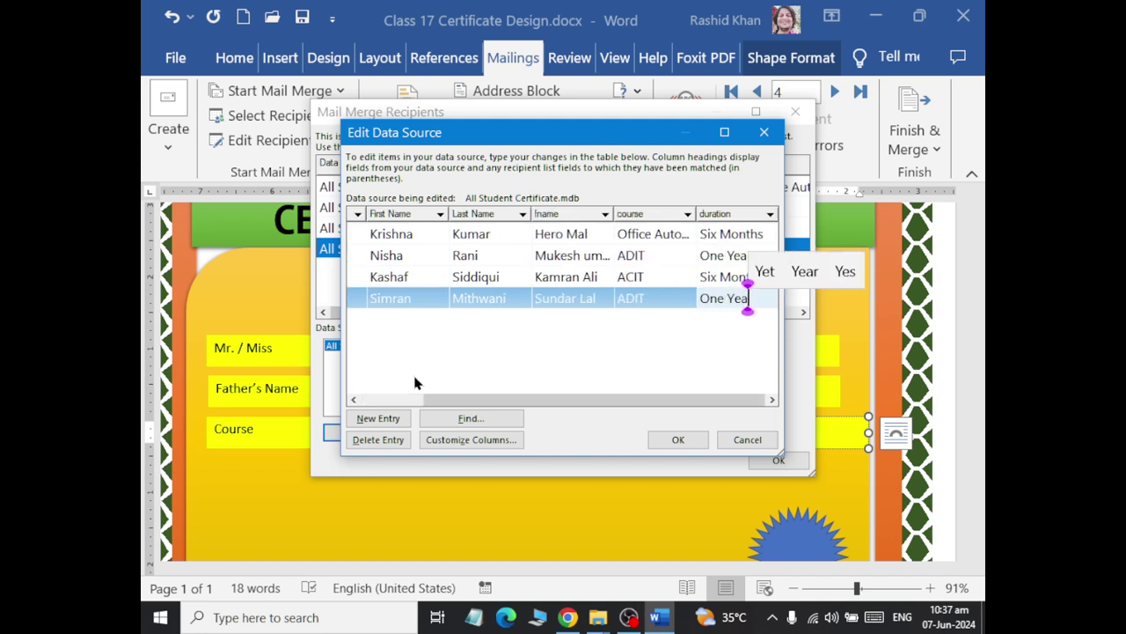
key(Tab)
Step: Add the fifth student: title Miss., name, father's name, course ADIT, duration One Year
text(Miss.)
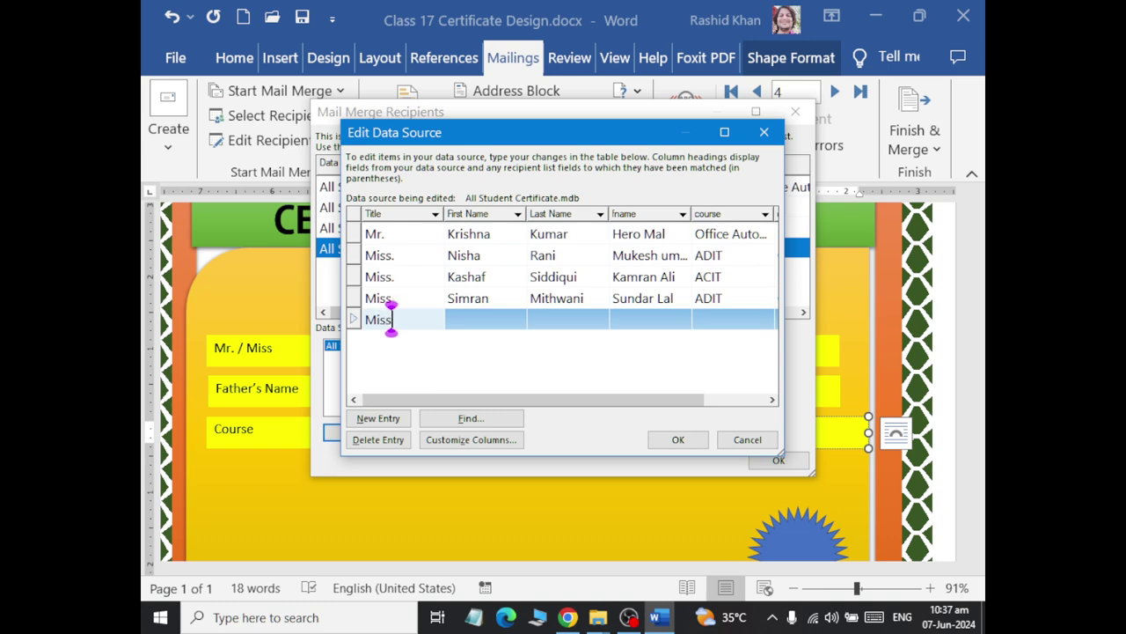
key(Tab)
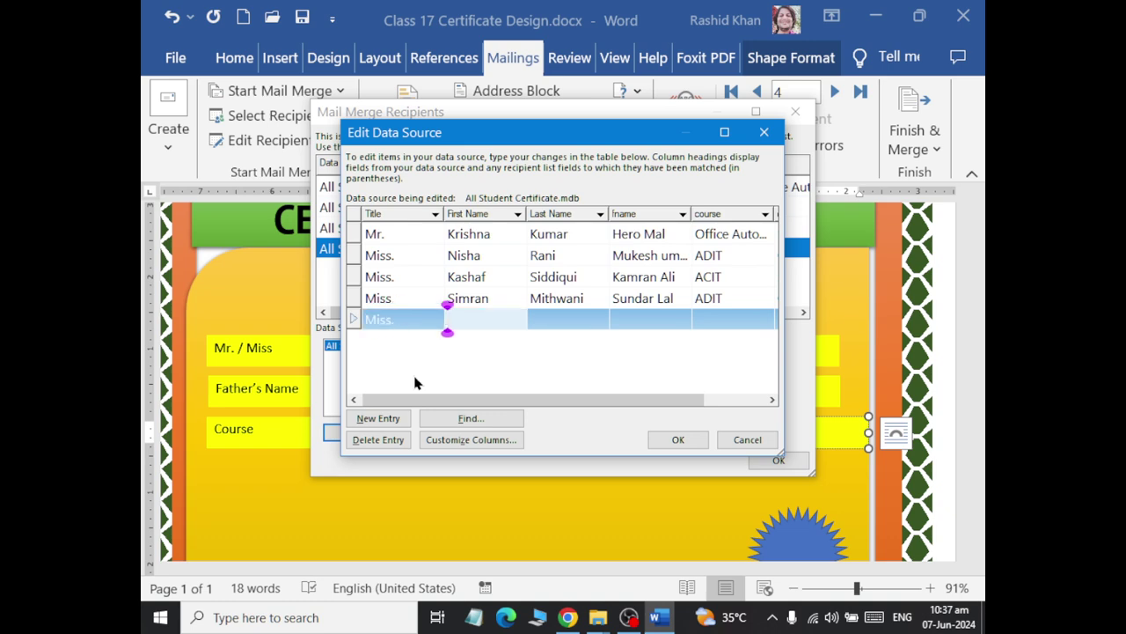
key(Tab)
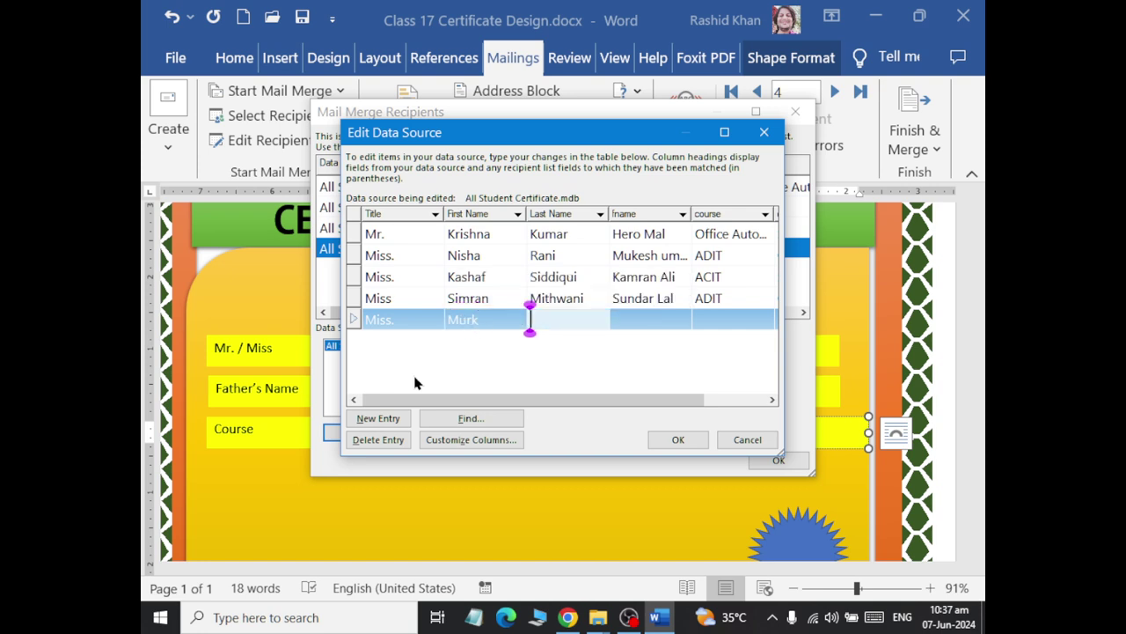
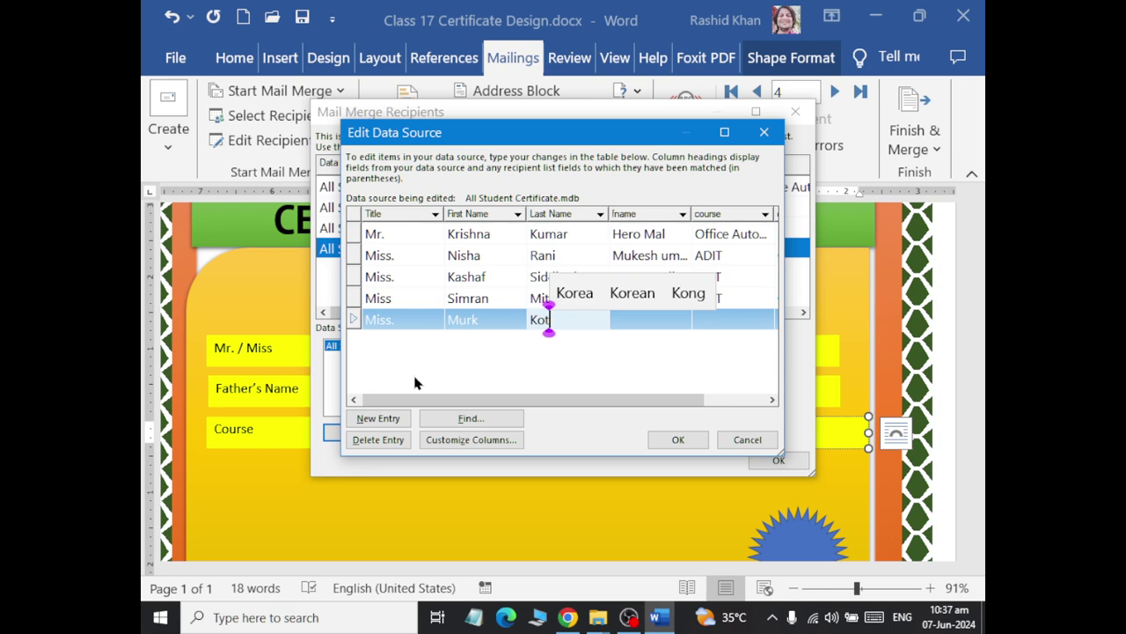
key(Tab)
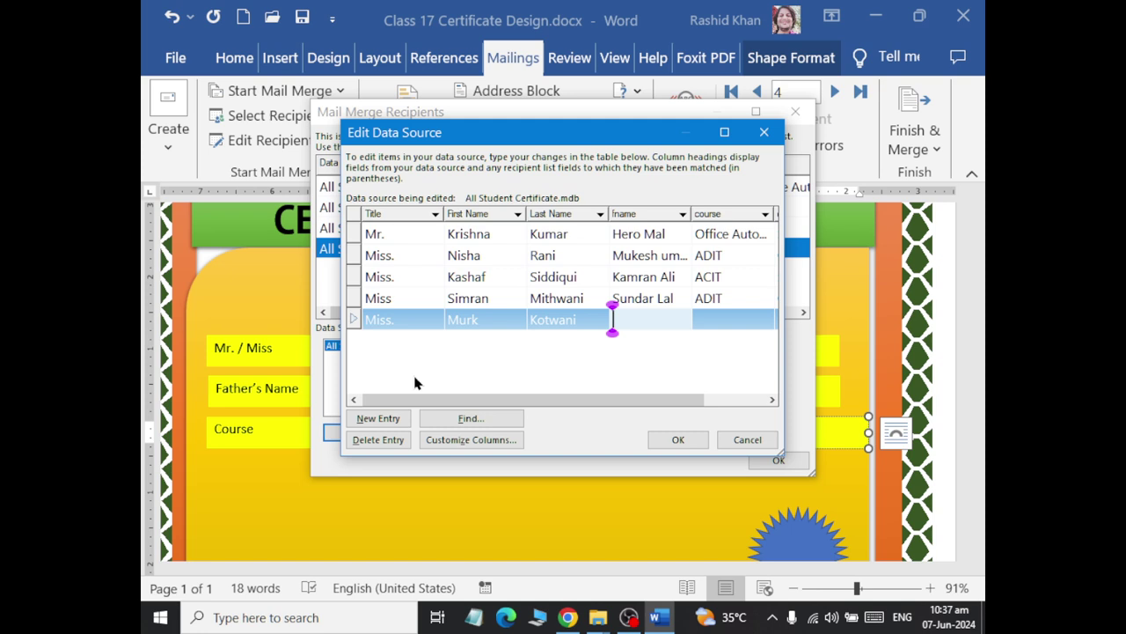
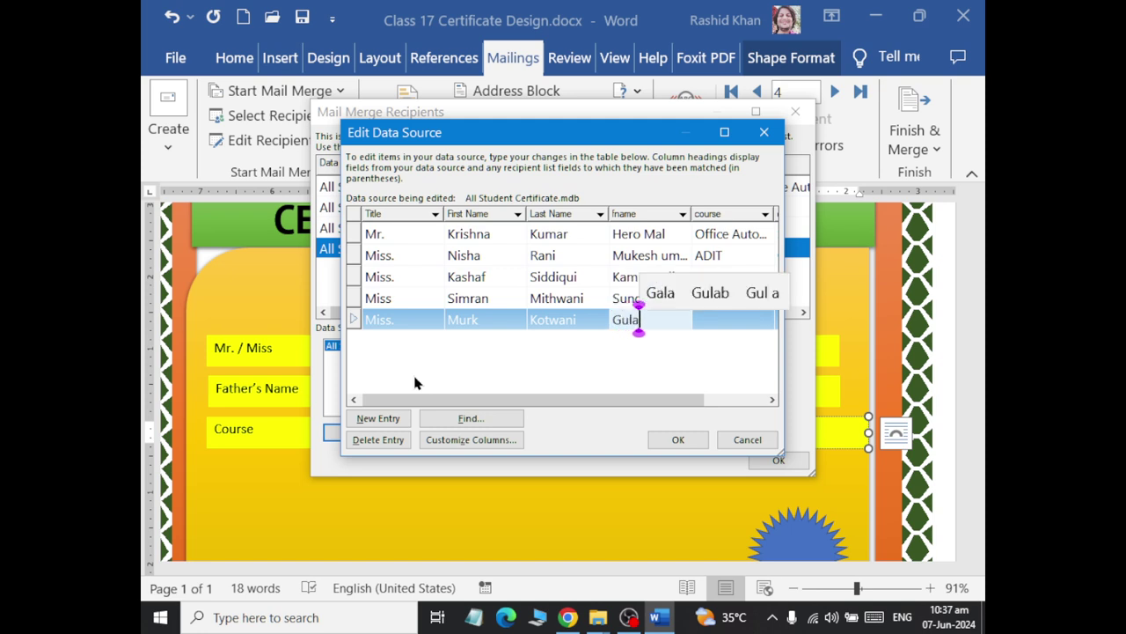
key(Tab)
text(ADIT)
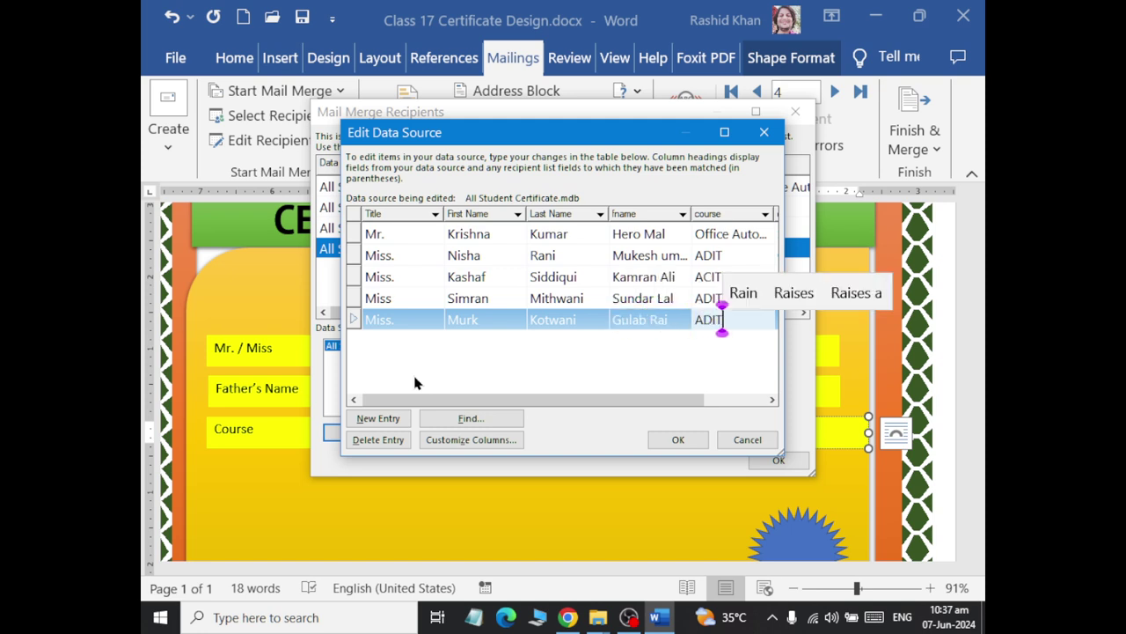
key(Tab)
text(One Year)
key(Tab)
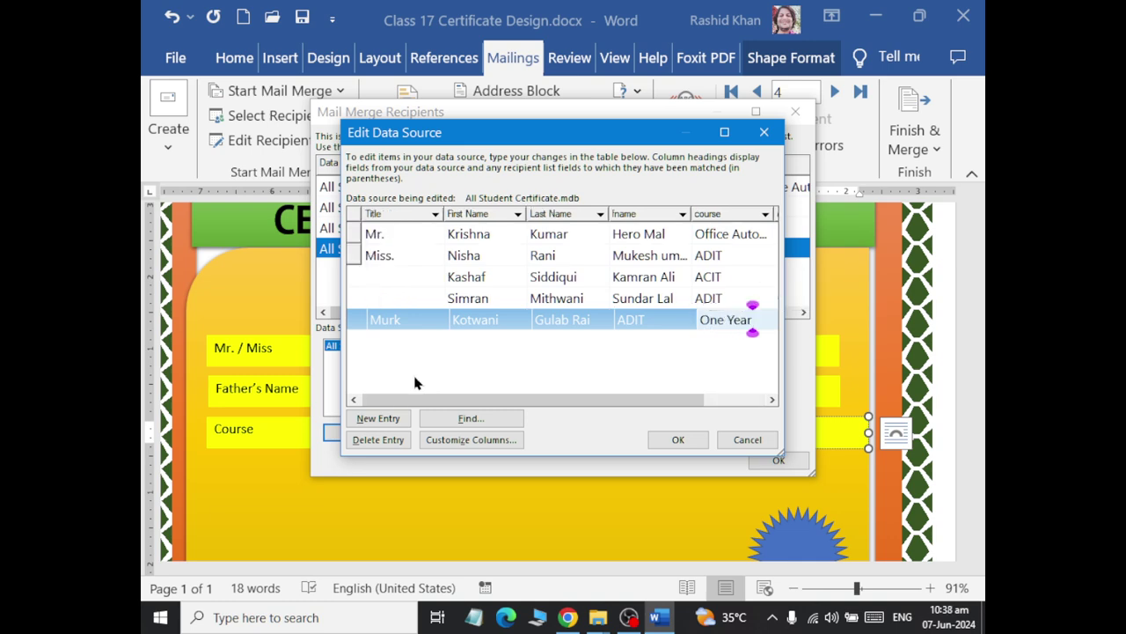
Step: Enter the new student's title M, first name, corrected last name and father's name
text(Miss)
key(Tab)
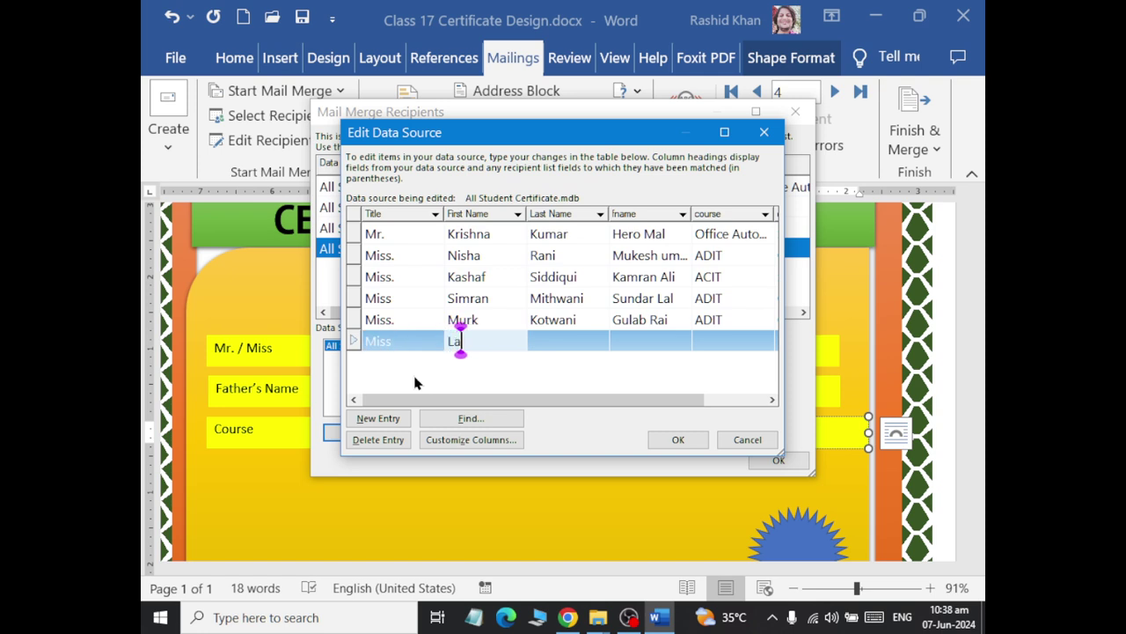
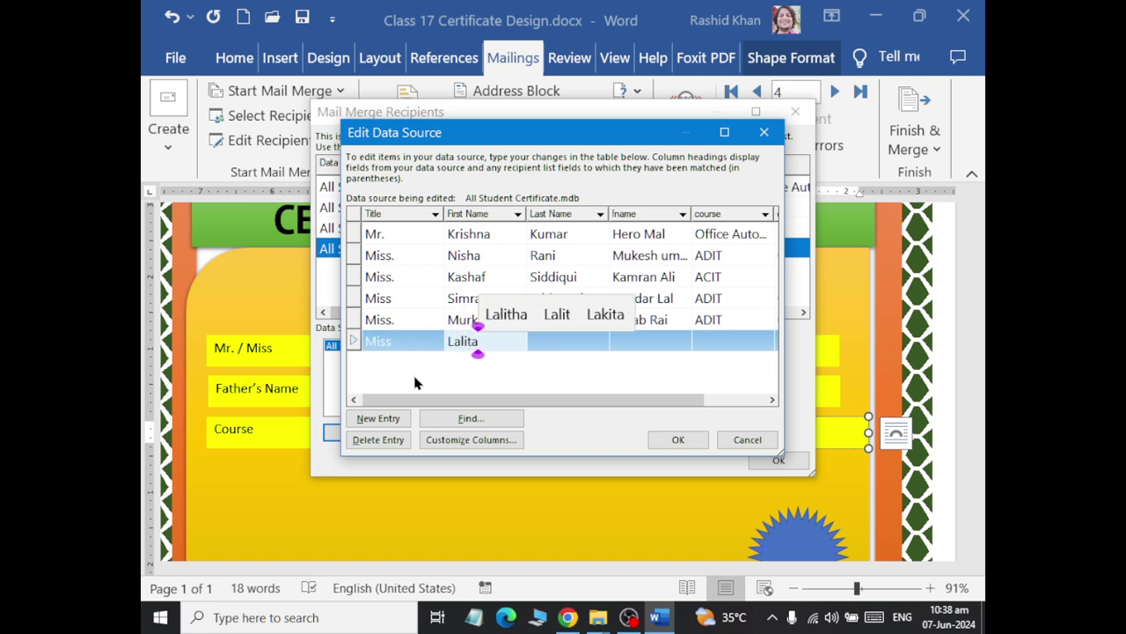
key(Tab)
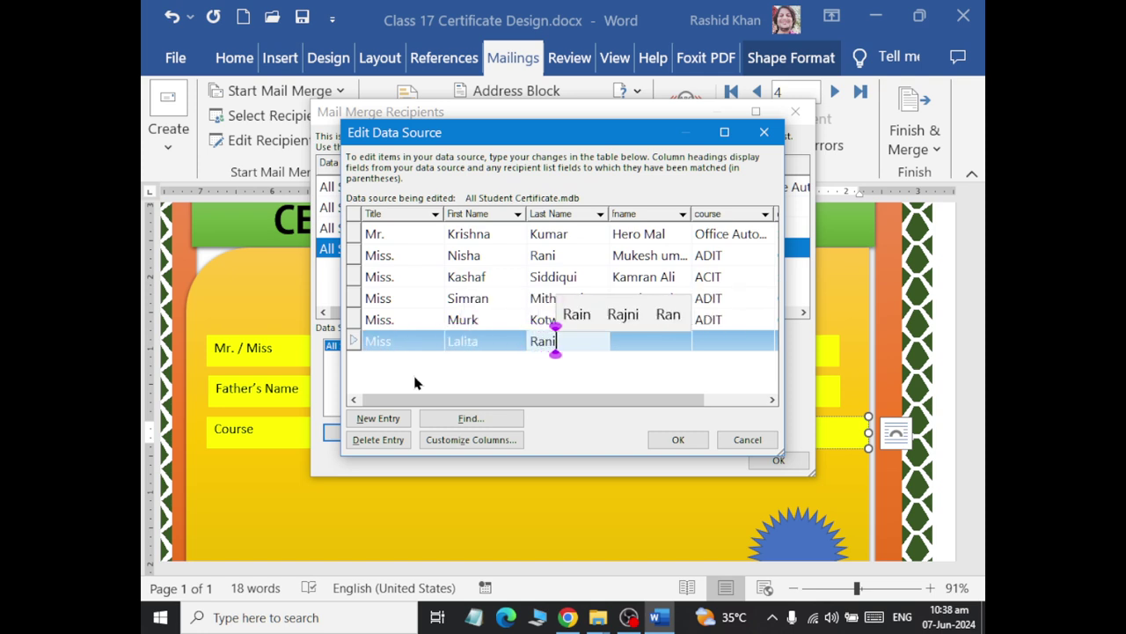
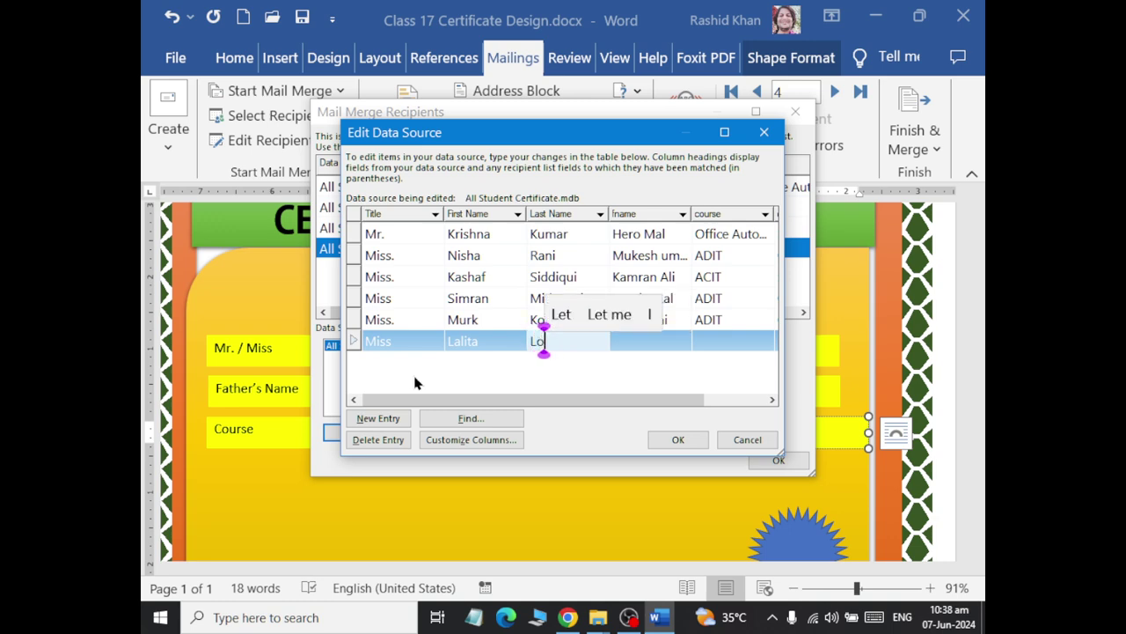
key(Tab)
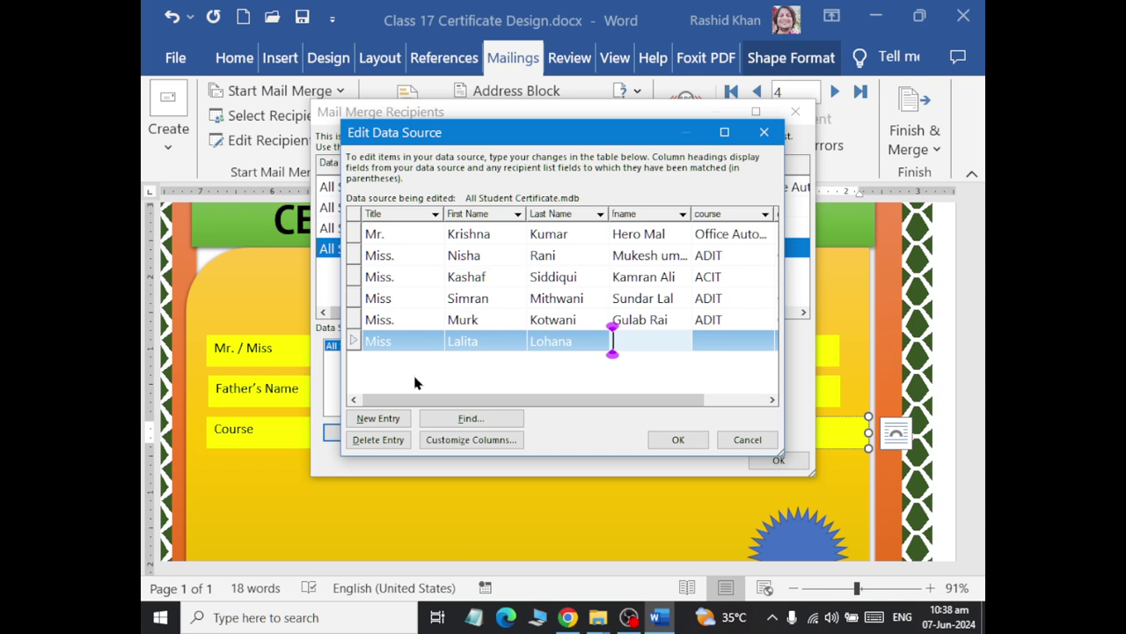
text(asu Mal)
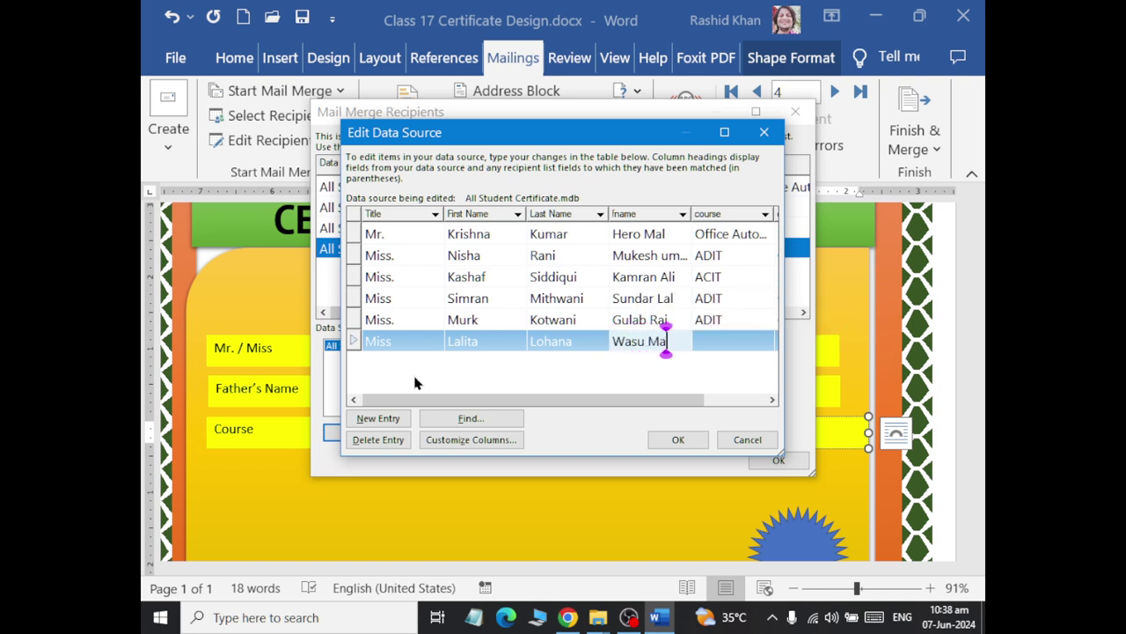
Step: Fill in course Programming and duration Six Months, drop the blank extra record and confirm
key(Tab)
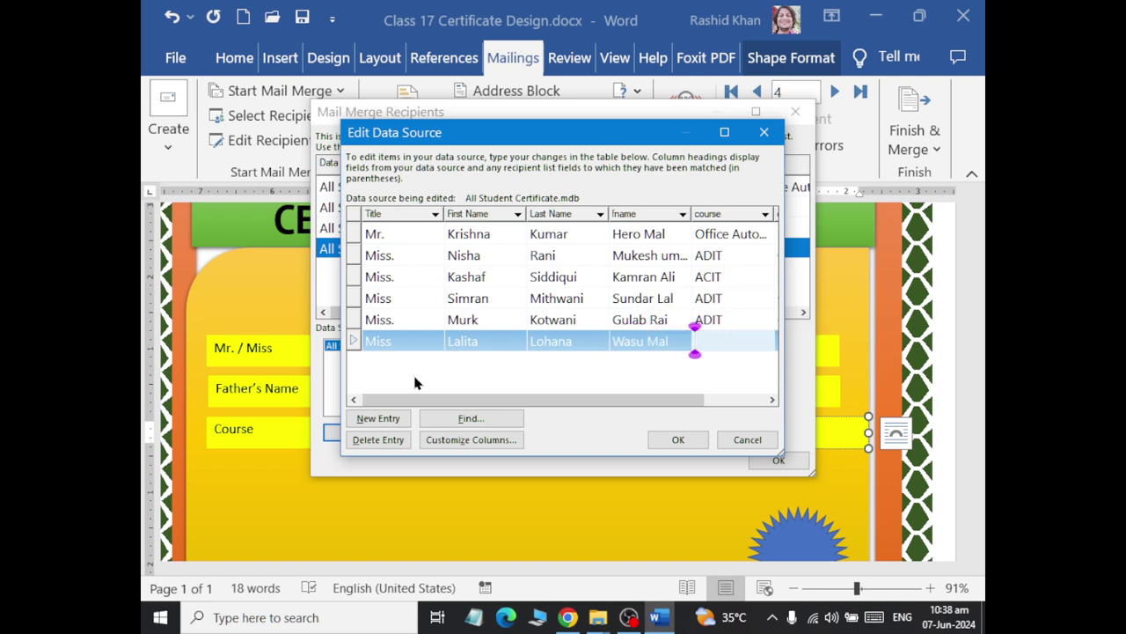
text(A)
key(BackSpace)
key(BackSpace)
text(gr)
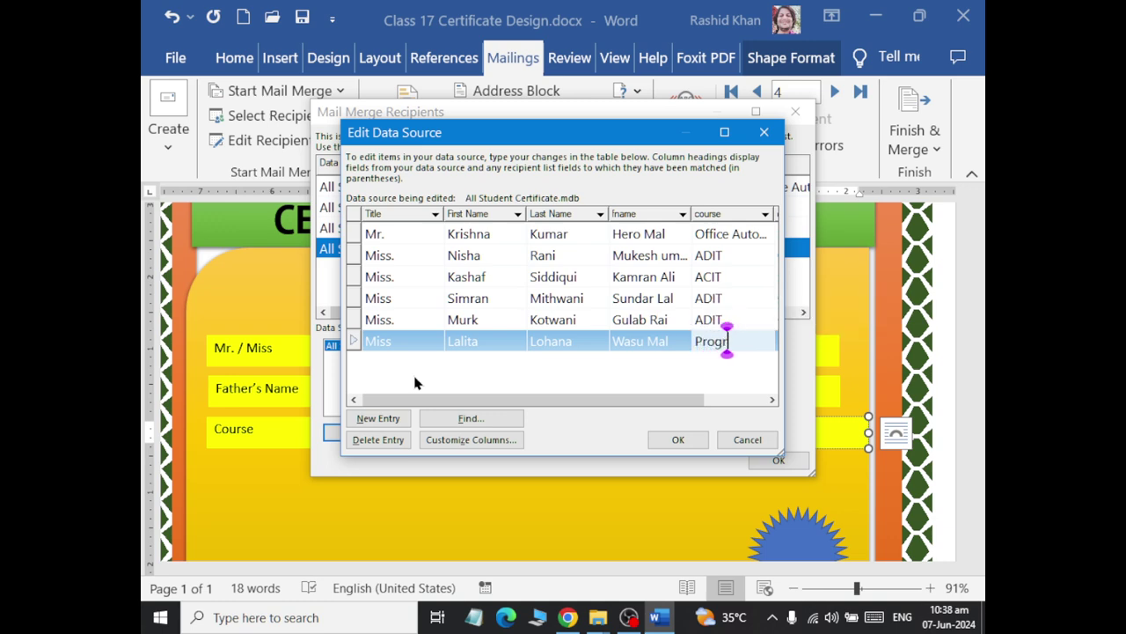
text(ng)
key(Tab)
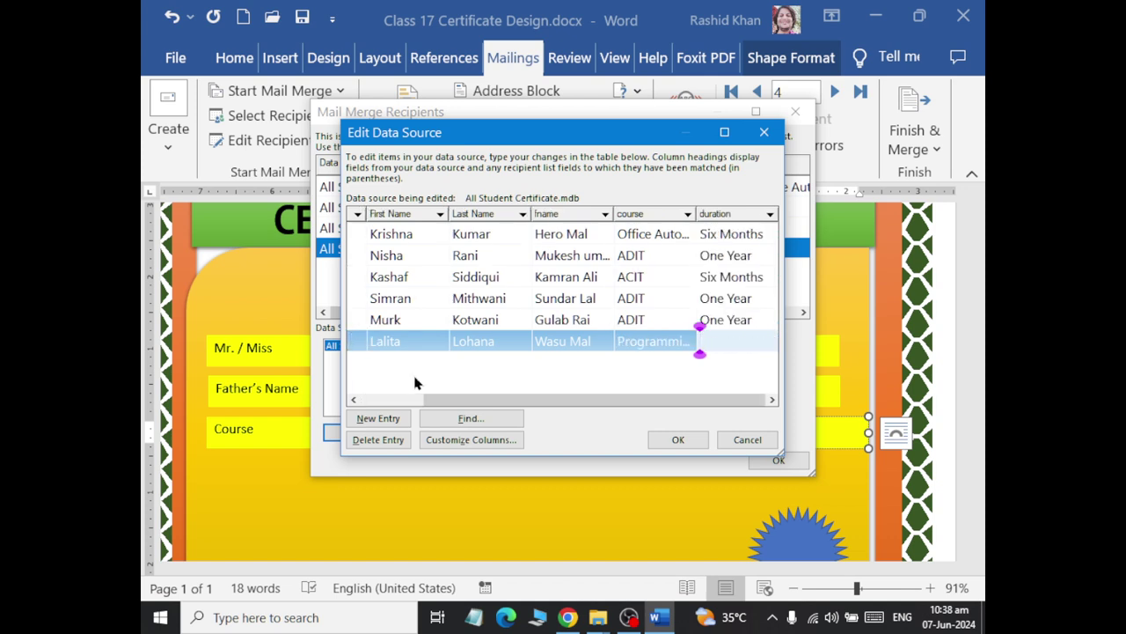
text(Six M)
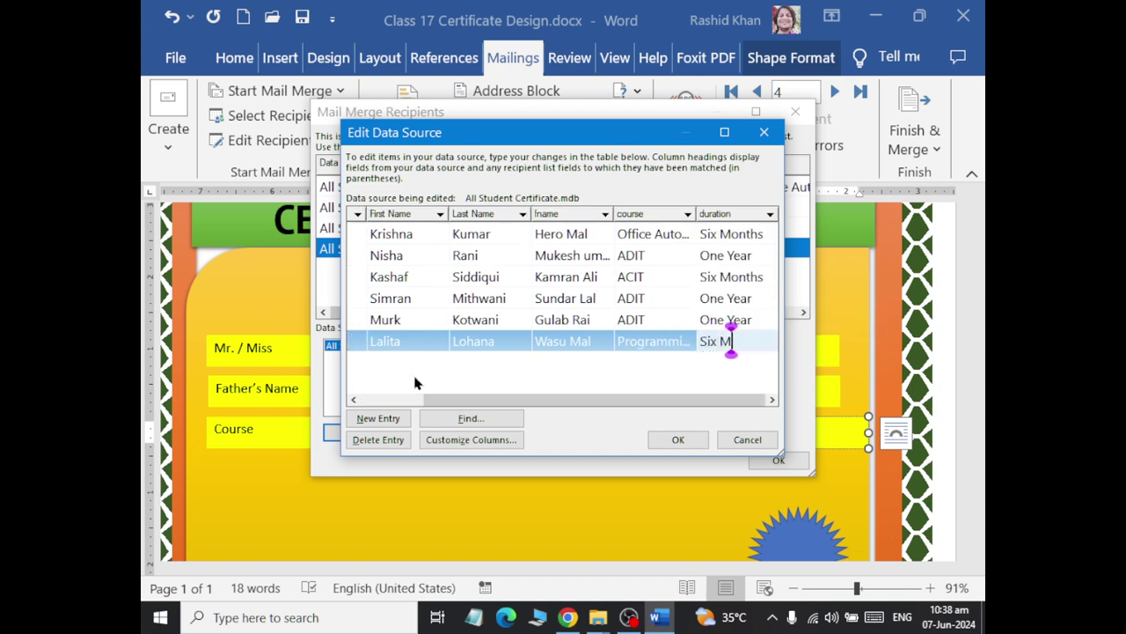
text(onths)
key(Tab)
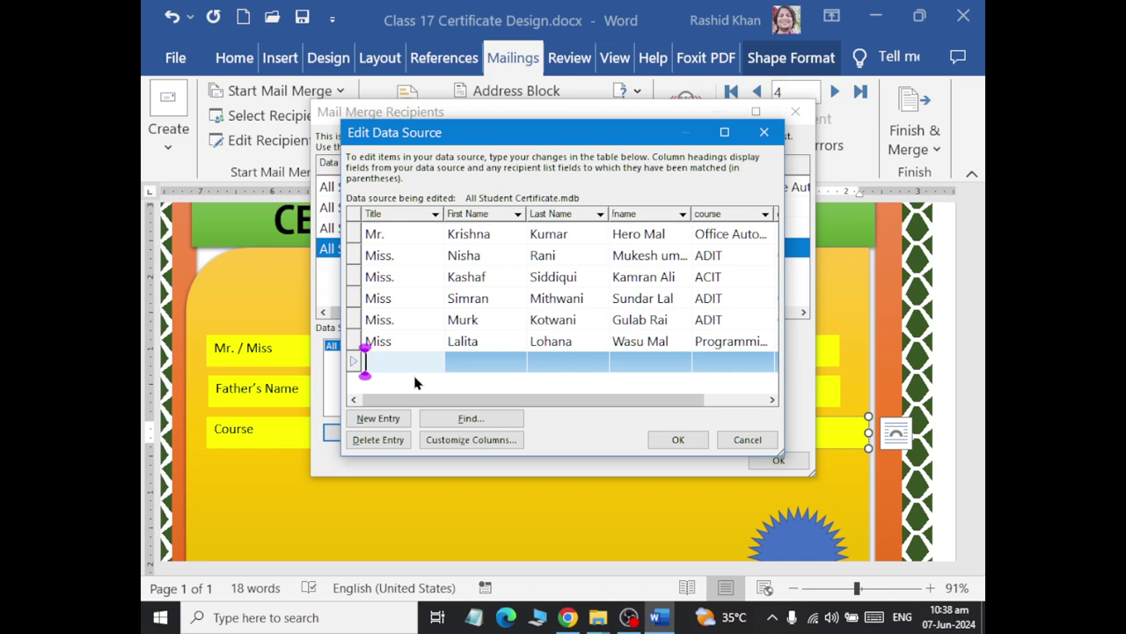
click(419, 339)
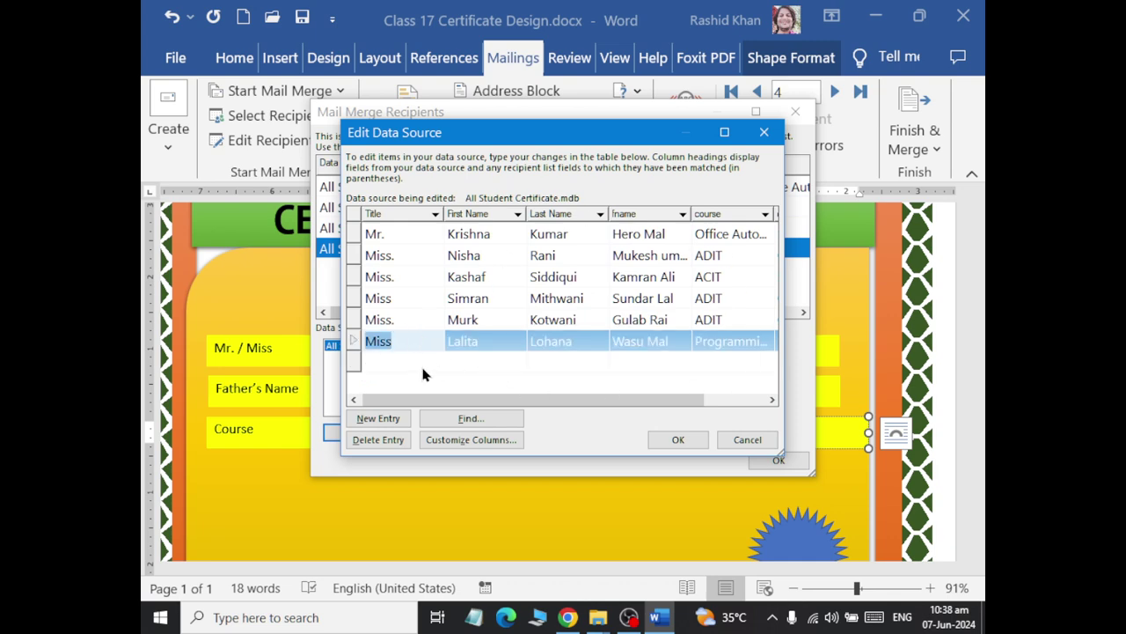
click(682, 440)
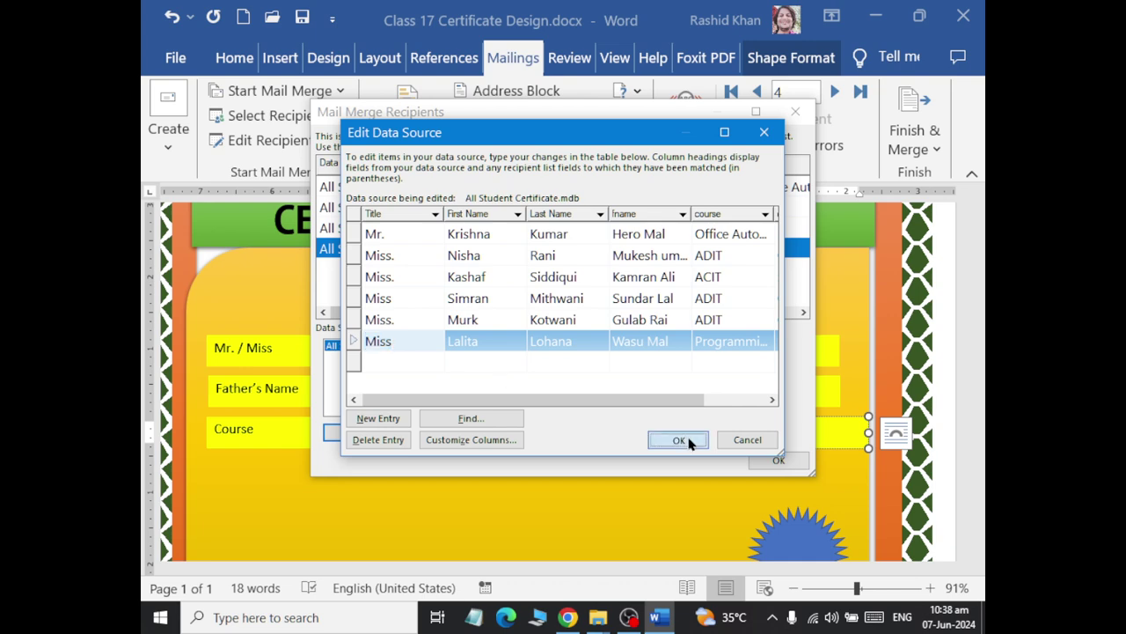
Step: Save the updated data source and preview the certificate with real student data
click(501, 349)
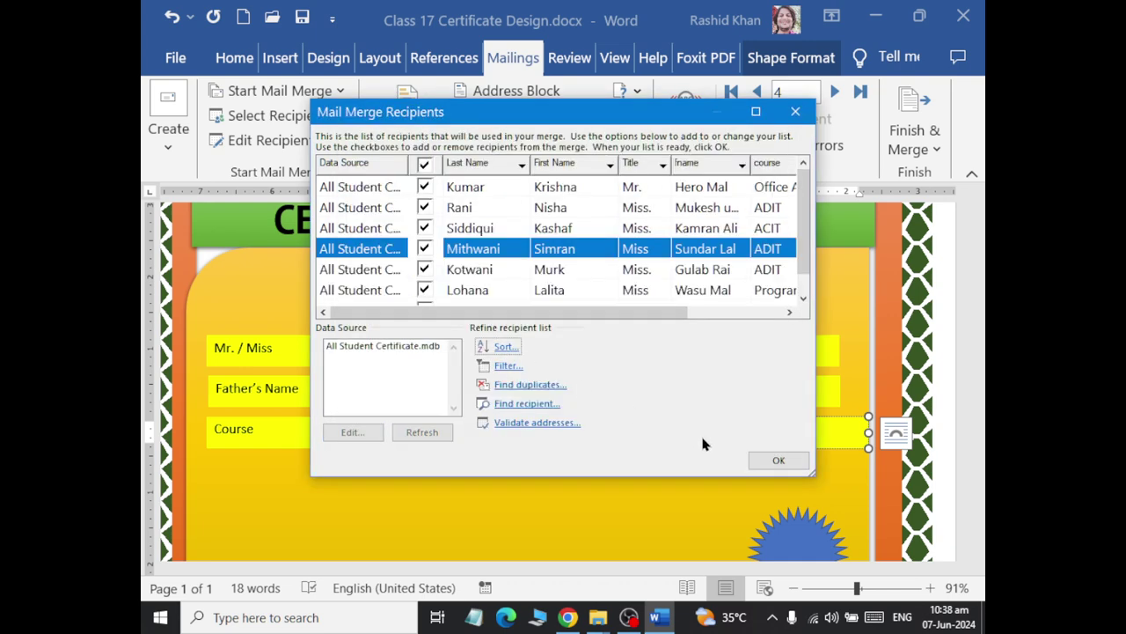
click(778, 460)
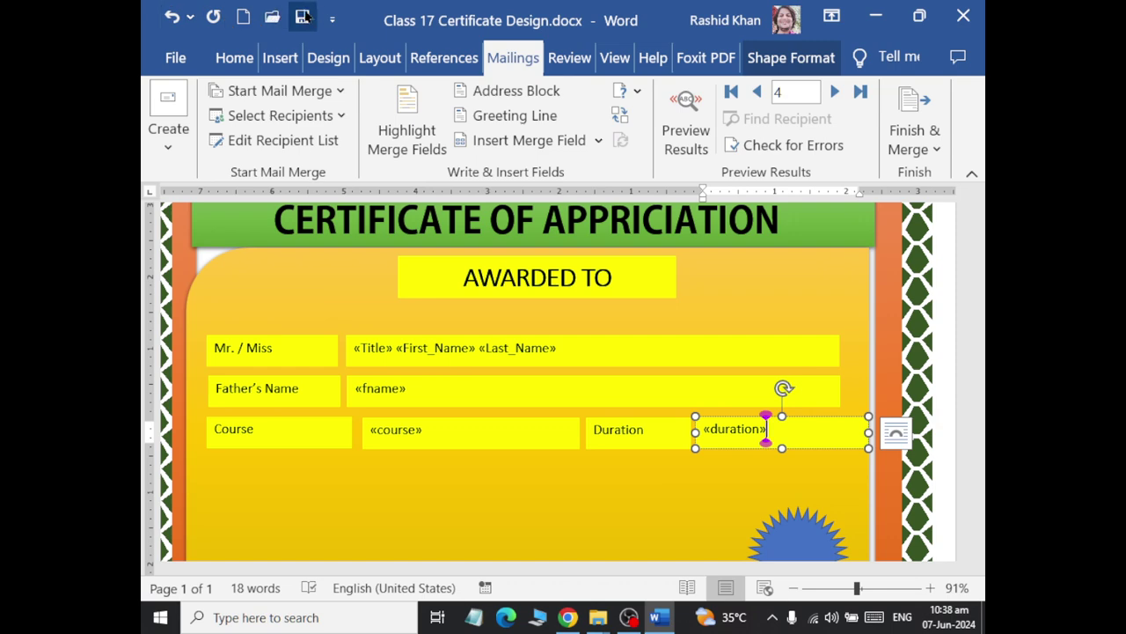
click(699, 108)
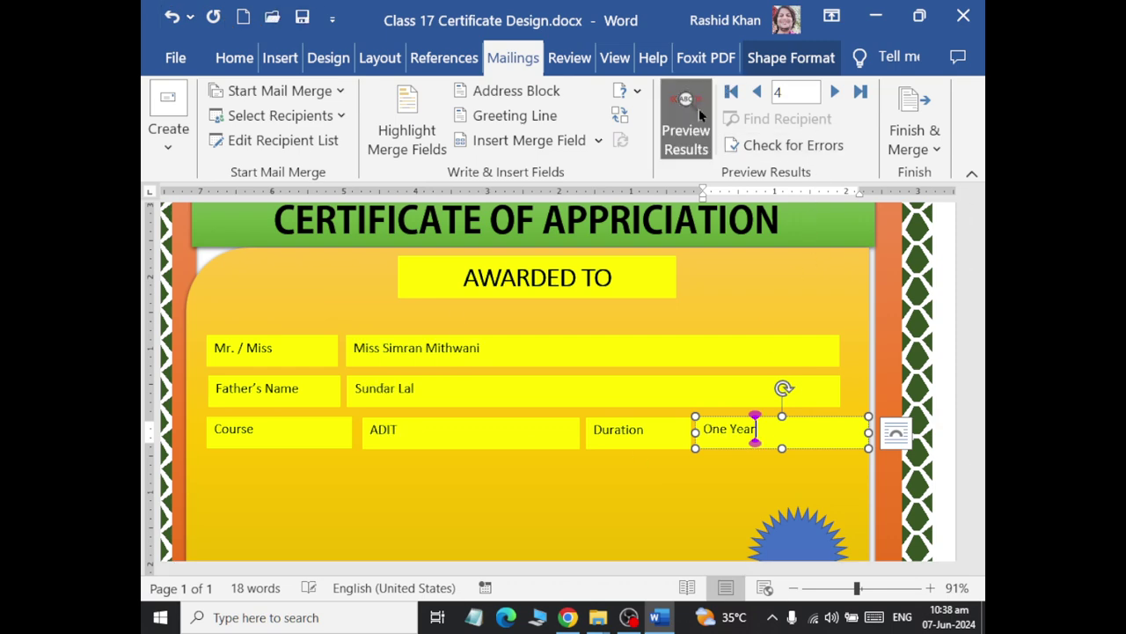
Step: Browse the preview back to record 2, showing course ADIT and duration One Year
click(835, 92)
click(757, 92)
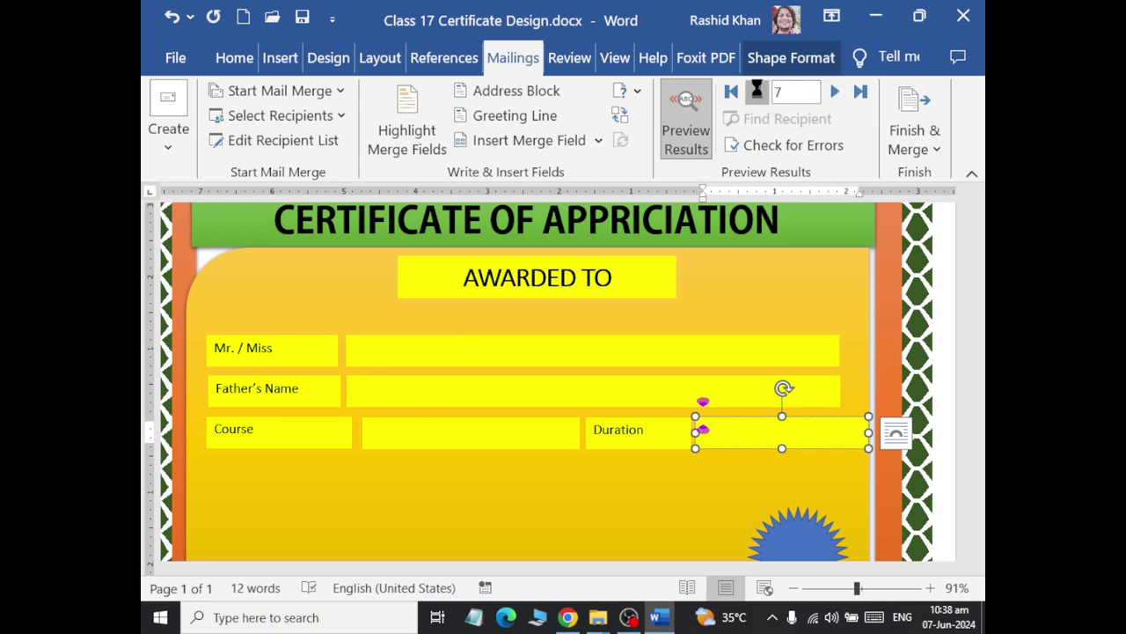
click(758, 91)
click(759, 92)
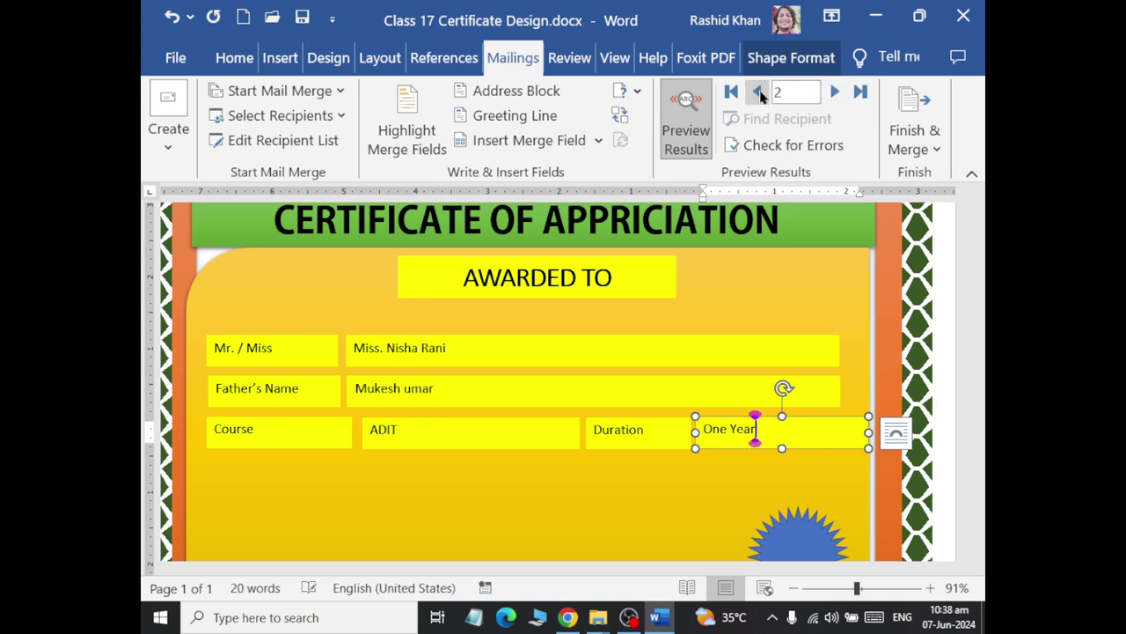
click(919, 140)
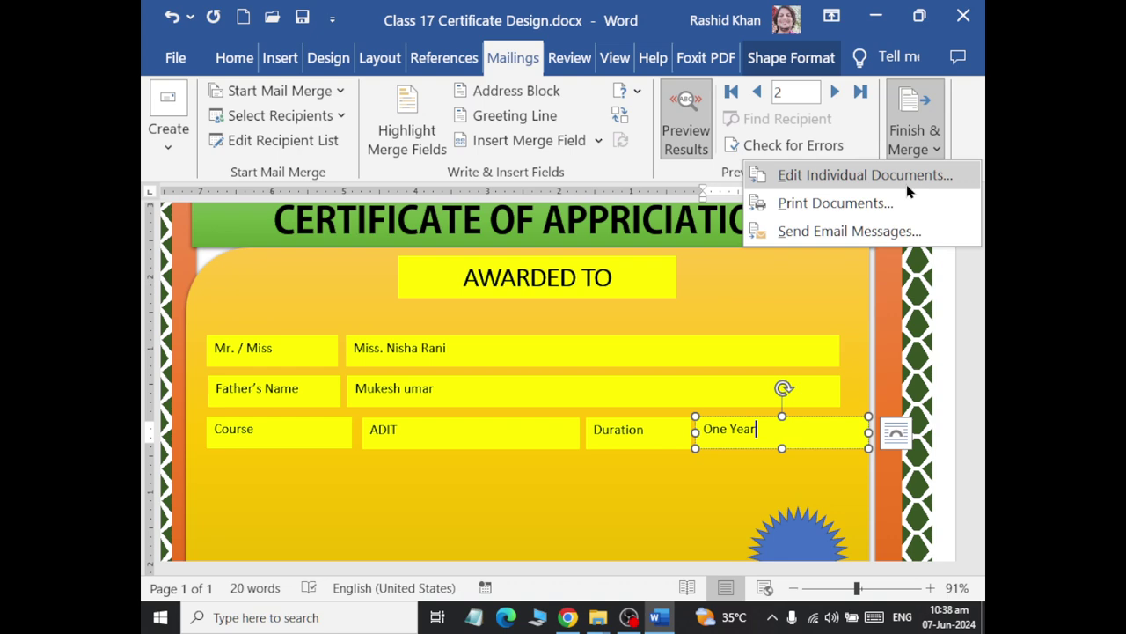
Step: Merge all student records into a new Letters1 document of individual certificates
click(897, 175)
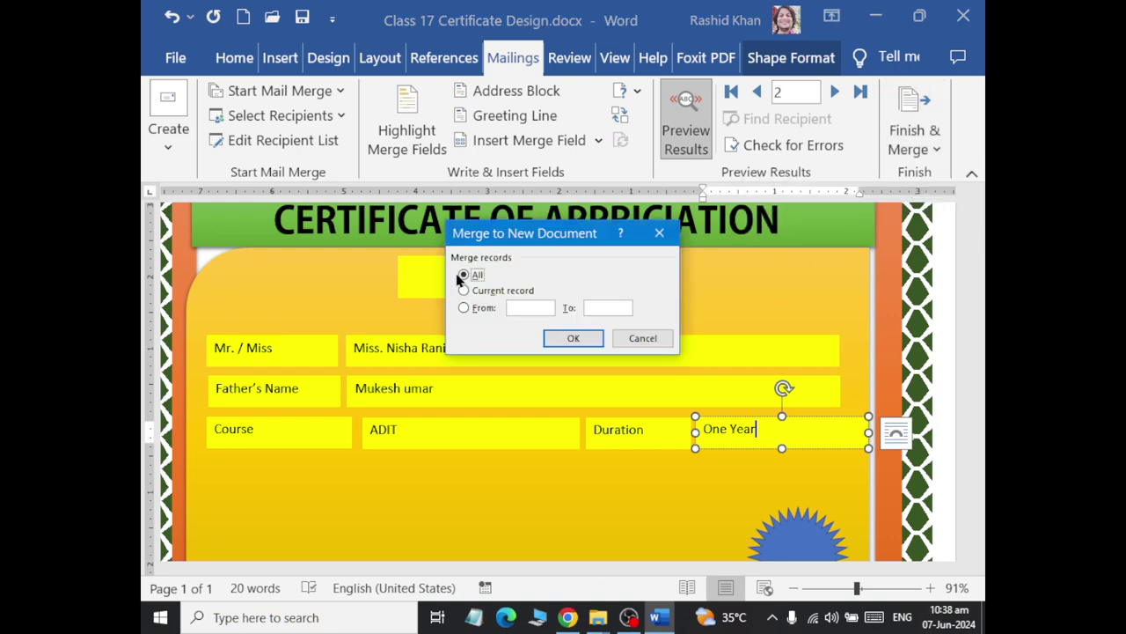
click(573, 338)
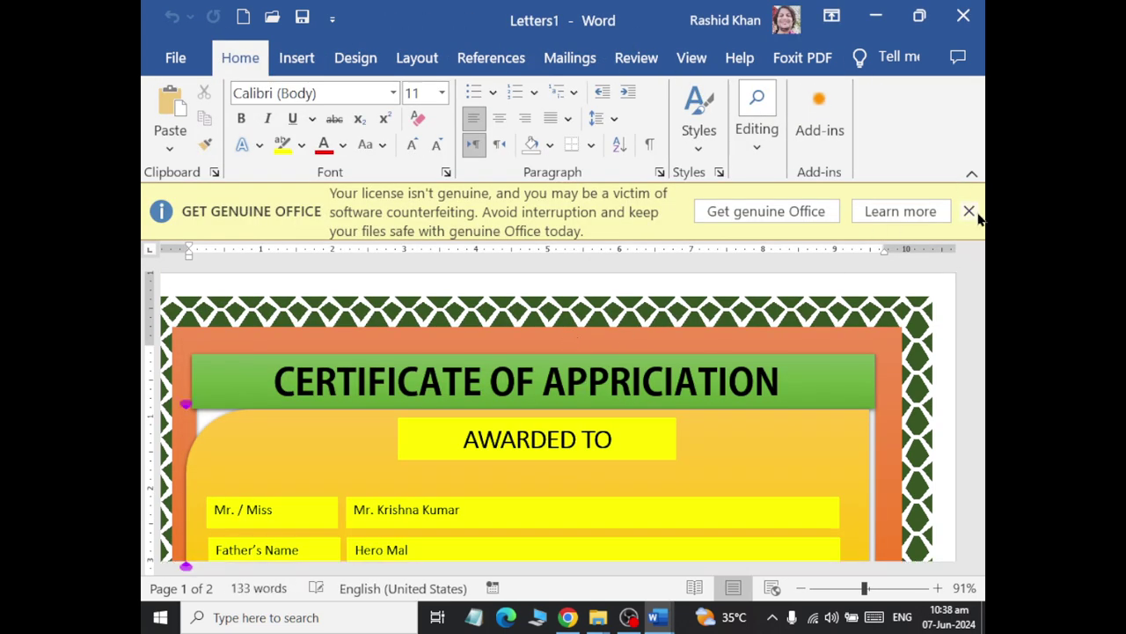
click(969, 211)
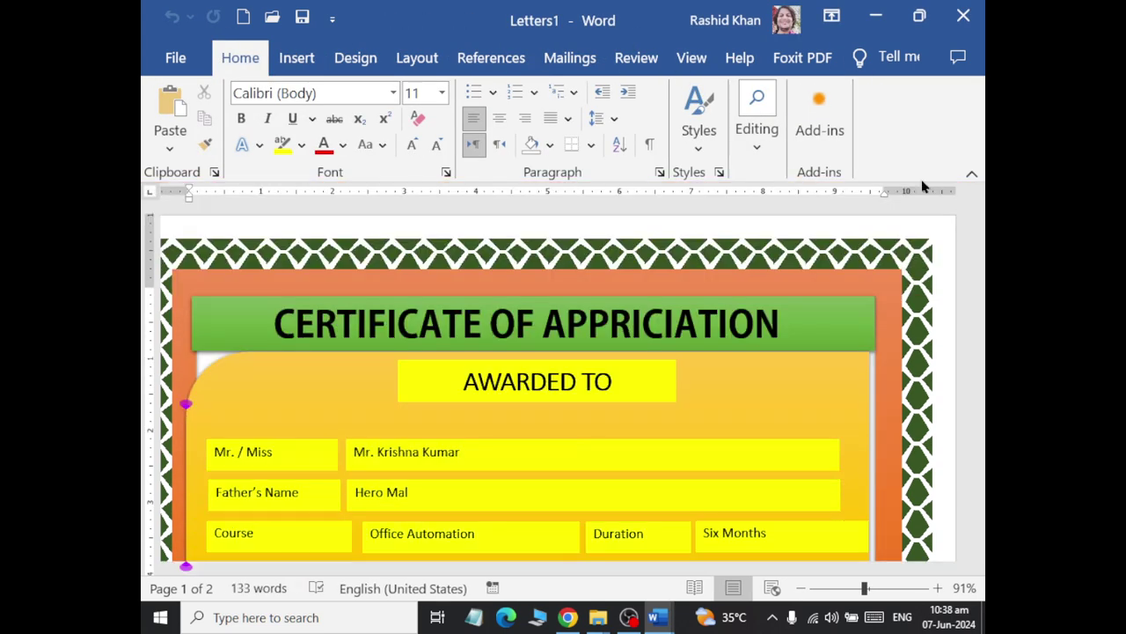
Step: Resize the Letters1 window, zoom out to 60% and scroll through the seven certificate pages
double_click(579, 22)
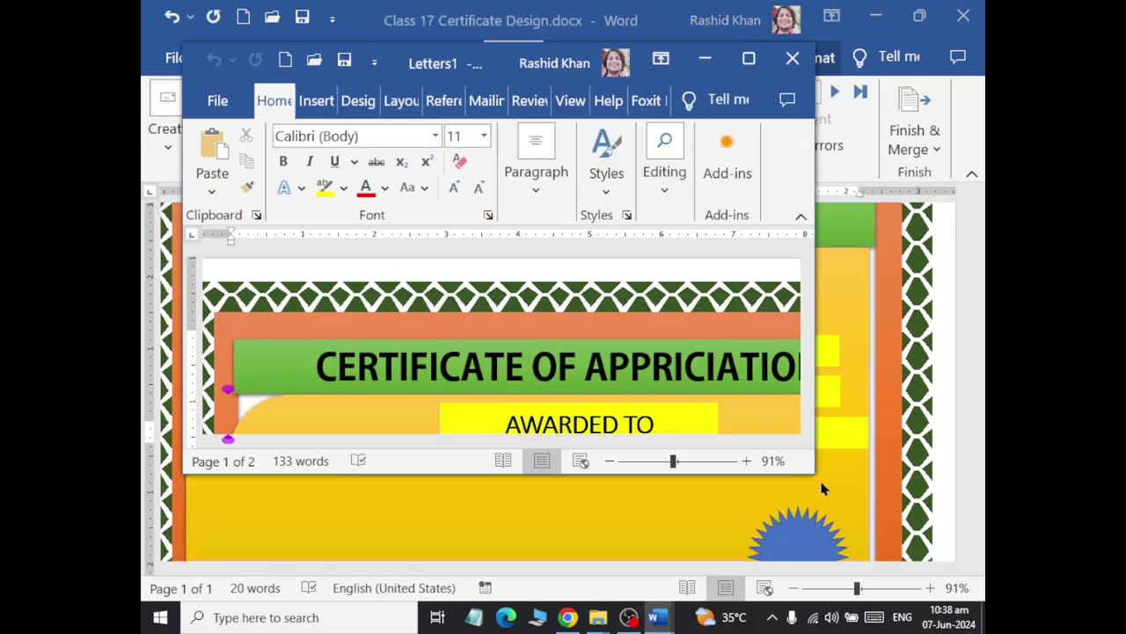
drag(809, 468, 865, 547)
click(670, 540)
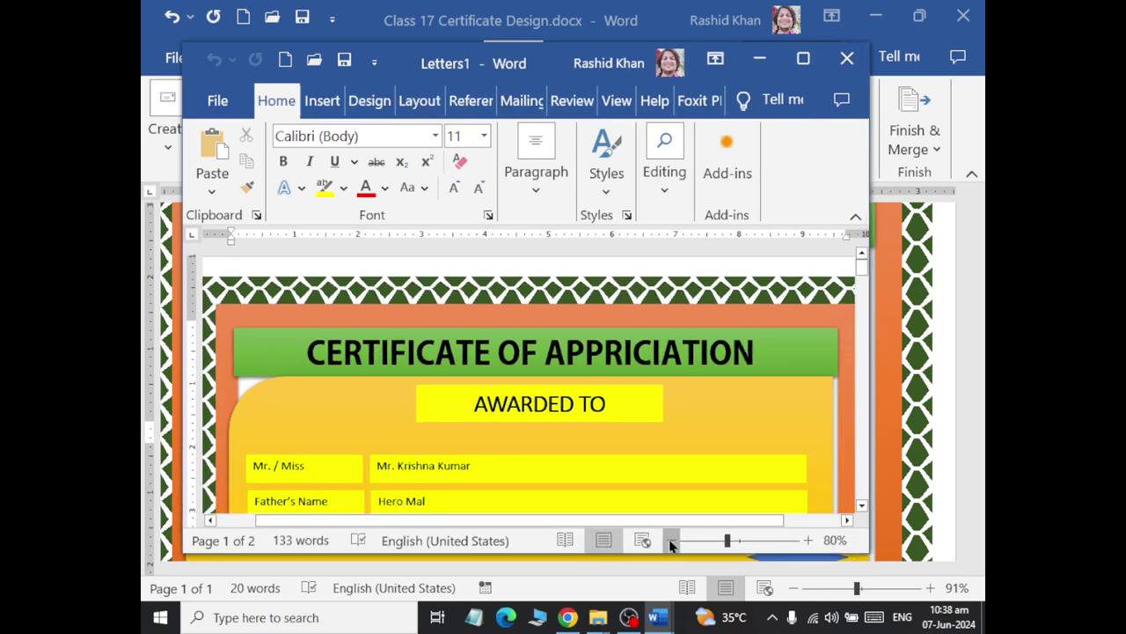
click(671, 540)
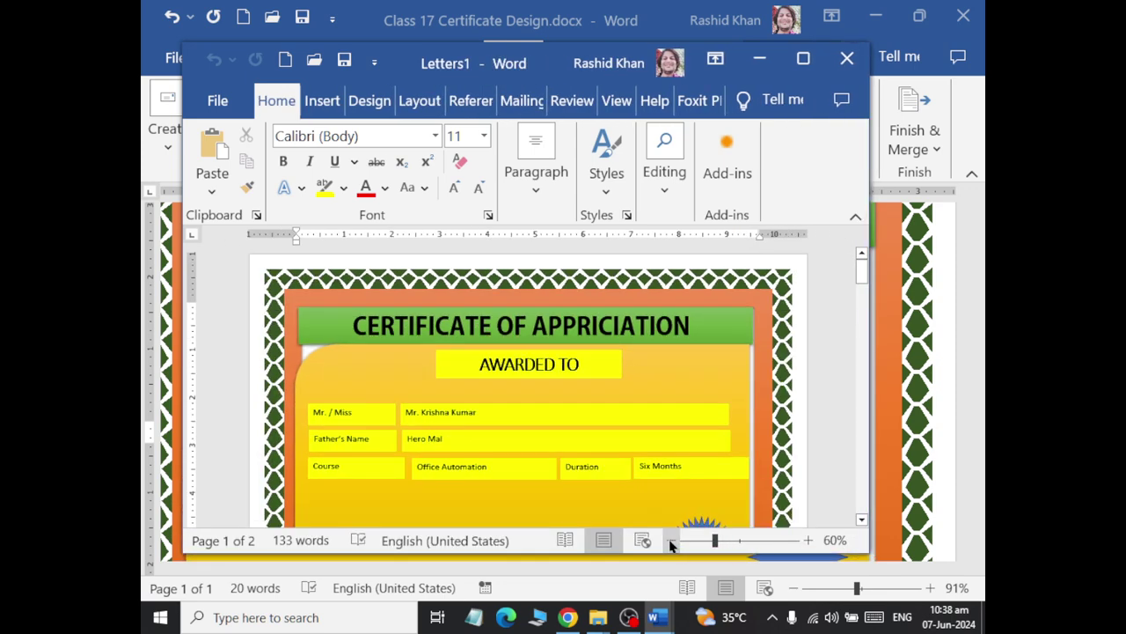
click(863, 520)
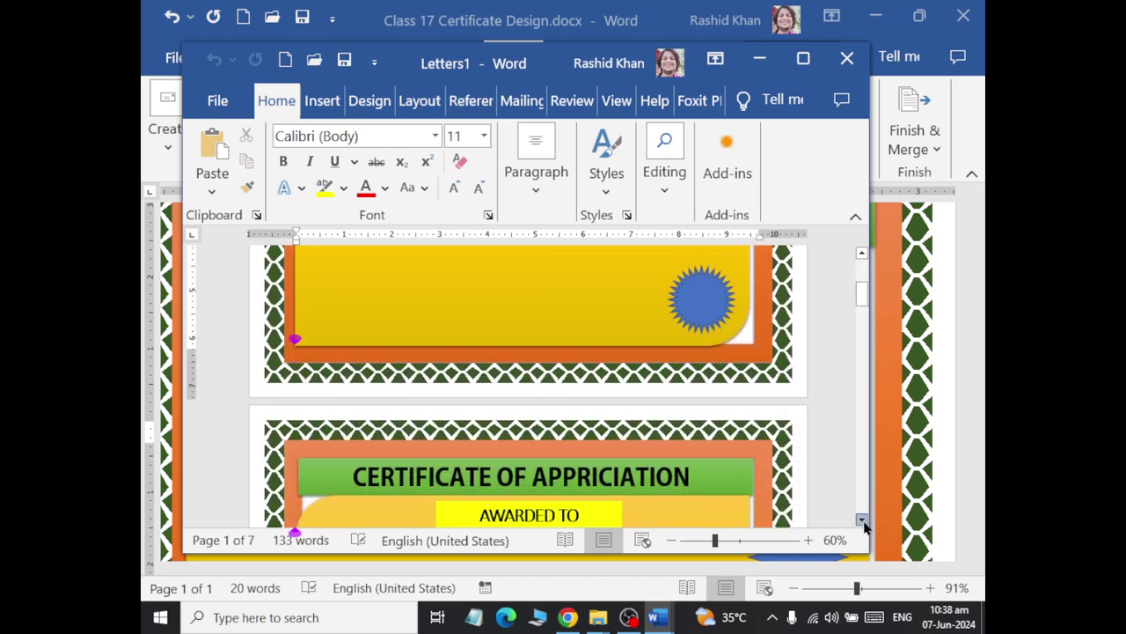
click(862, 520)
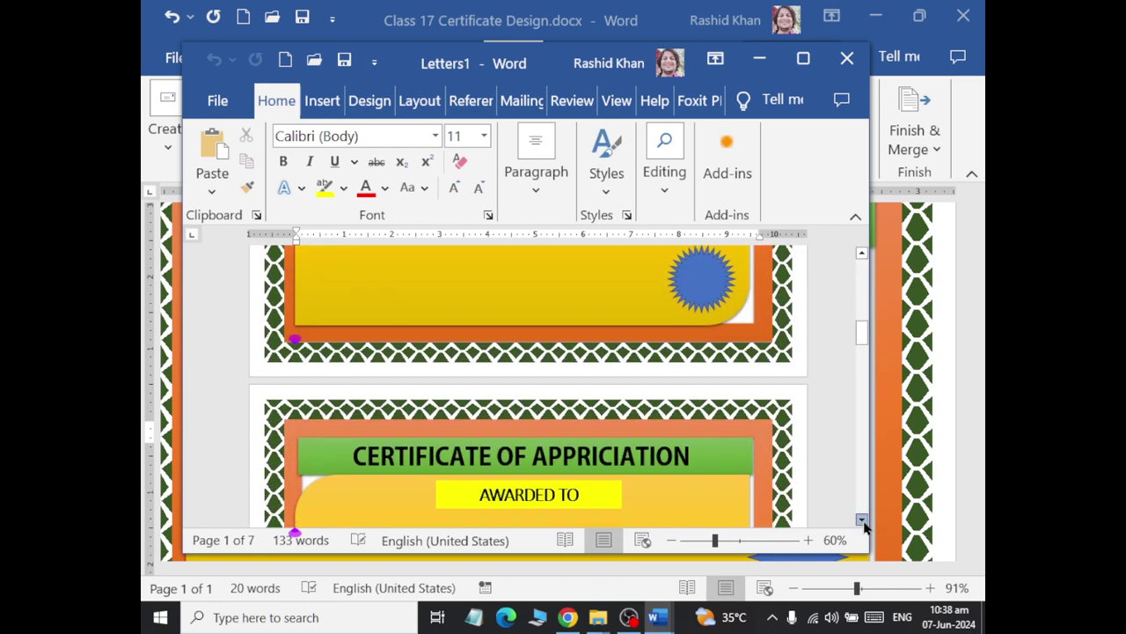
click(863, 520)
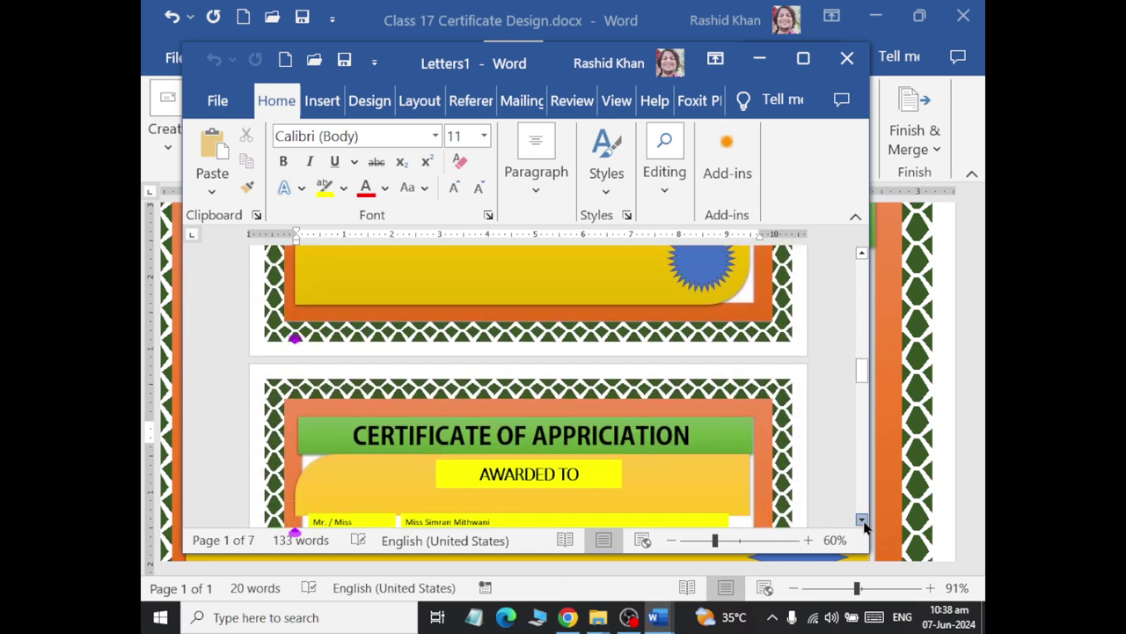
click(862, 520)
drag(860, 381, 863, 511)
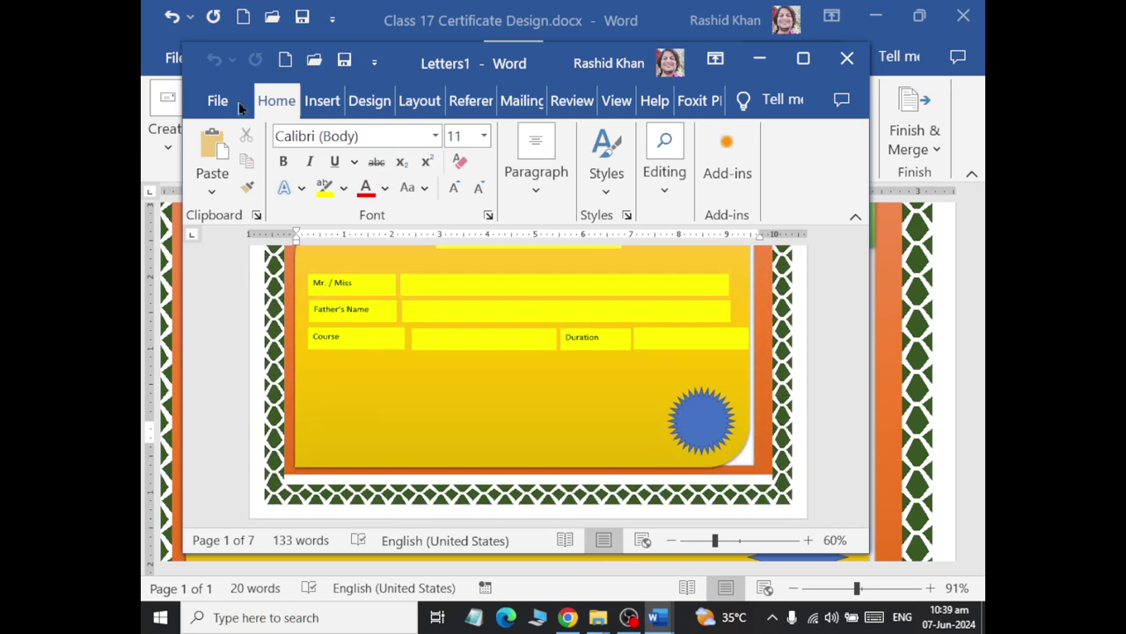
Step: Save the merged document as 'All Student Ceritificate' in Documents\Word_Files\success
click(238, 107)
click(255, 355)
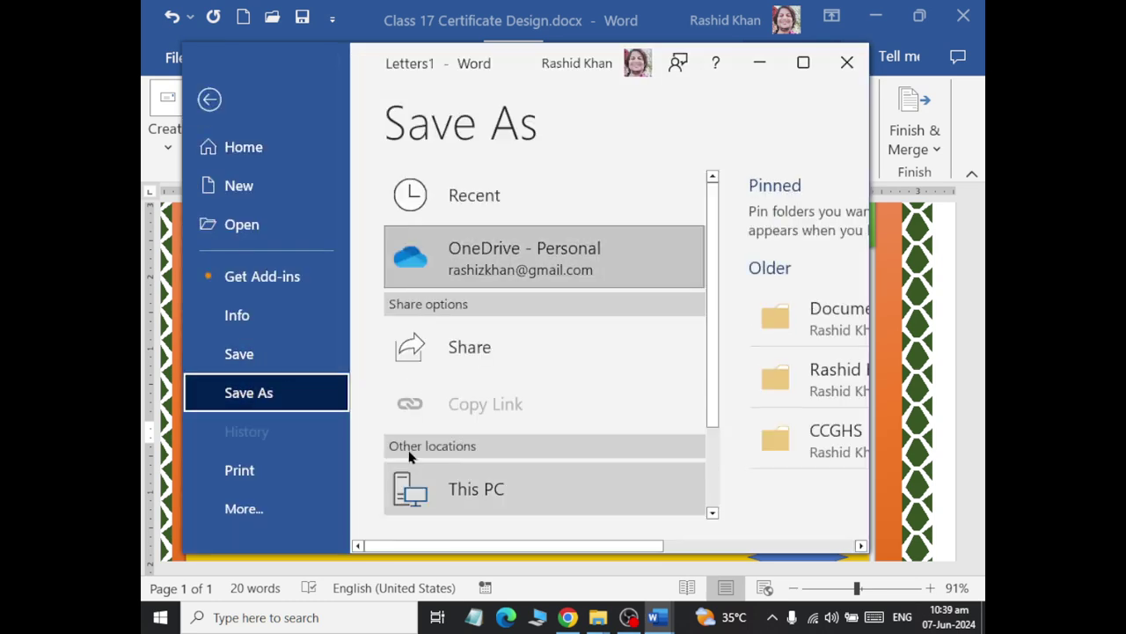
scroll(640, 402, down, 2)
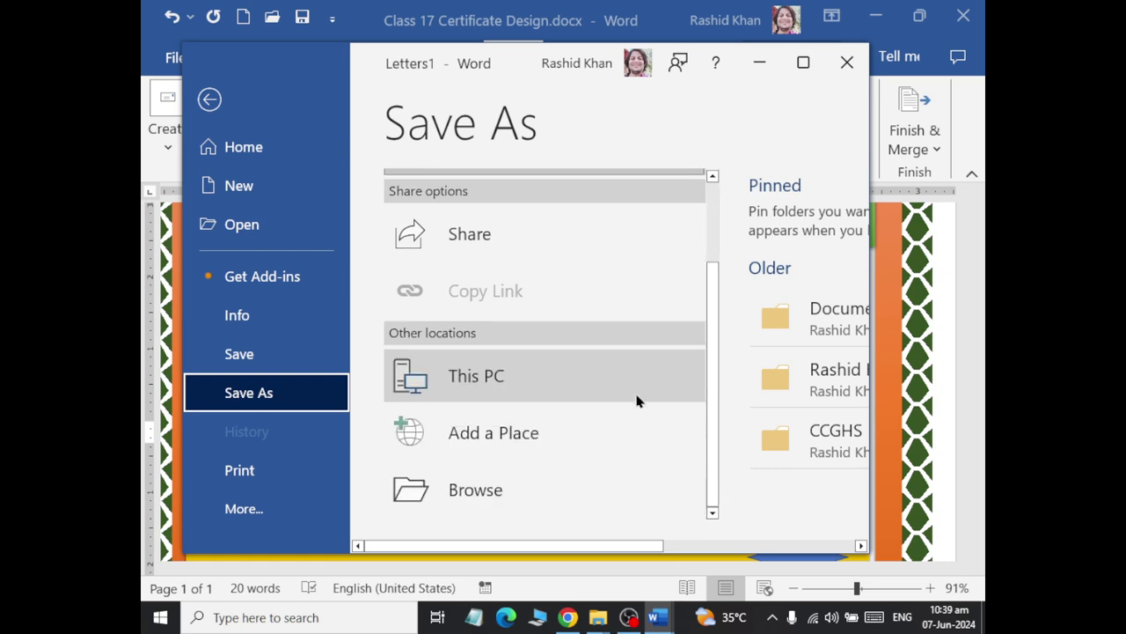
click(497, 479)
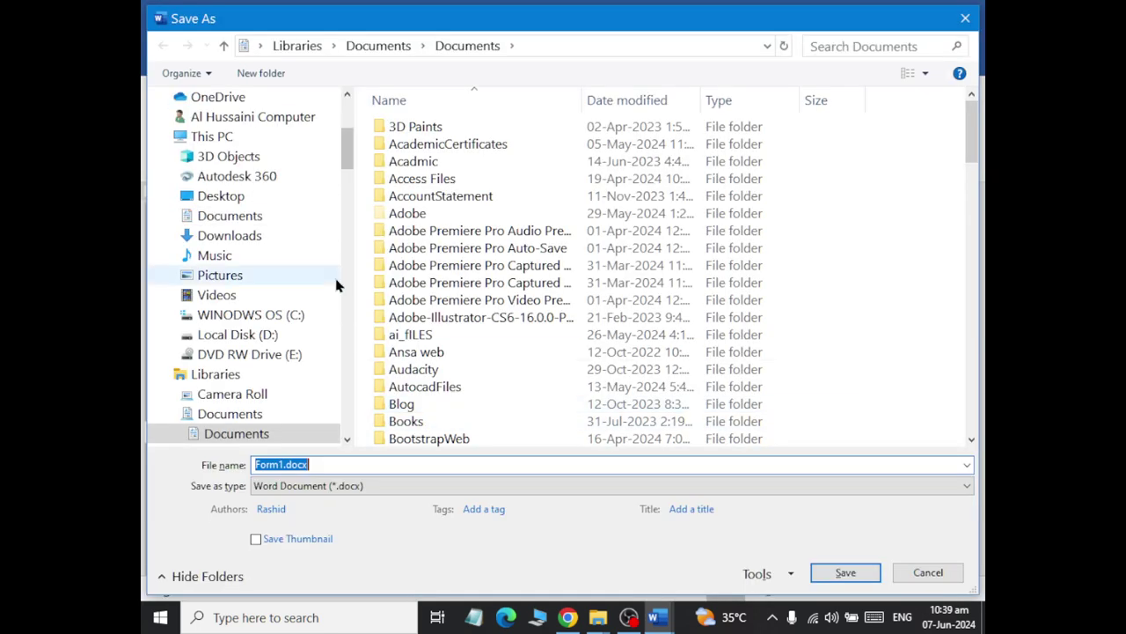
click(261, 435)
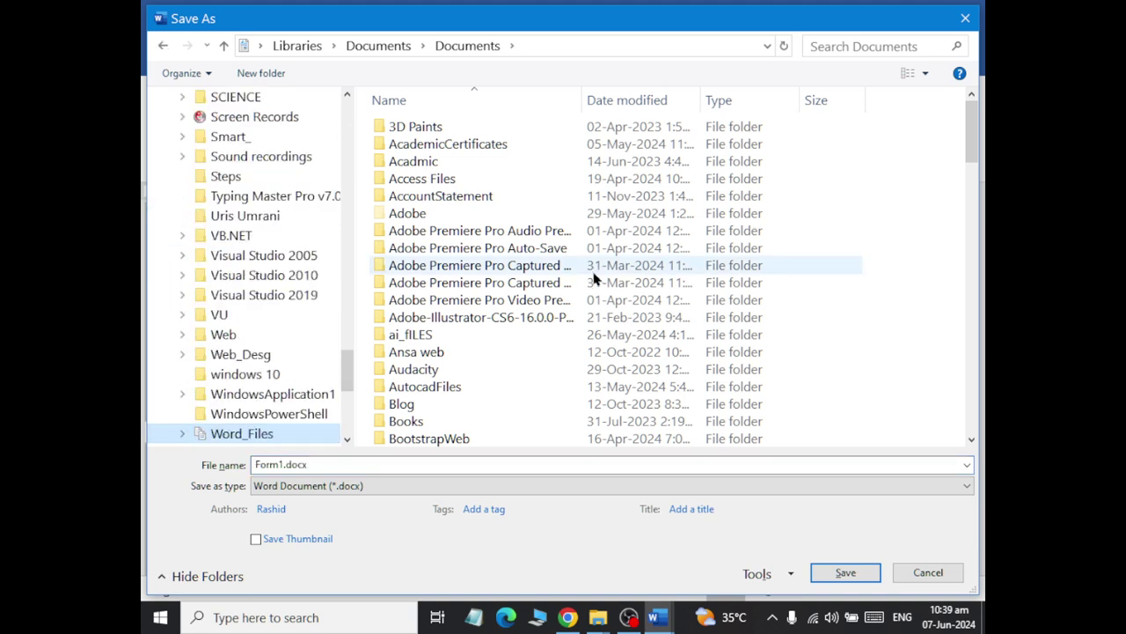
click(525, 166)
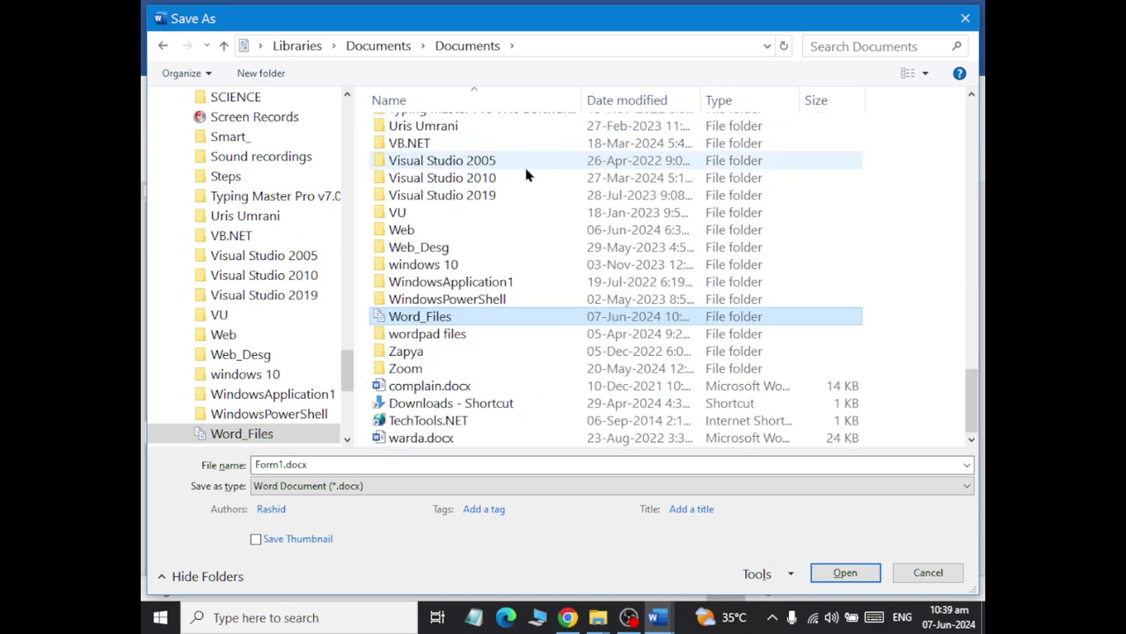
key(Return)
text(su)
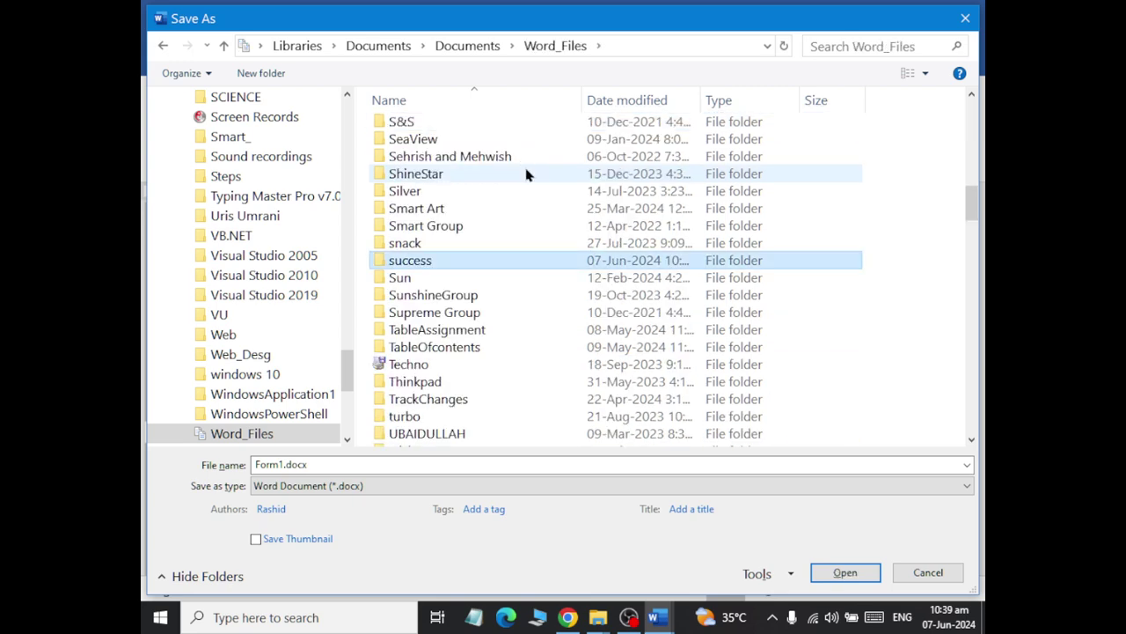
key(Return)
click(352, 464)
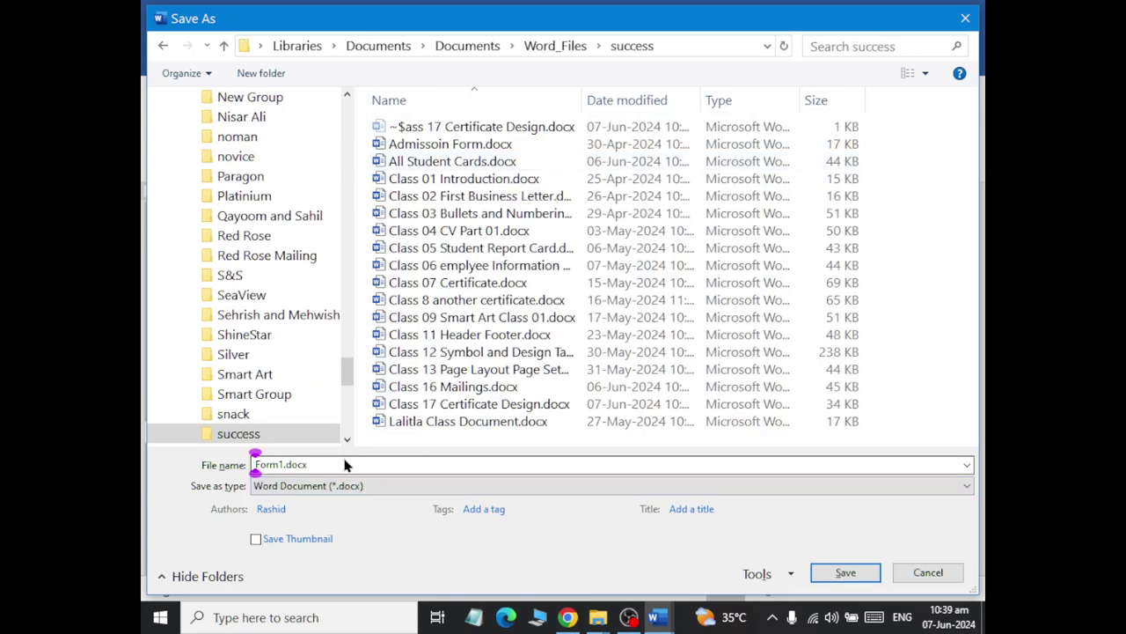
text(All Stu)
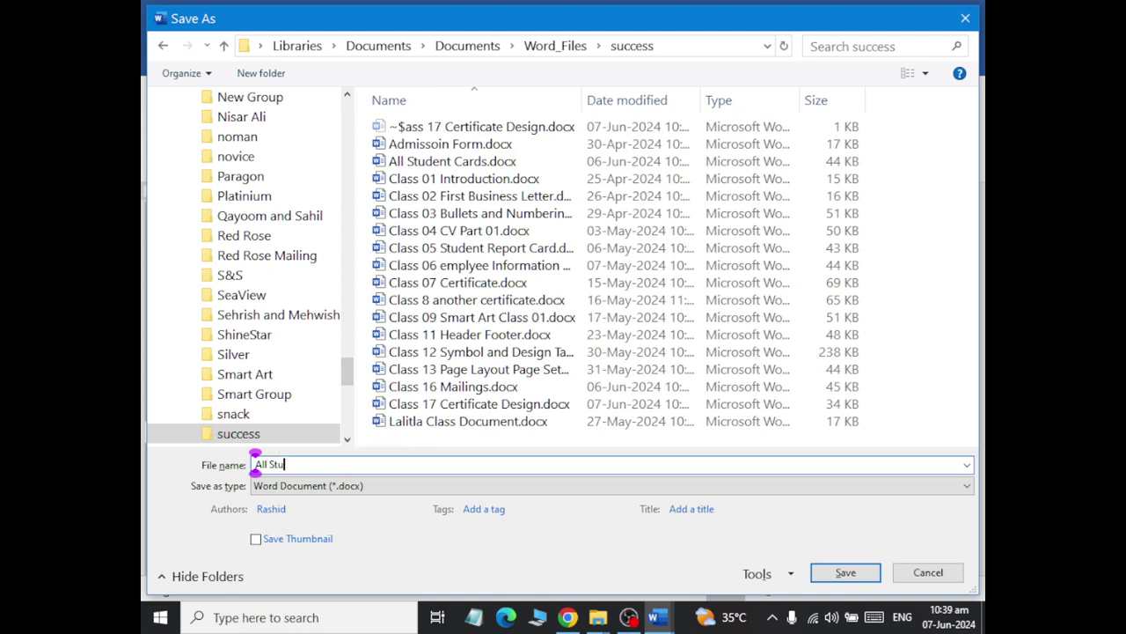
text(dent Certificate)
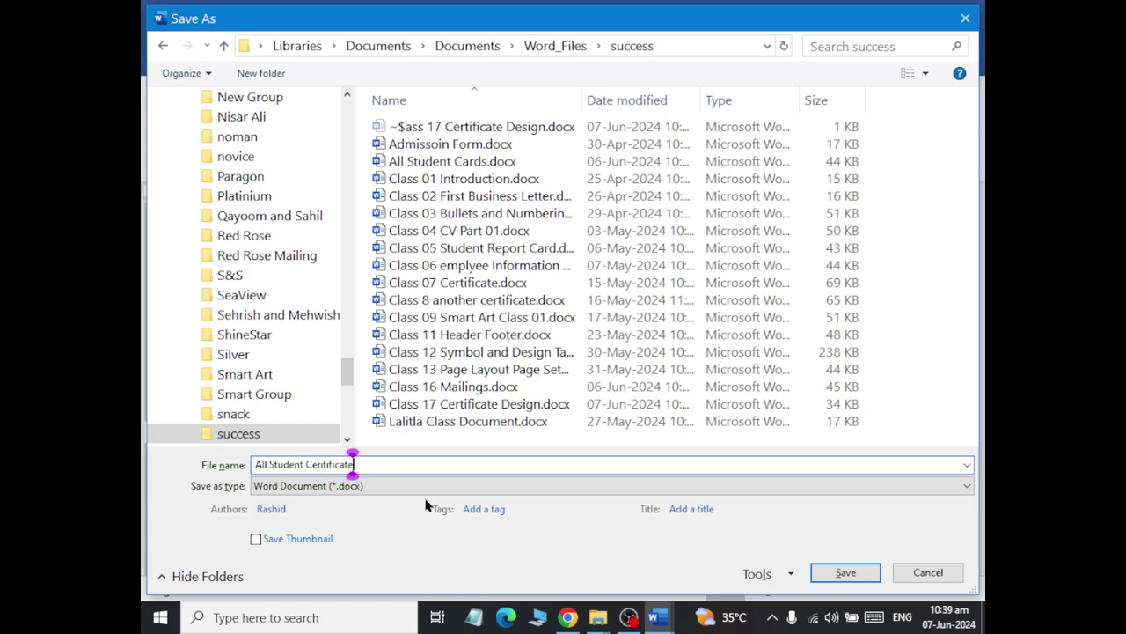
key(Return)
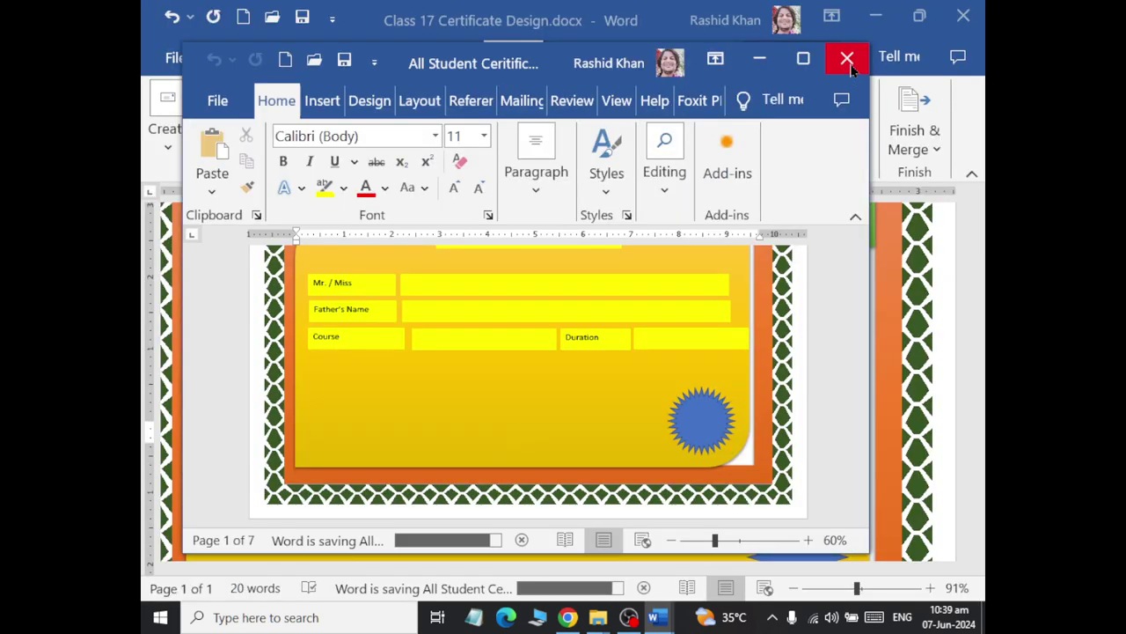
Step: Export the merged certificates to a PDF named 'All Student Ceritificate' with Create PDF/XPS
click(217, 100)
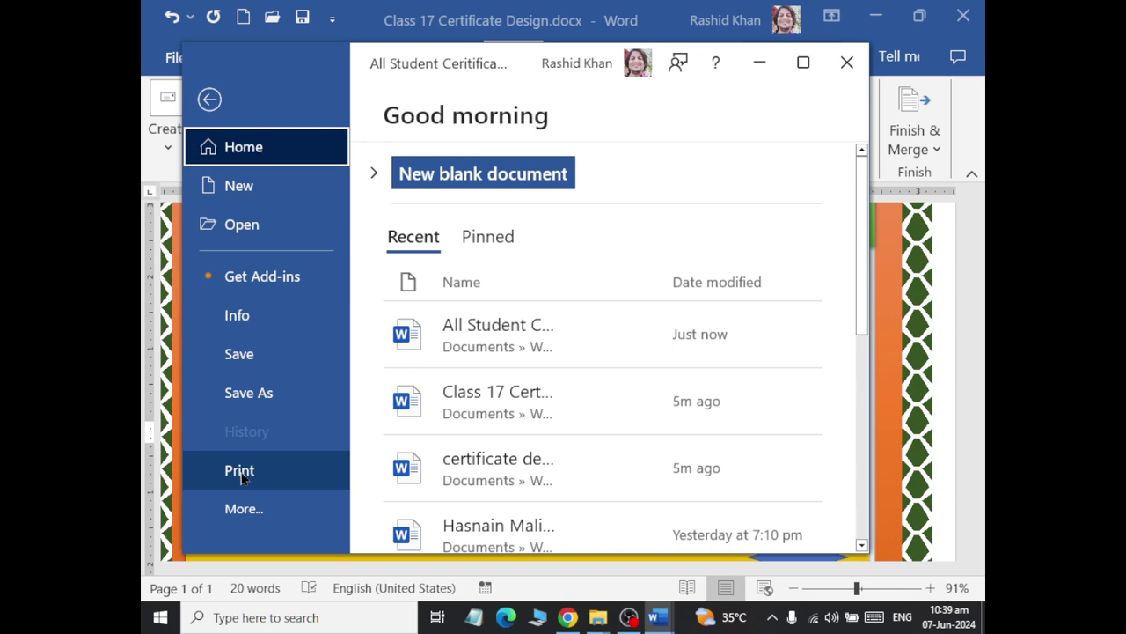
double_click(390, 68)
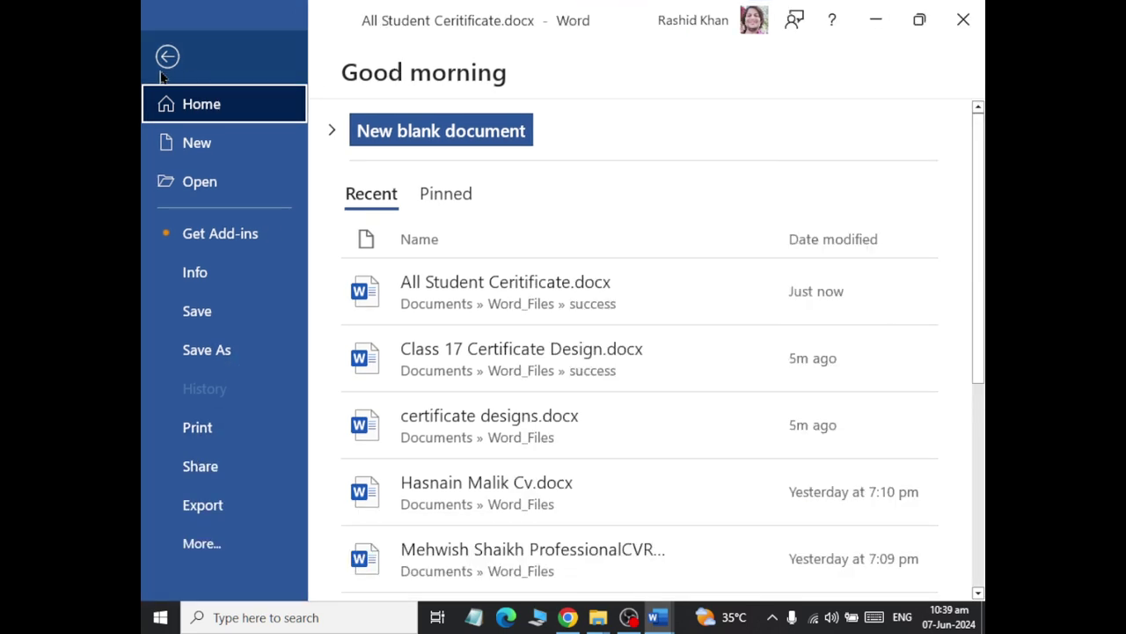
click(230, 508)
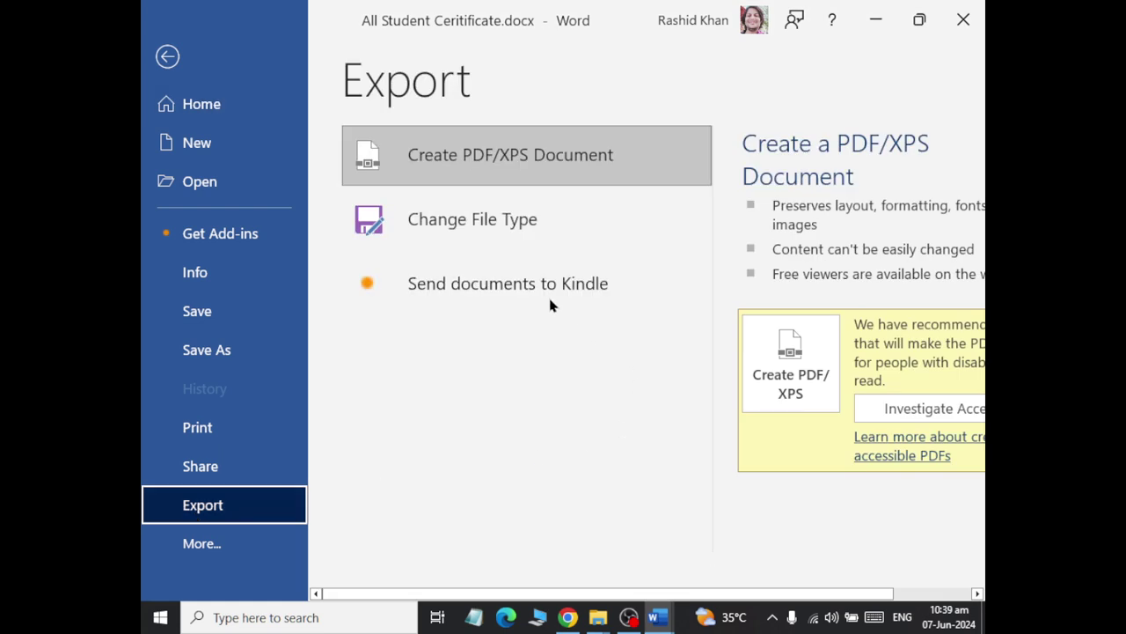
click(786, 363)
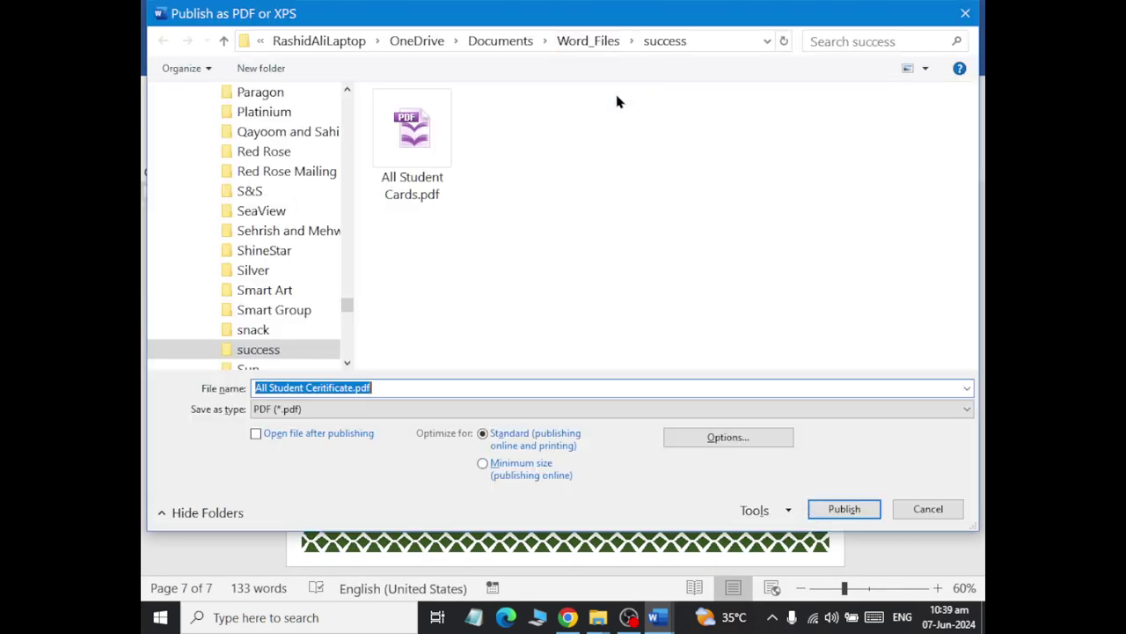
text(All St)
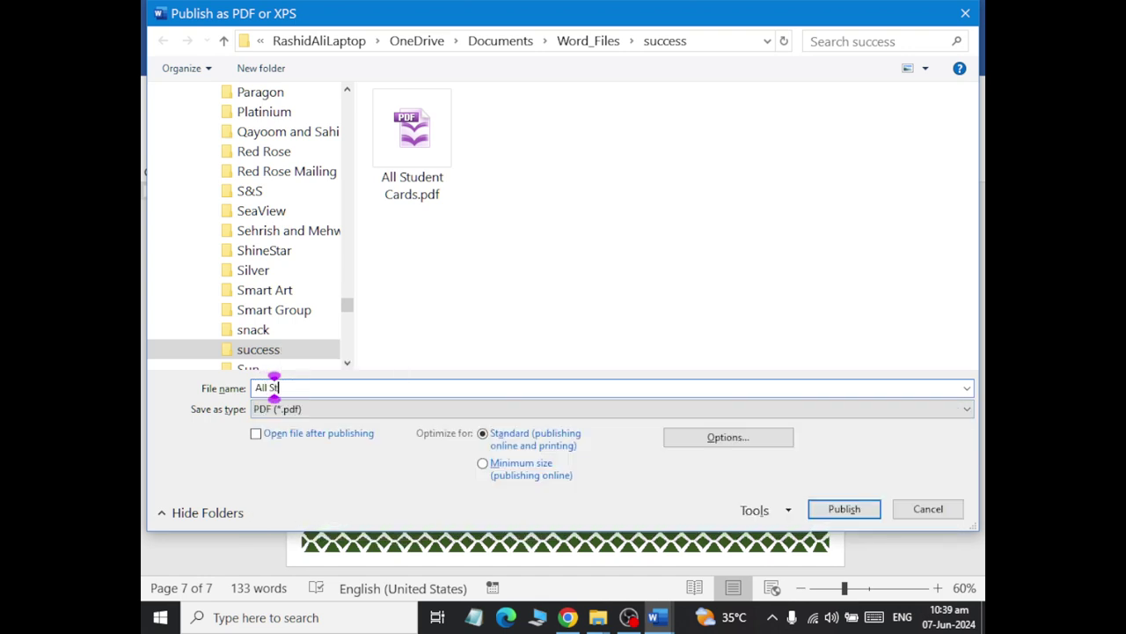
text(udent Ceritificate)
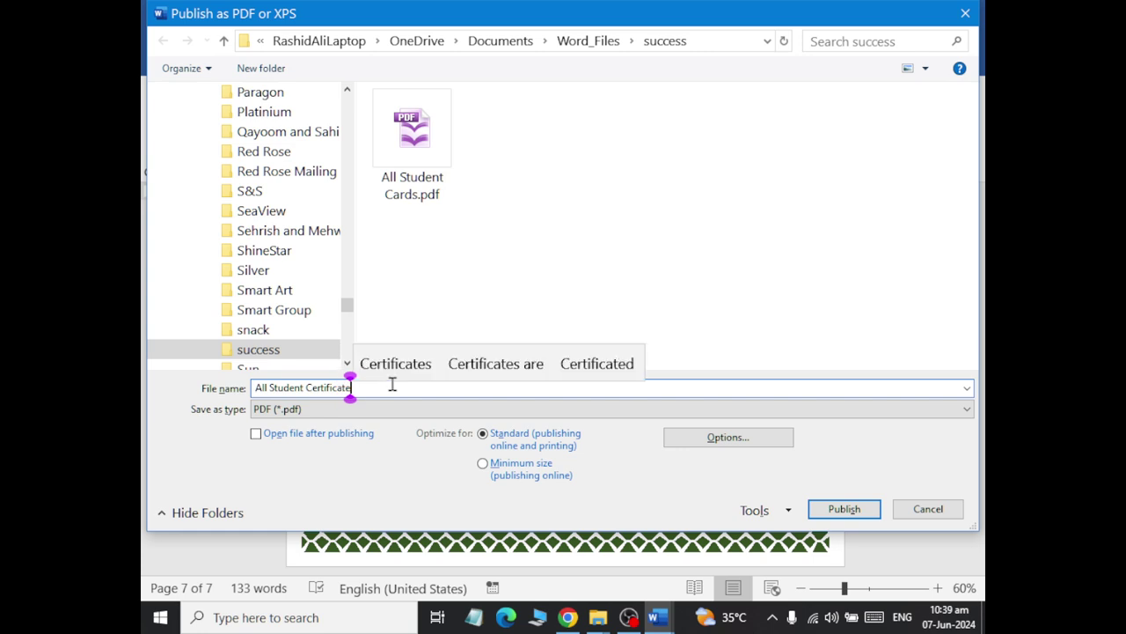
key(Return)
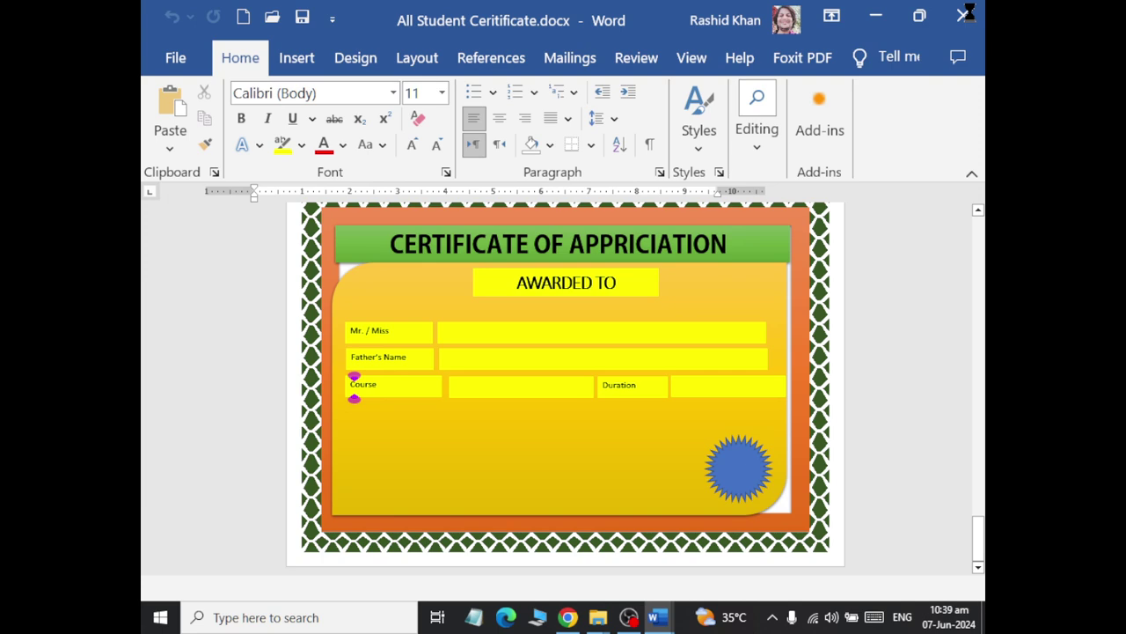
Step: Close the merged document and Class 17 Certificate Design, answering the save prompt
click(971, 18)
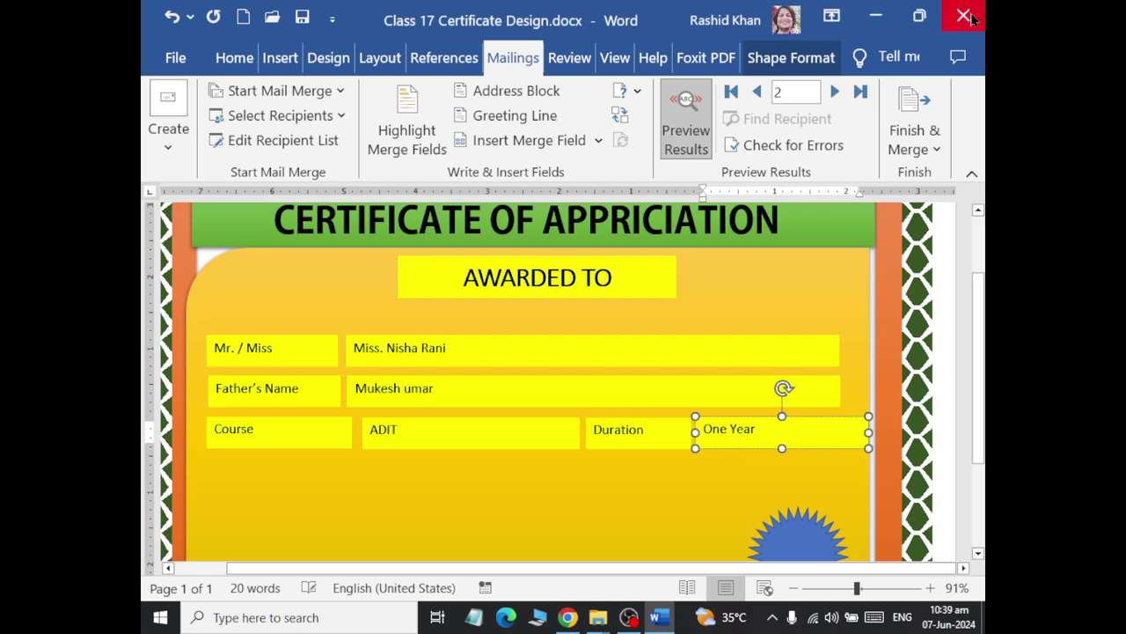
click(969, 12)
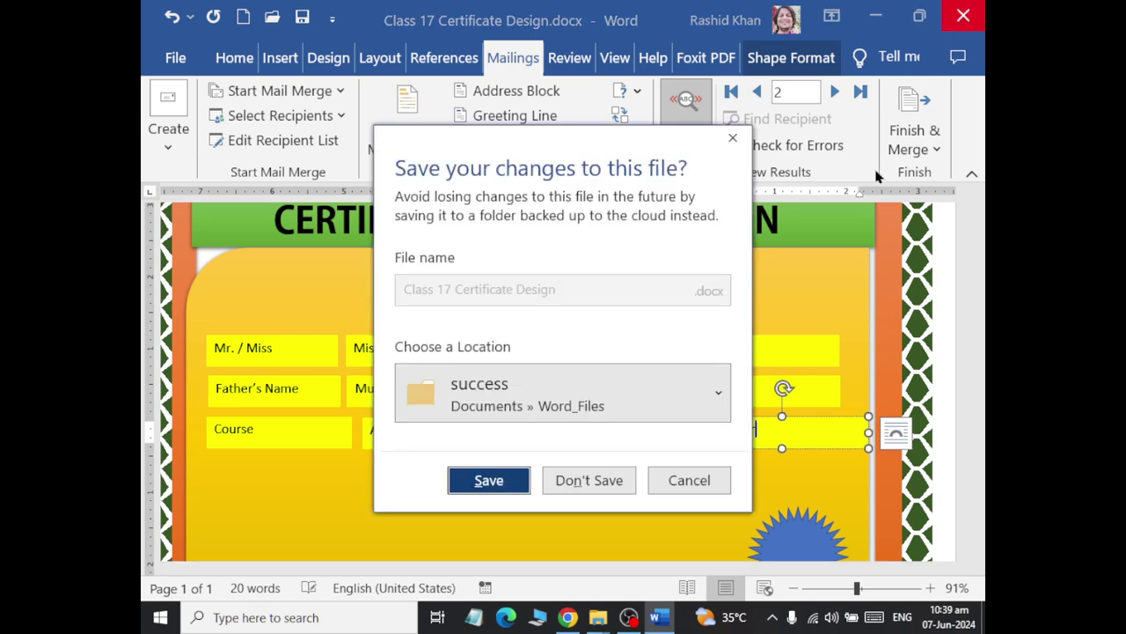
click(486, 484)
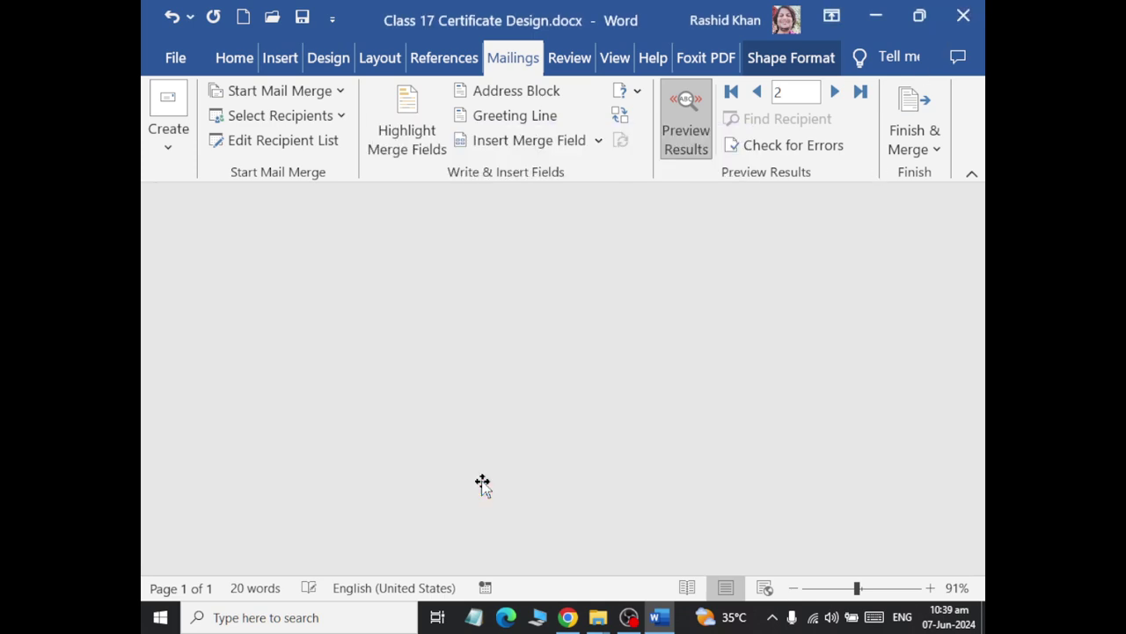
key(alt+F4)
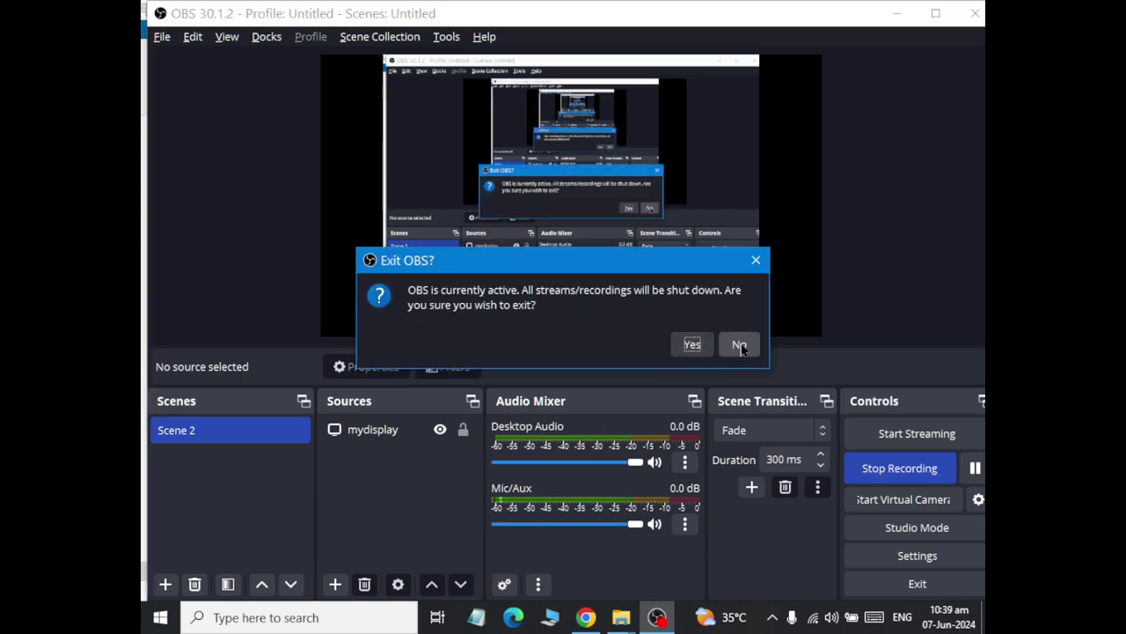
click(739, 344)
Step: Open All Student Certificates.pdf from the Word_Files\success folder
click(897, 13)
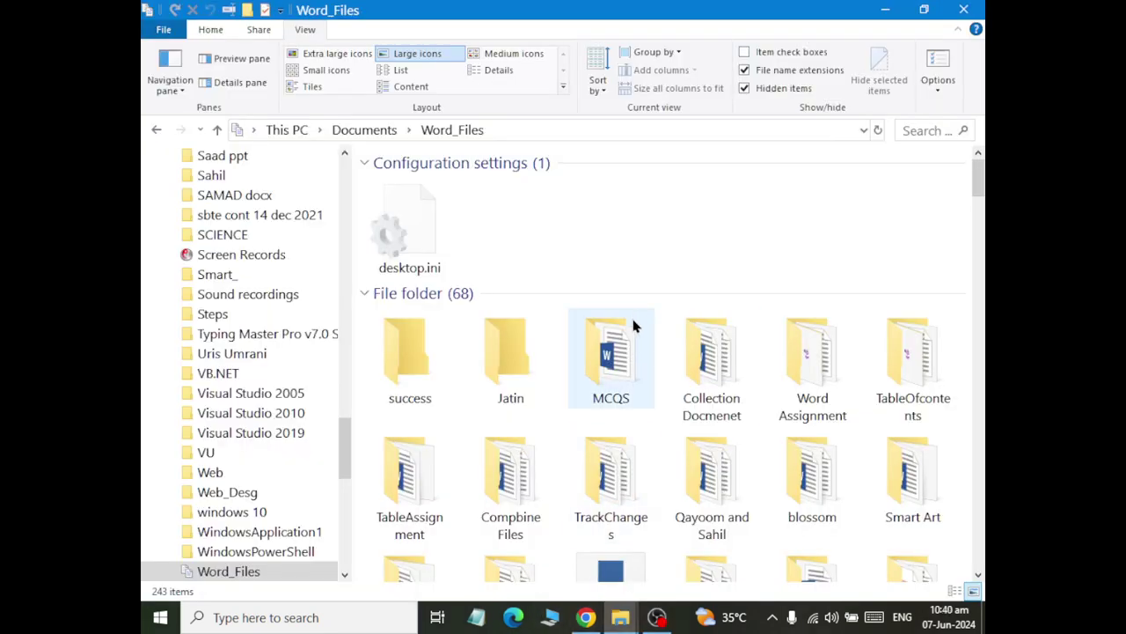
scroll(644, 229, down, 3)
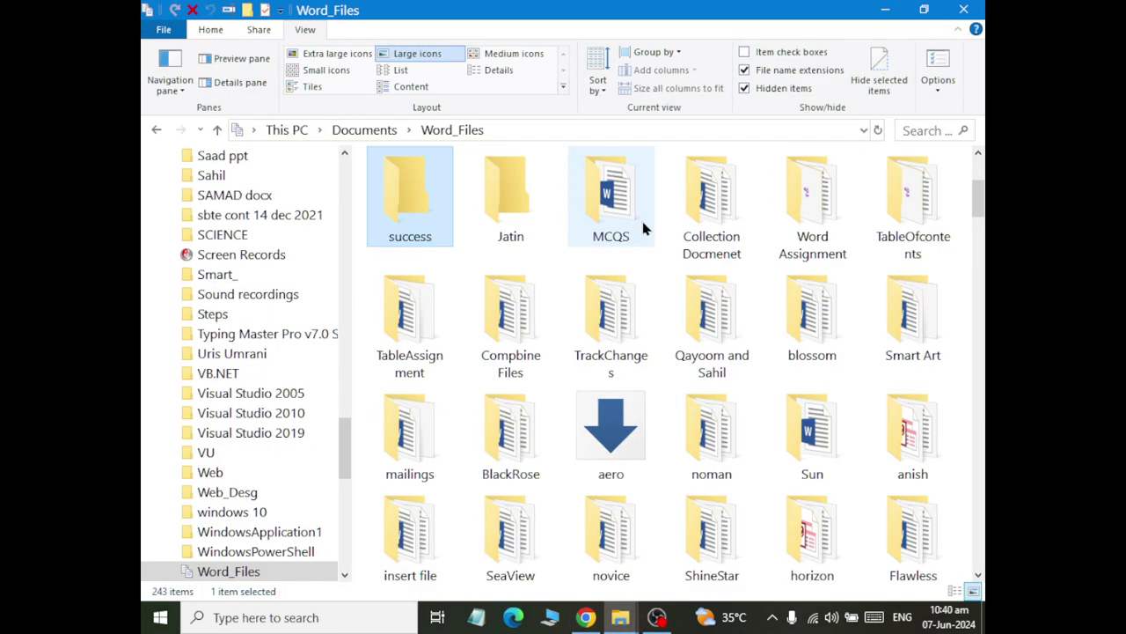
key(Return)
click(513, 201)
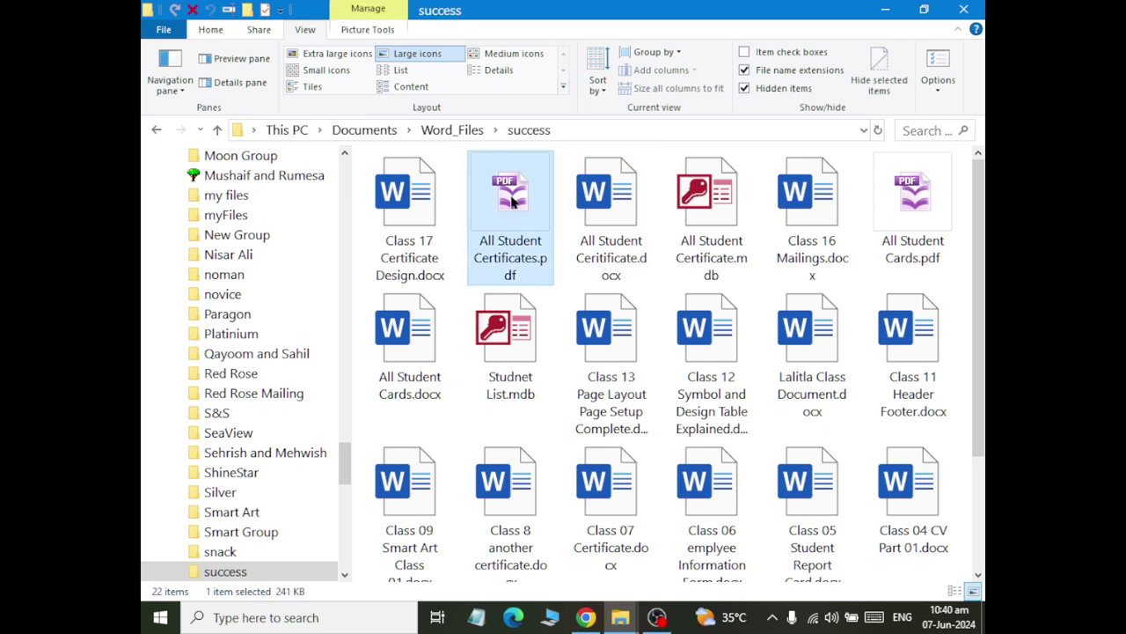
double_click(513, 200)
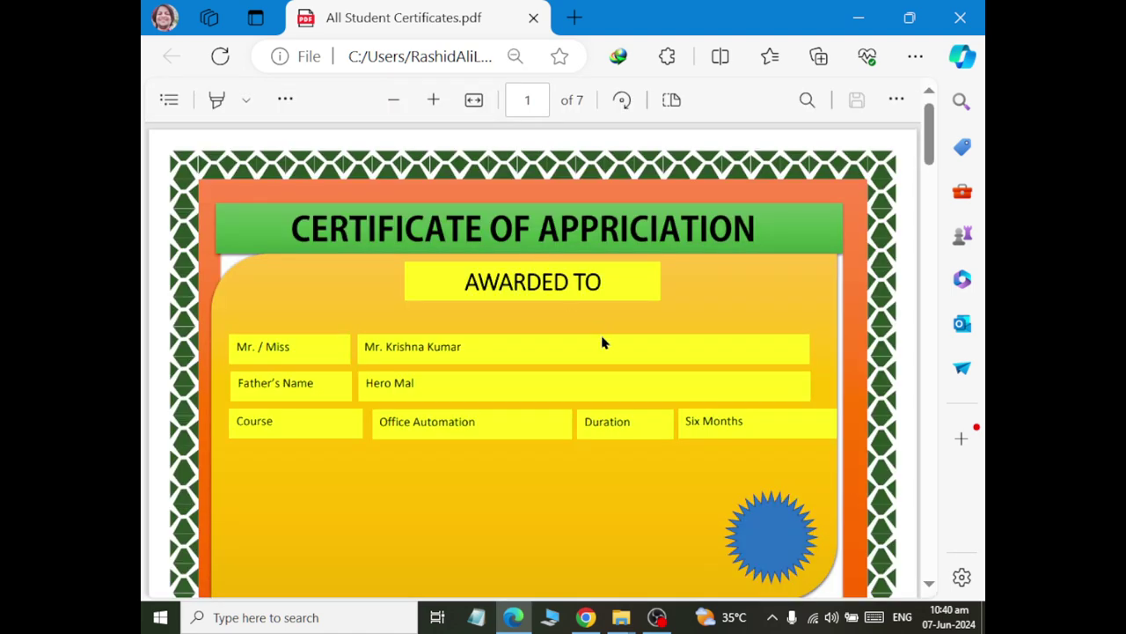
Step: Scroll through the seven certificate pages in the PDF, then close it
scroll(607, 353, down, 3)
scroll(607, 353, down, 2)
scroll(607, 353, down, 10)
scroll(606, 353, down, 3)
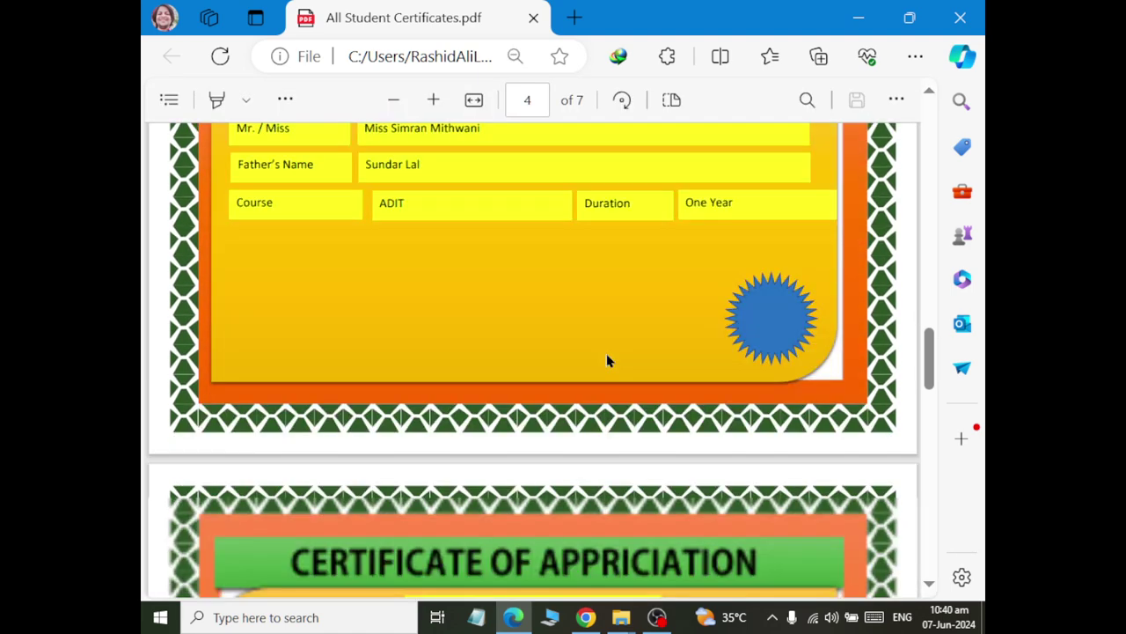
scroll(606, 361, down, 7)
scroll(606, 361, down, 4)
scroll(606, 360, up, 2)
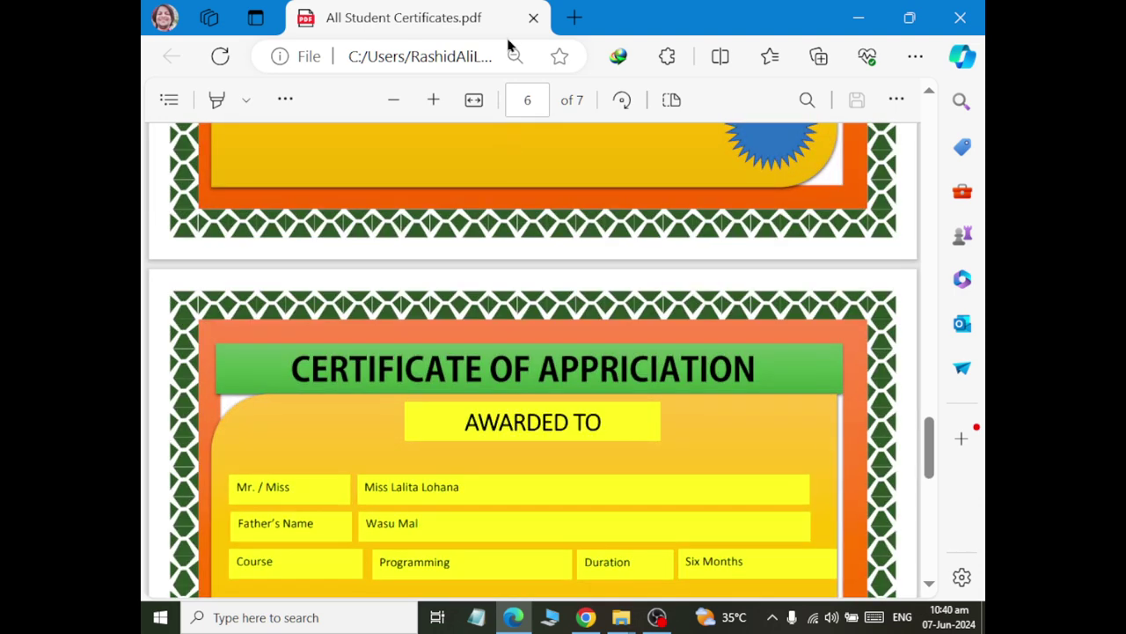
click(533, 19)
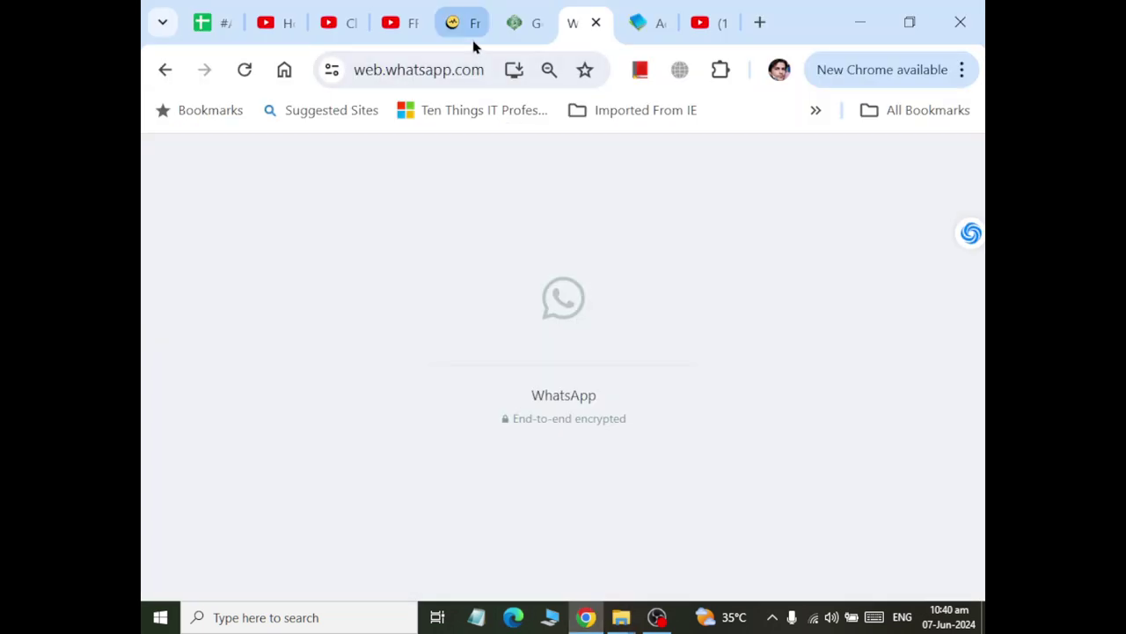